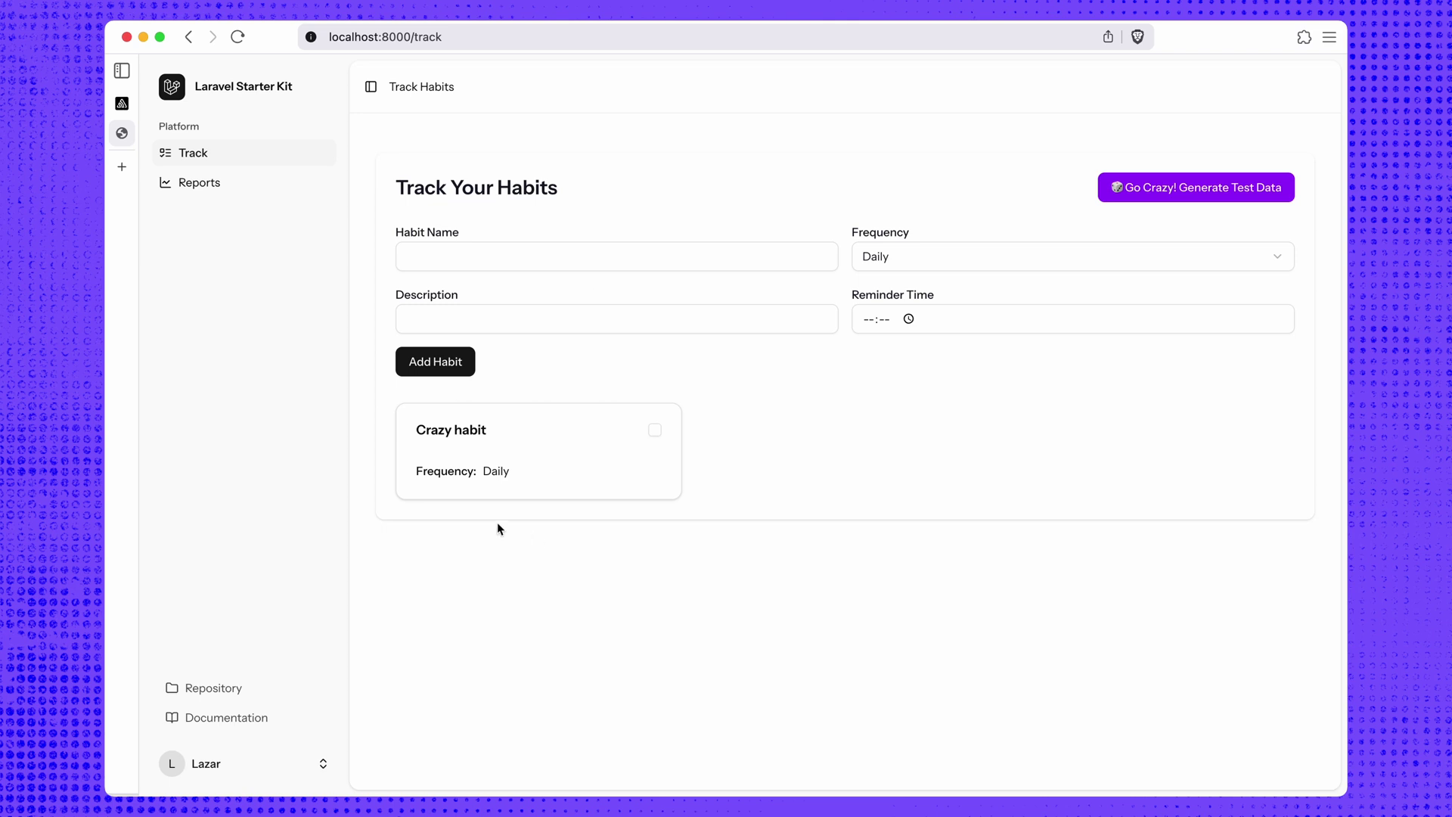
Generate two batches of test habit data, then load the habit tracker's Reports page.
{"action": "left_click", "coordinate": [1186, 193]}
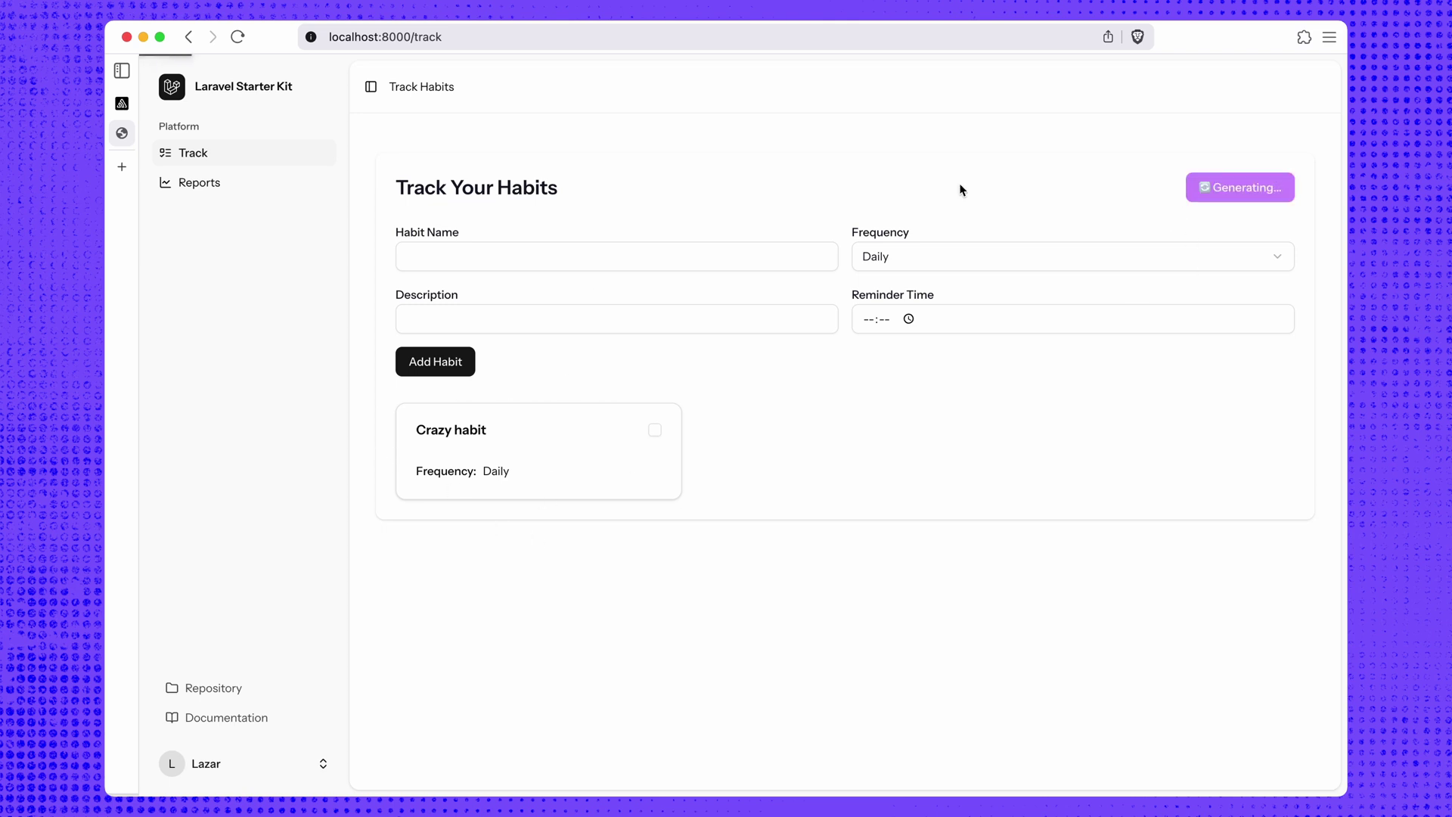
{"action": "left_click", "coordinate": [1203, 193]}
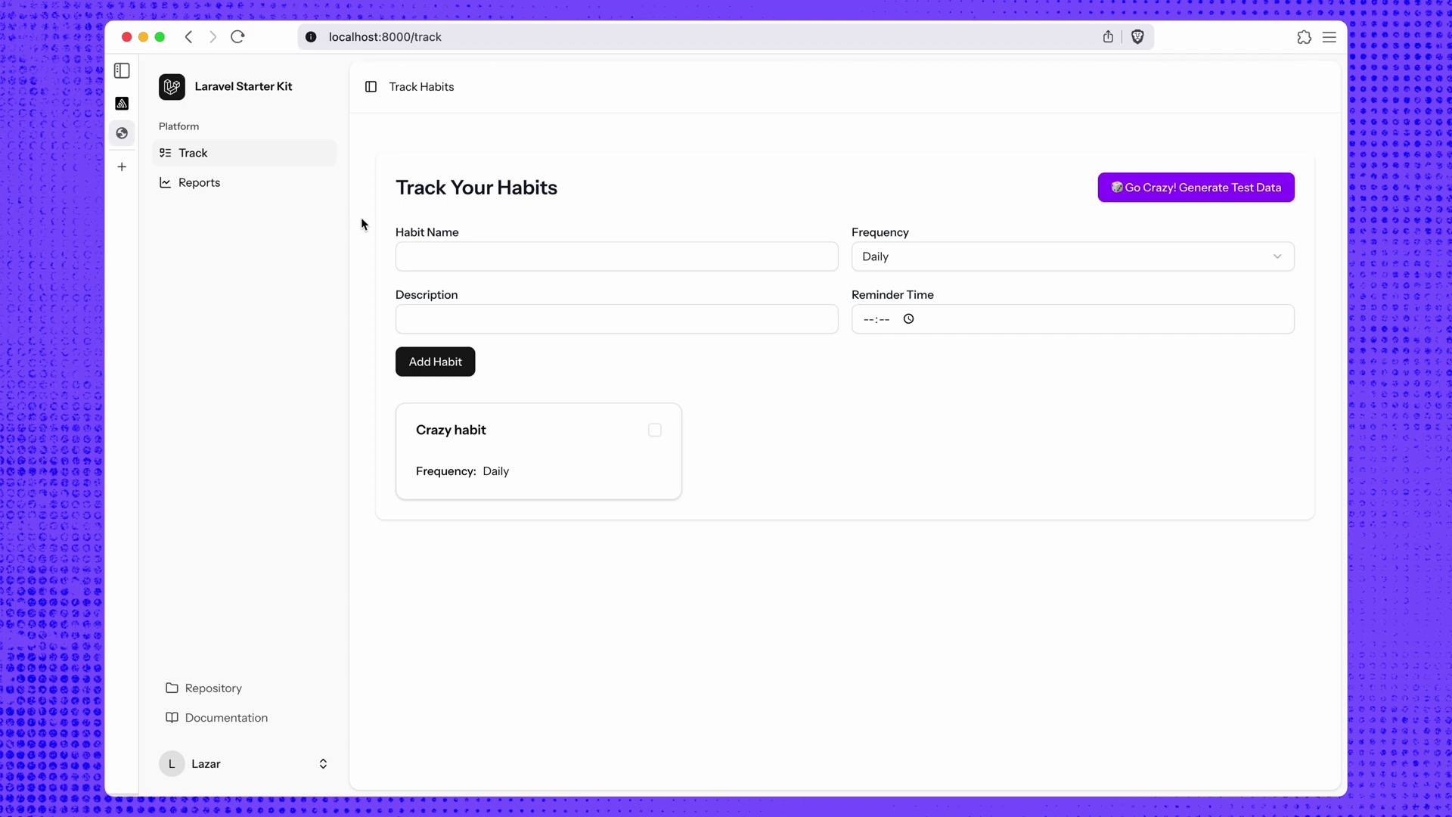
{"action": "left_click", "coordinate": [201, 185]}
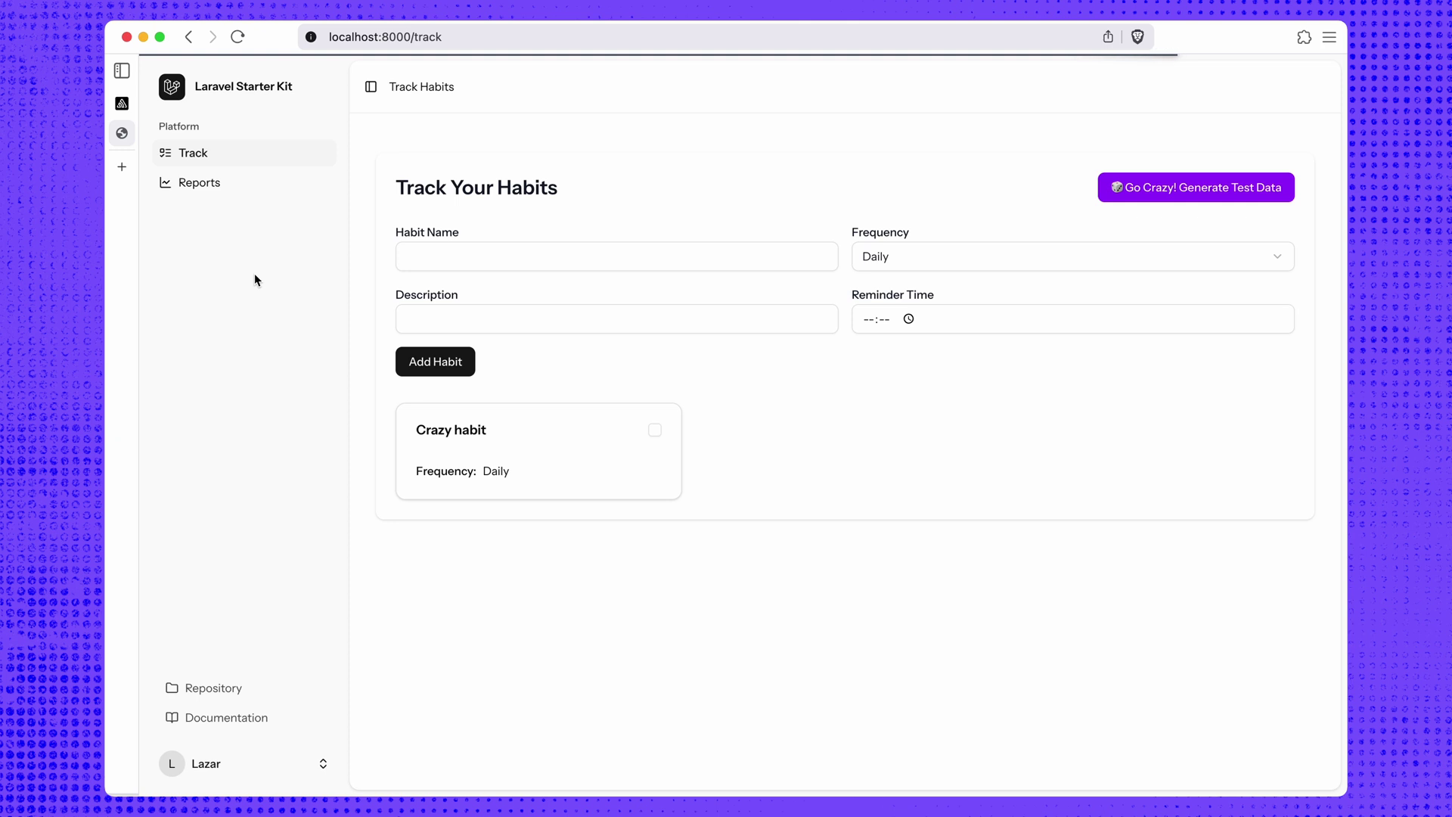
{"action": "left_click", "coordinate": [200, 182]}
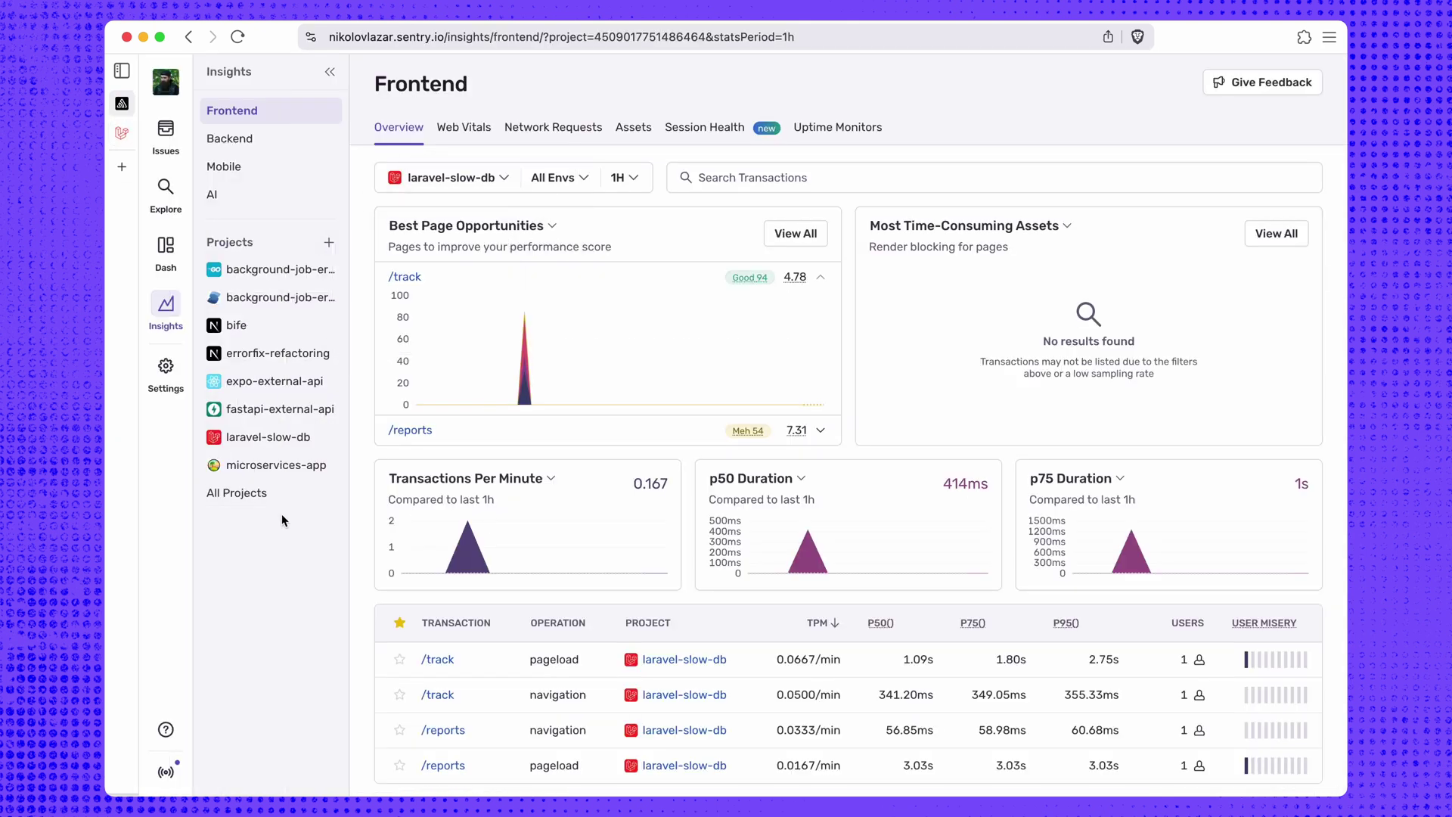
Open Backend Insights and filter it to the laravel-slow-db project.
{"action": "left_click", "coordinate": [239, 438]}
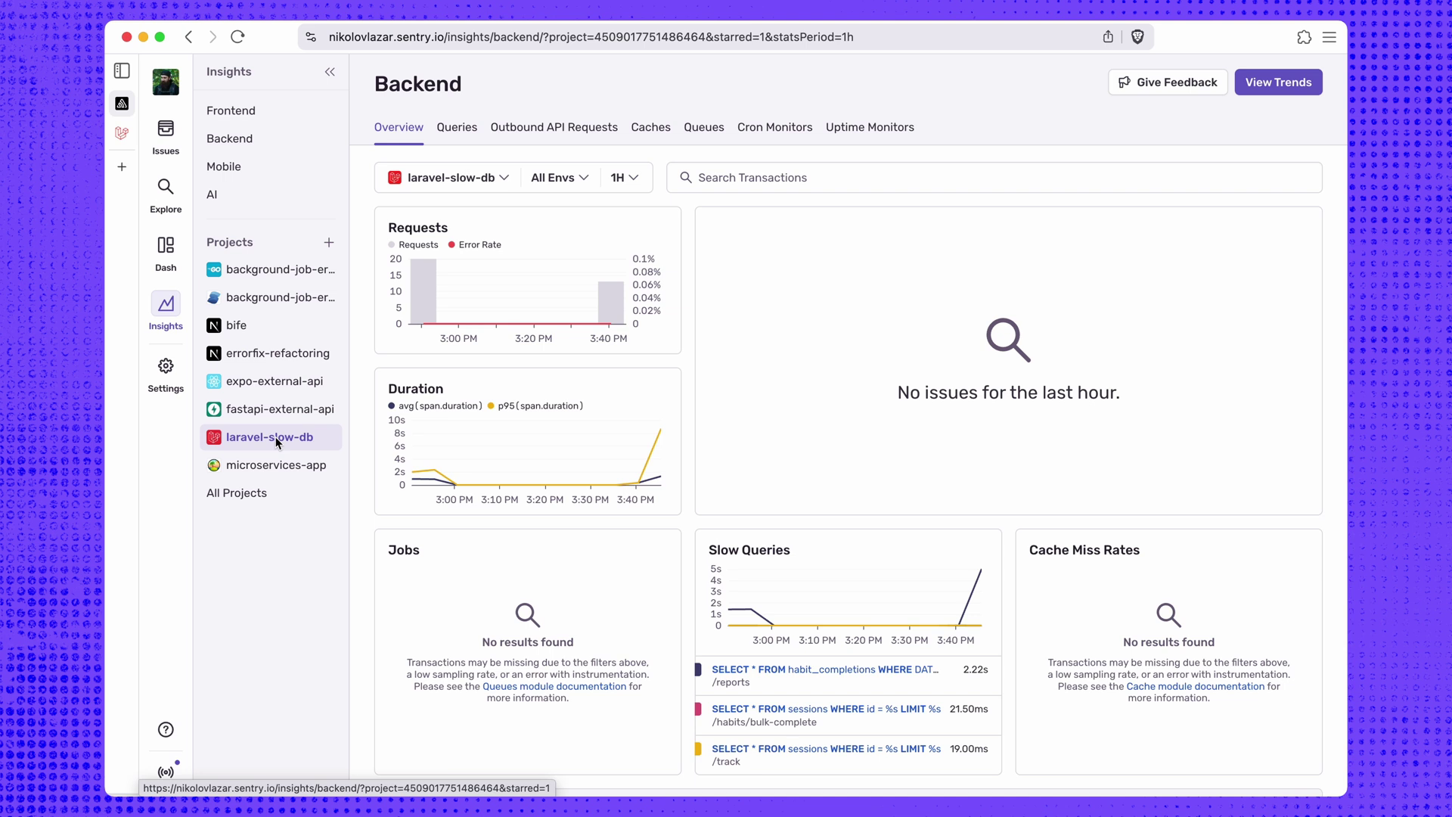
{"action": "left_click", "coordinate": [259, 146]}
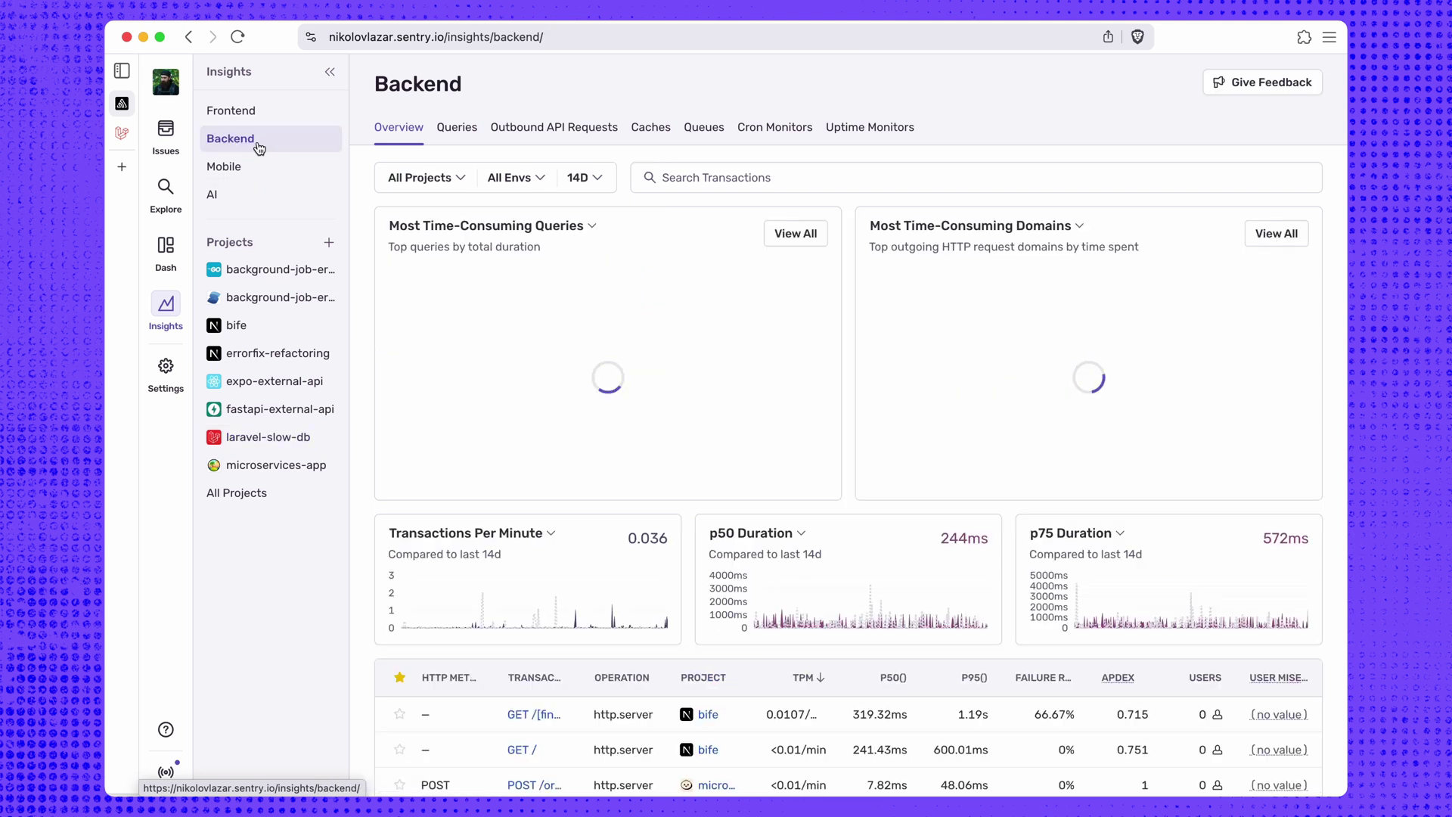
{"action": "left_click", "coordinate": [440, 181]}
{"action": "type", "text": "lara"}
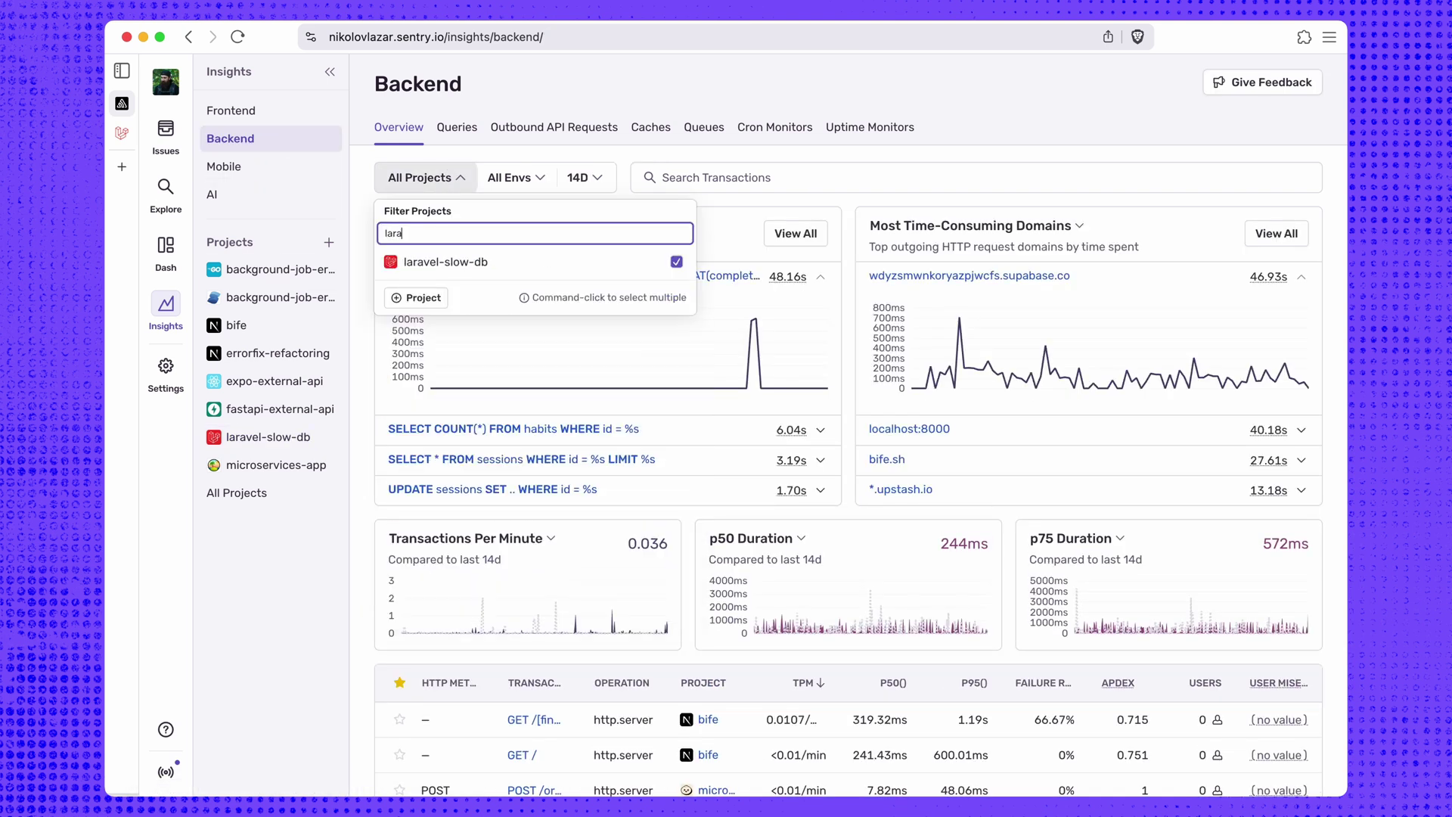
{"action": "left_click", "coordinate": [470, 260]}
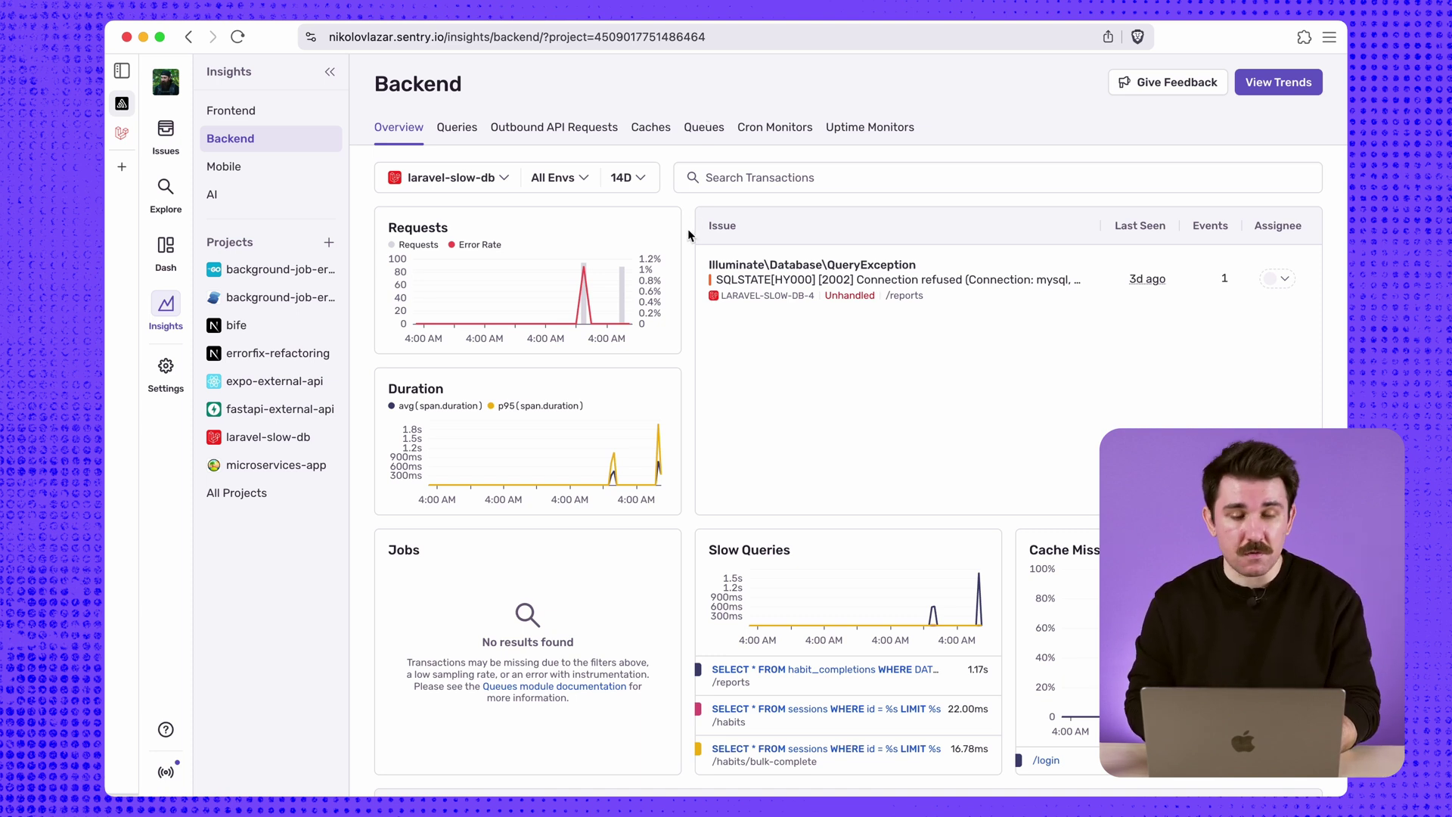
{"action": "scroll", "coordinate": [690, 235], "scroll_direction": "down", "scroll_amount": 2}
{"action": "scroll", "coordinate": [688, 235], "scroll_direction": "up", "scroll_amount": 1}
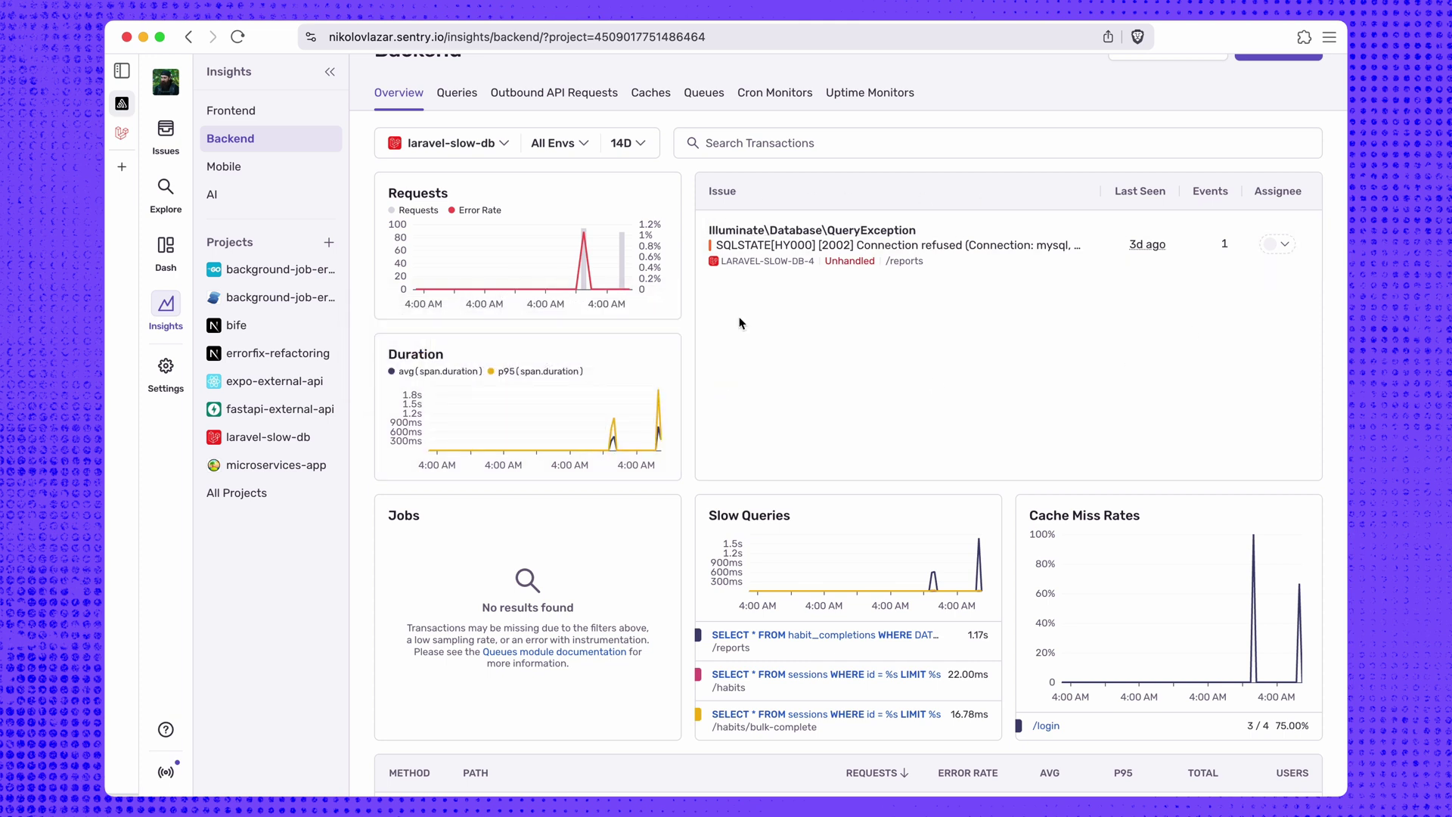
{"action": "scroll", "coordinate": [863, 343], "scroll_direction": "down", "scroll_amount": 3}
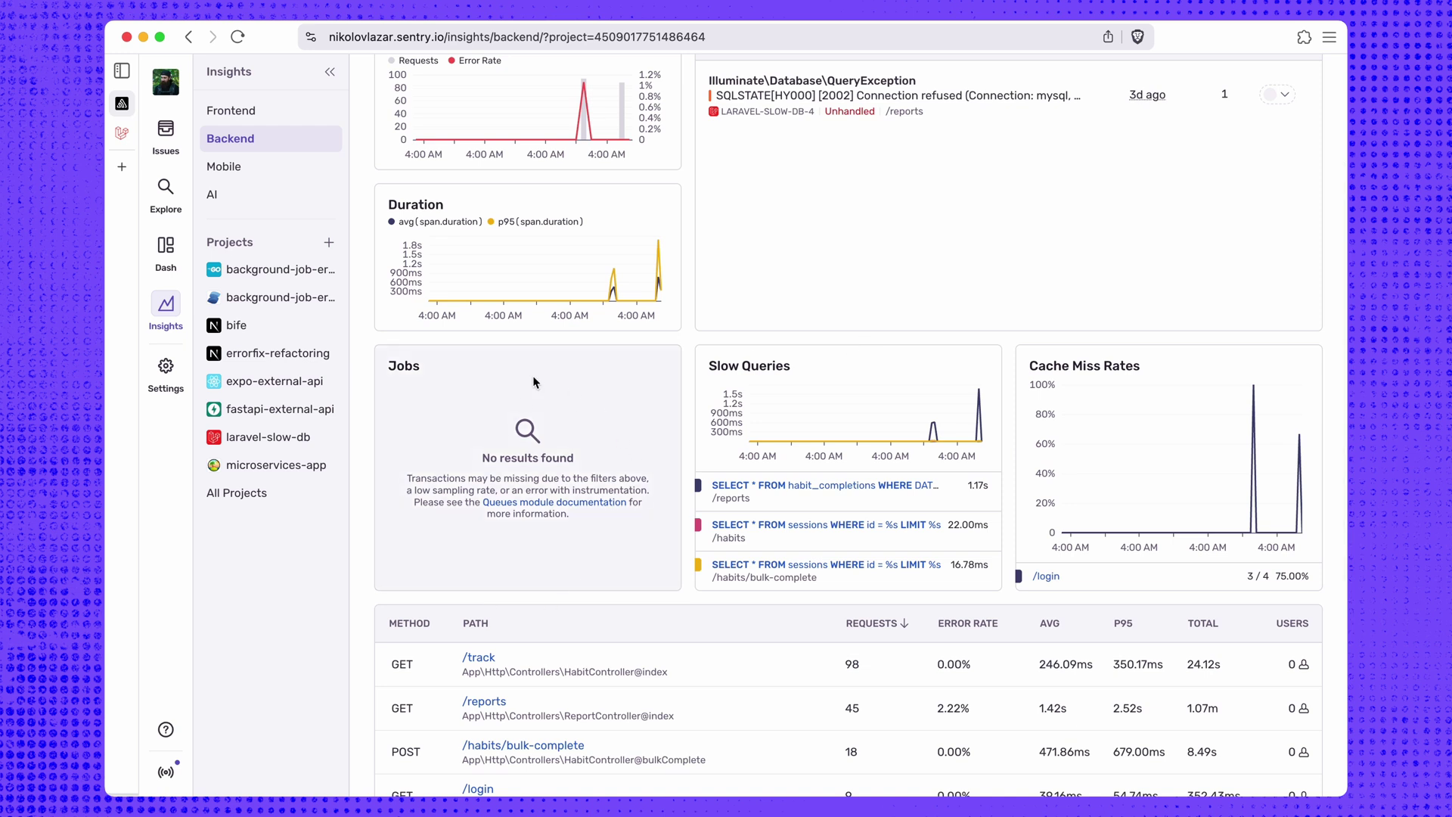
{"action": "mouse_move", "coordinate": [849, 618]}
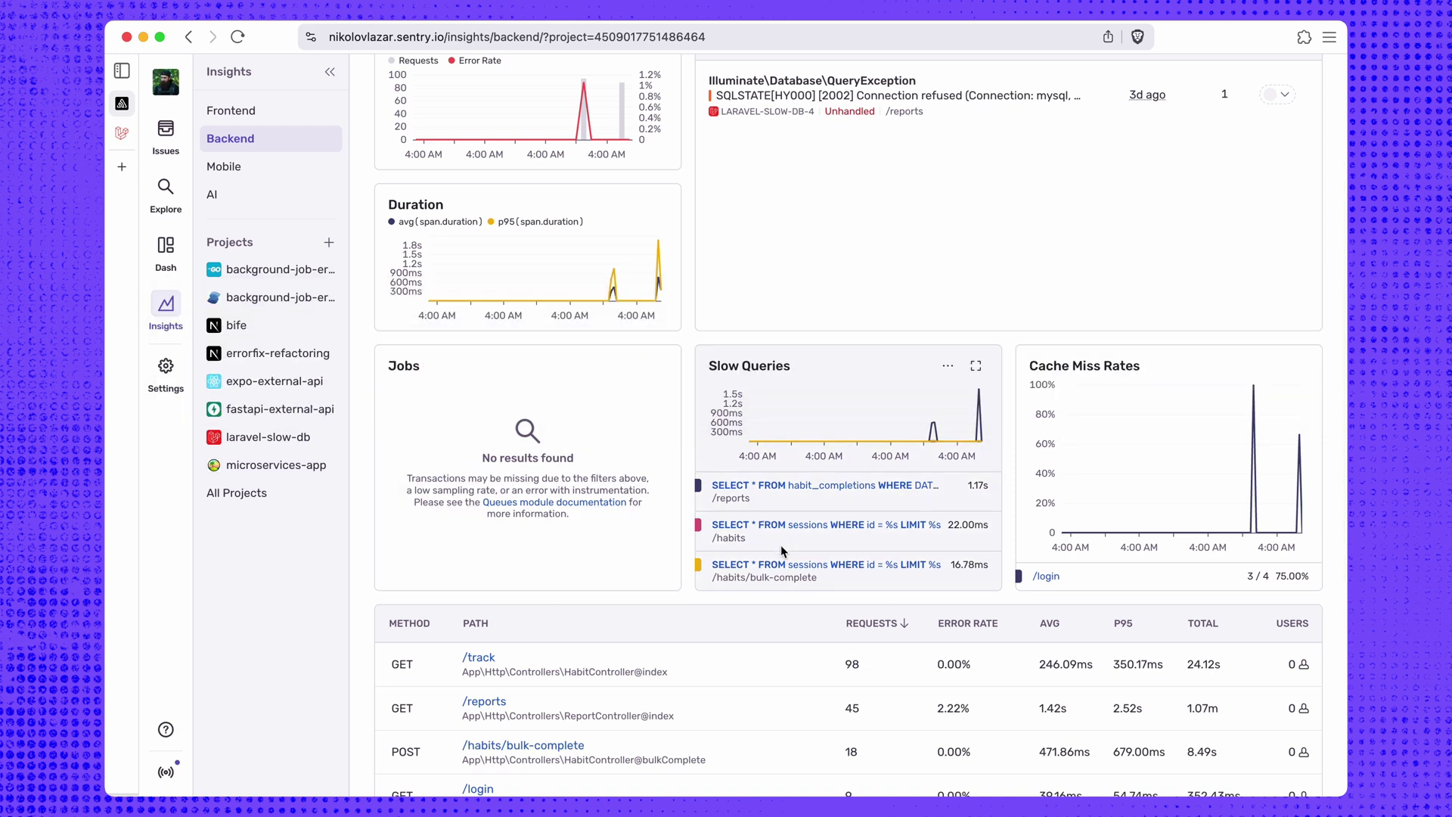
{"action": "scroll", "coordinate": [620, 394], "scroll_direction": "down", "scroll_amount": 5}
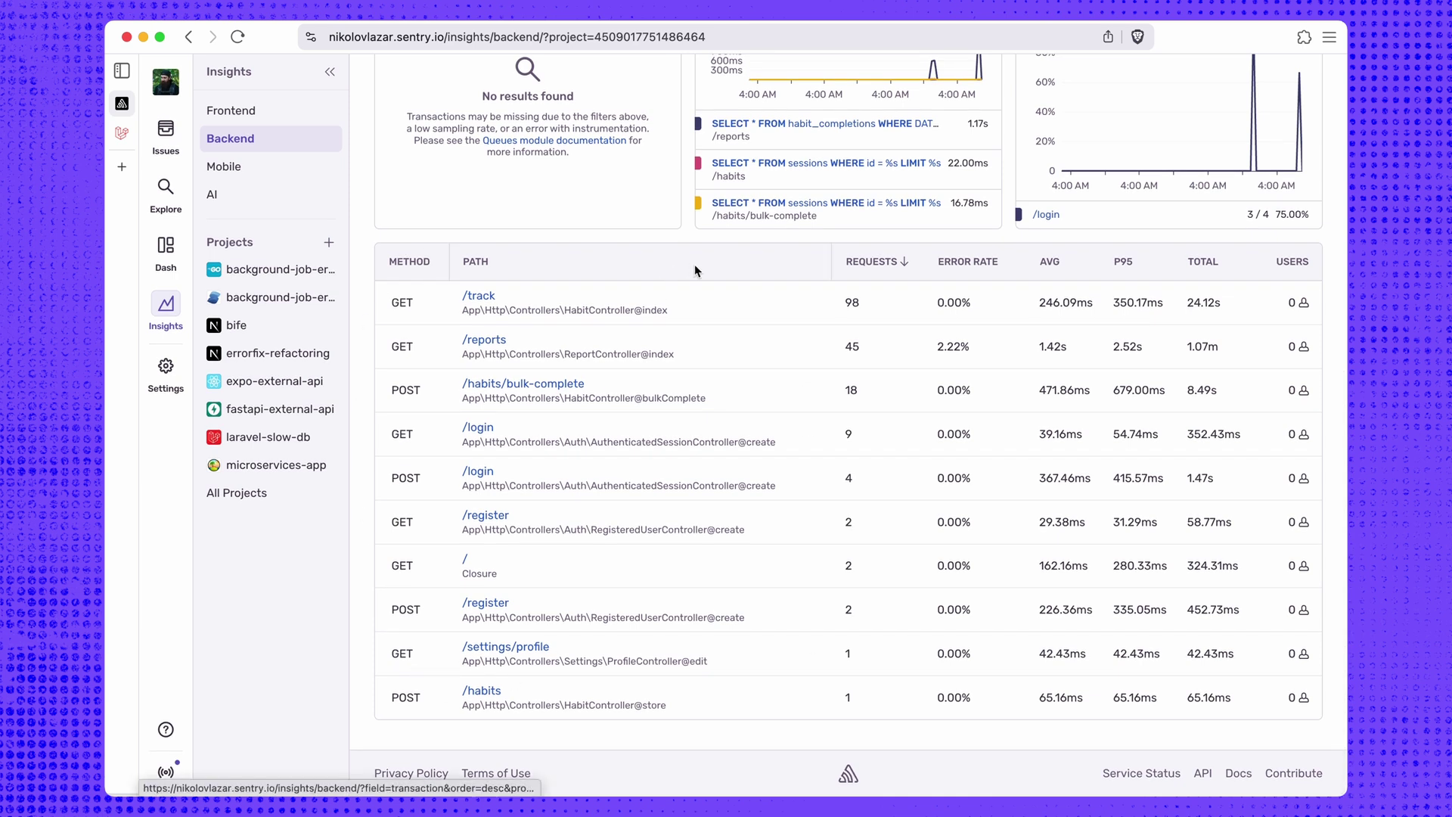
{"action": "left_click_drag", "start_coordinate": [392, 304], "coordinate": [655, 308]}
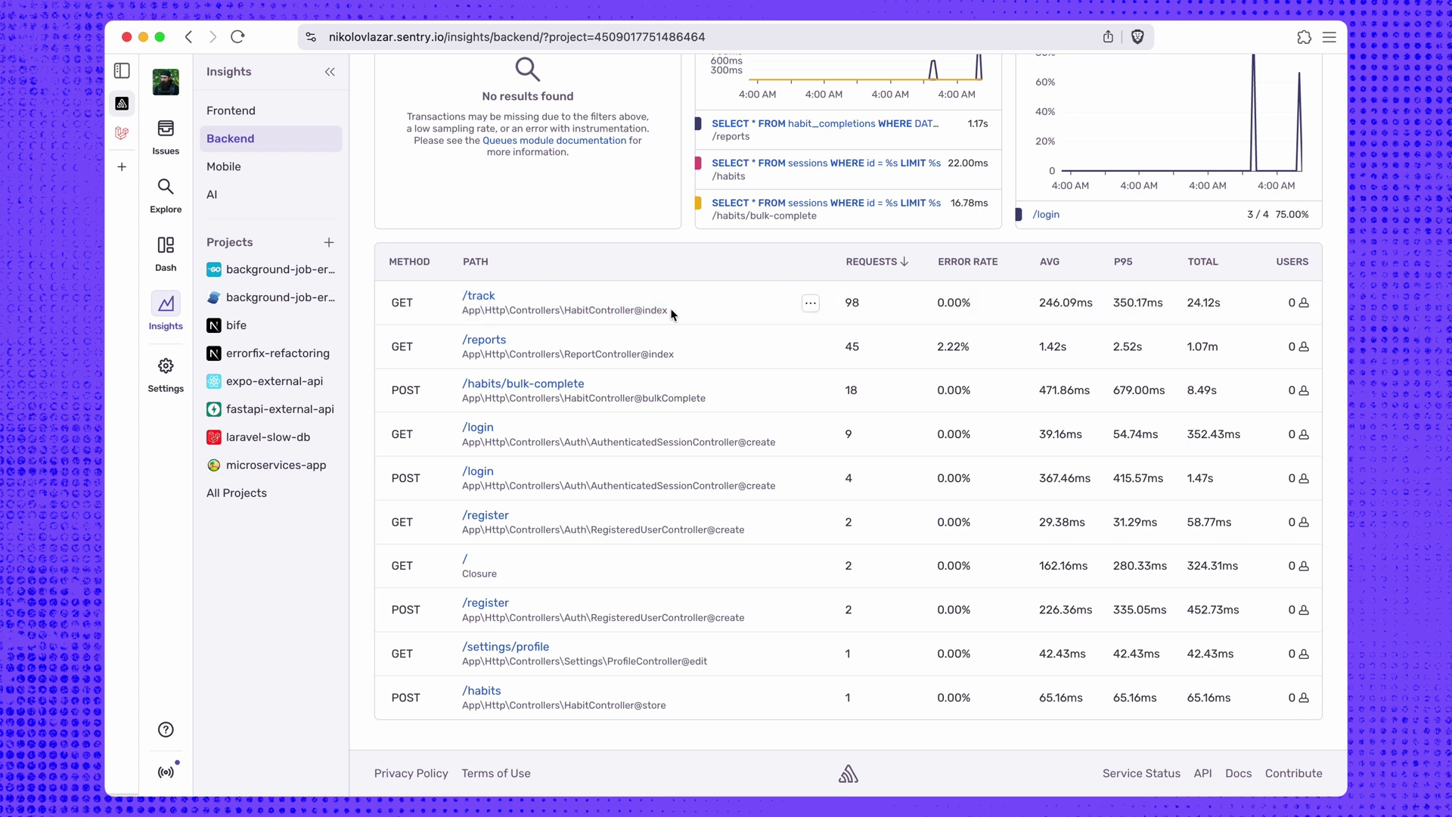
{"action": "scroll", "coordinate": [697, 242], "scroll_direction": "up", "scroll_amount": 5}
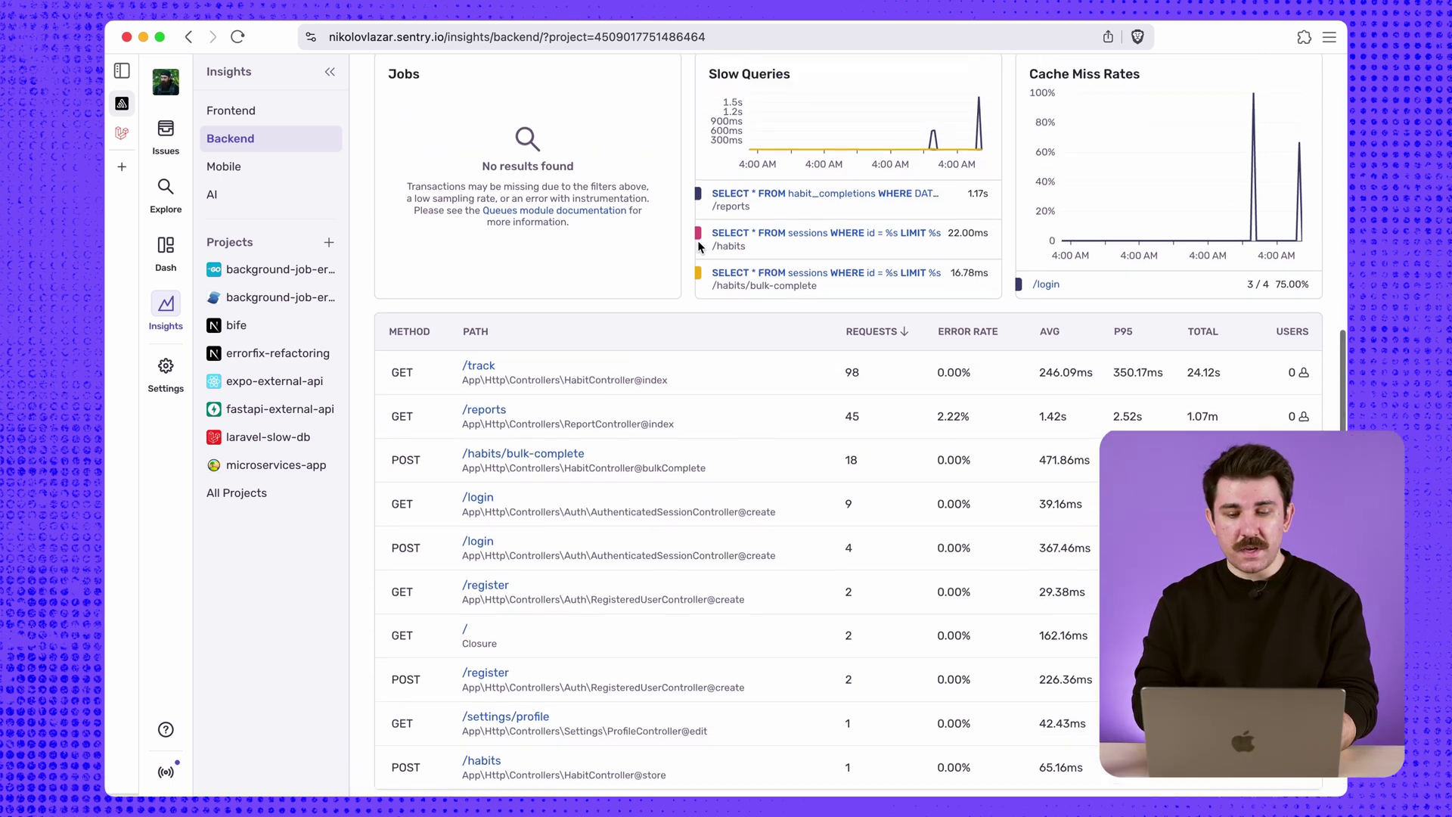
{"action": "scroll", "coordinate": [698, 241], "scroll_direction": "up", "scroll_amount": 3}
{"action": "scroll", "coordinate": [699, 247], "scroll_direction": "up", "scroll_amount": 4}
{"action": "scroll", "coordinate": [700, 246], "scroll_direction": "up", "scroll_amount": 2}
{"action": "scroll", "coordinate": [684, 272], "scroll_direction": "down", "scroll_amount": 2}
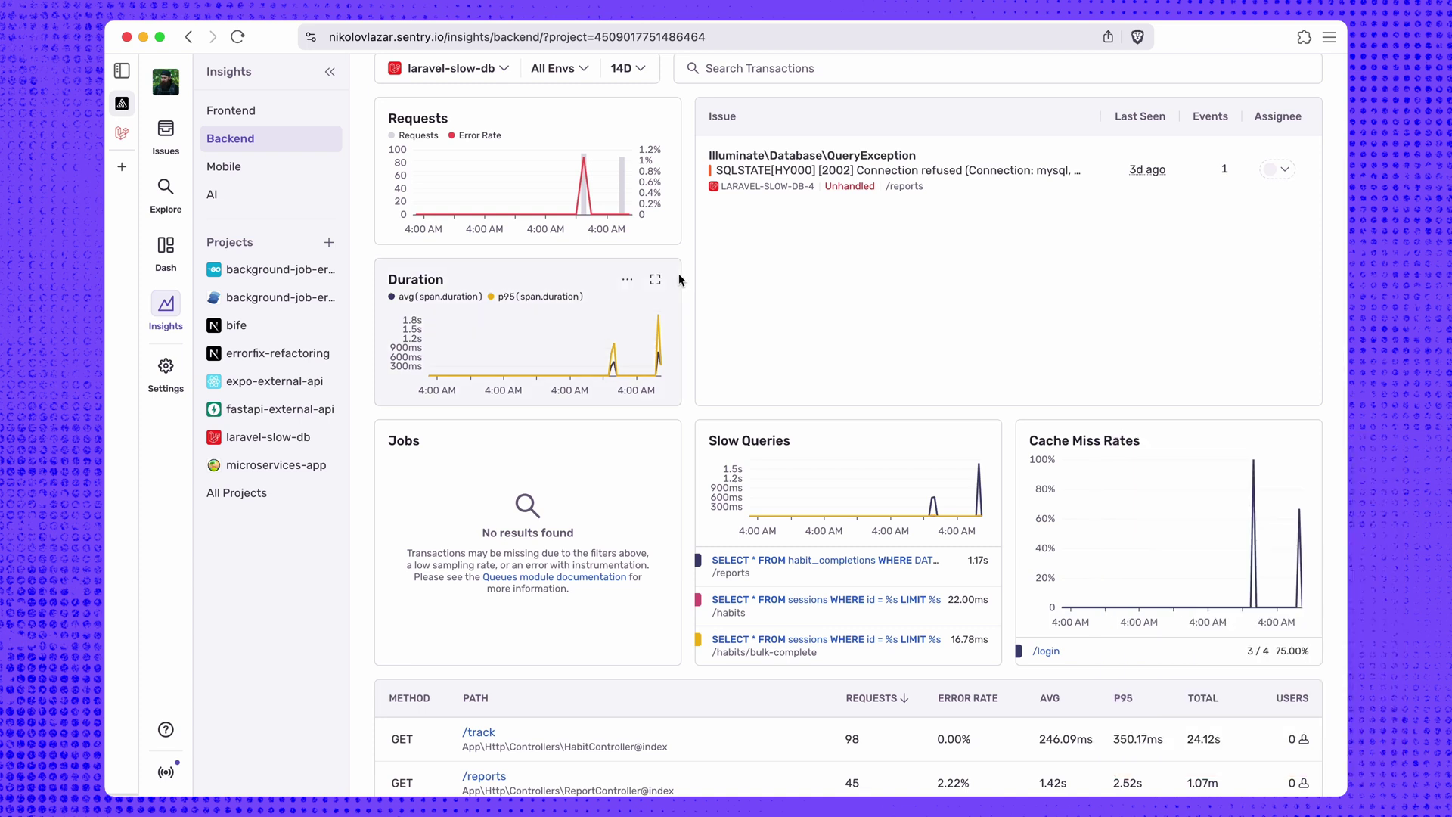
{"action": "mouse_move", "coordinate": [614, 336]}
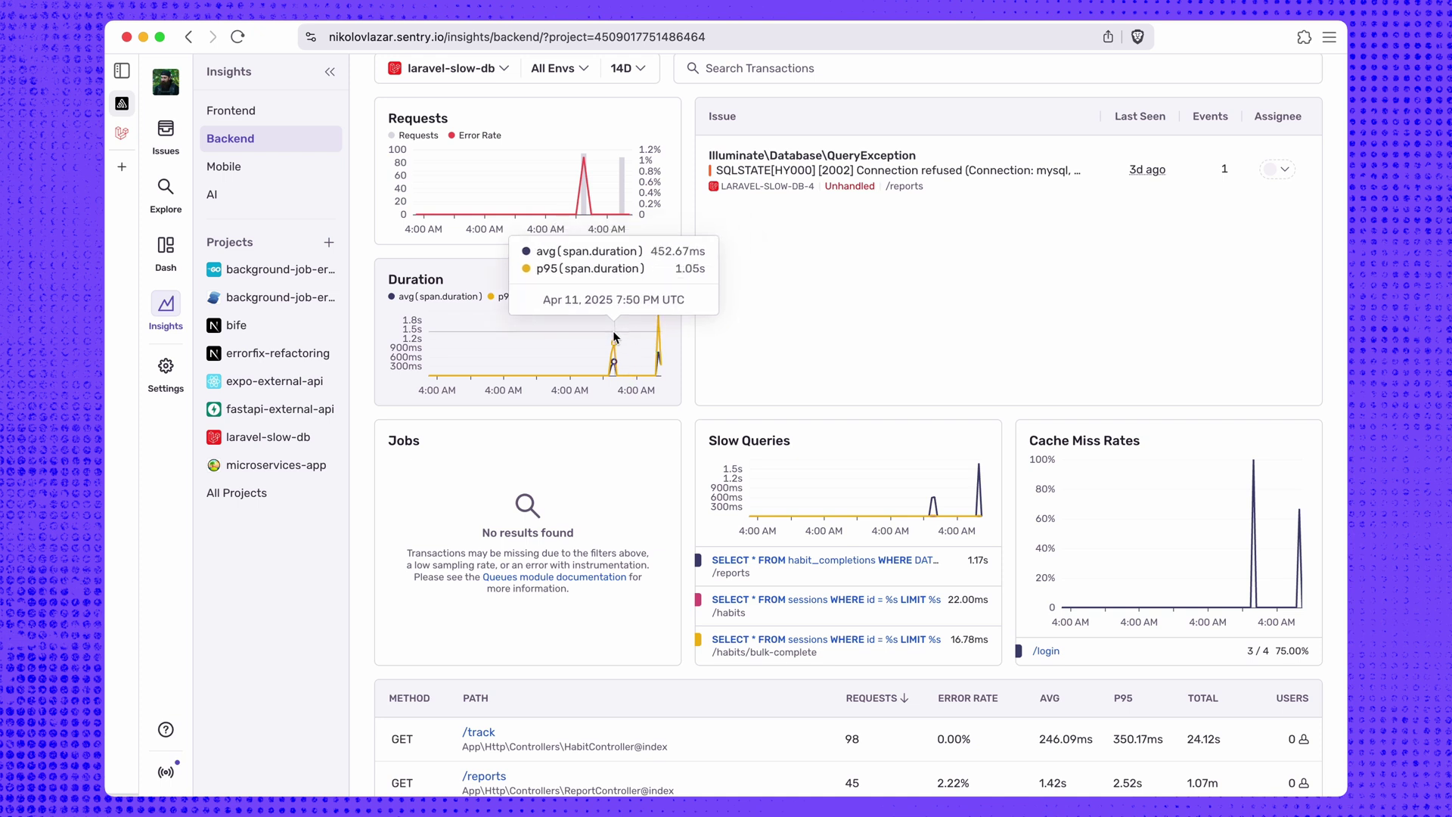
{"action": "scroll", "coordinate": [660, 323], "scroll_direction": "down", "scroll_amount": 2}
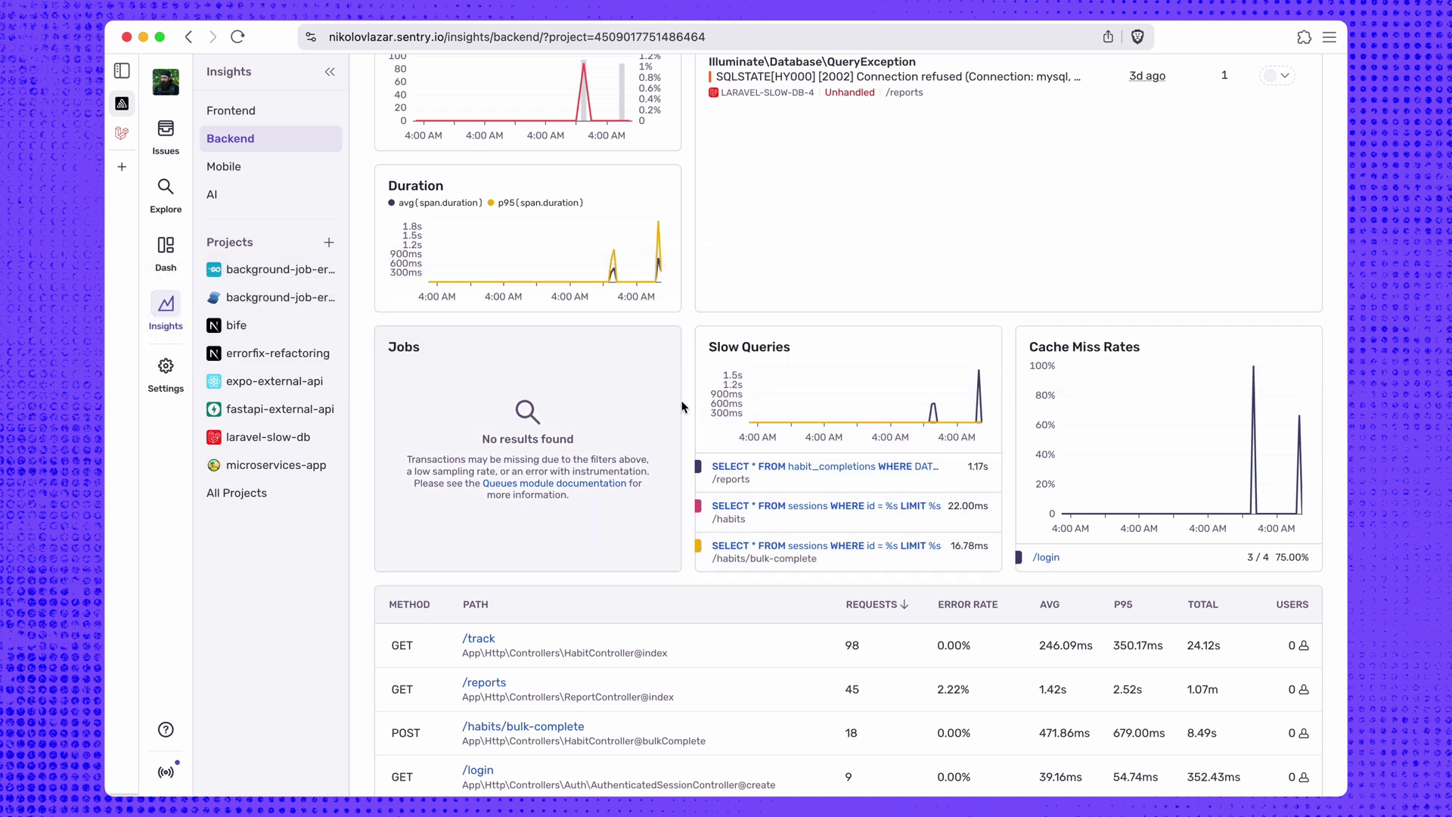
{"action": "scroll", "coordinate": [684, 401], "scroll_direction": "down", "scroll_amount": 3}
{"action": "scroll", "coordinate": [684, 401], "scroll_direction": "down", "scroll_amount": 5}
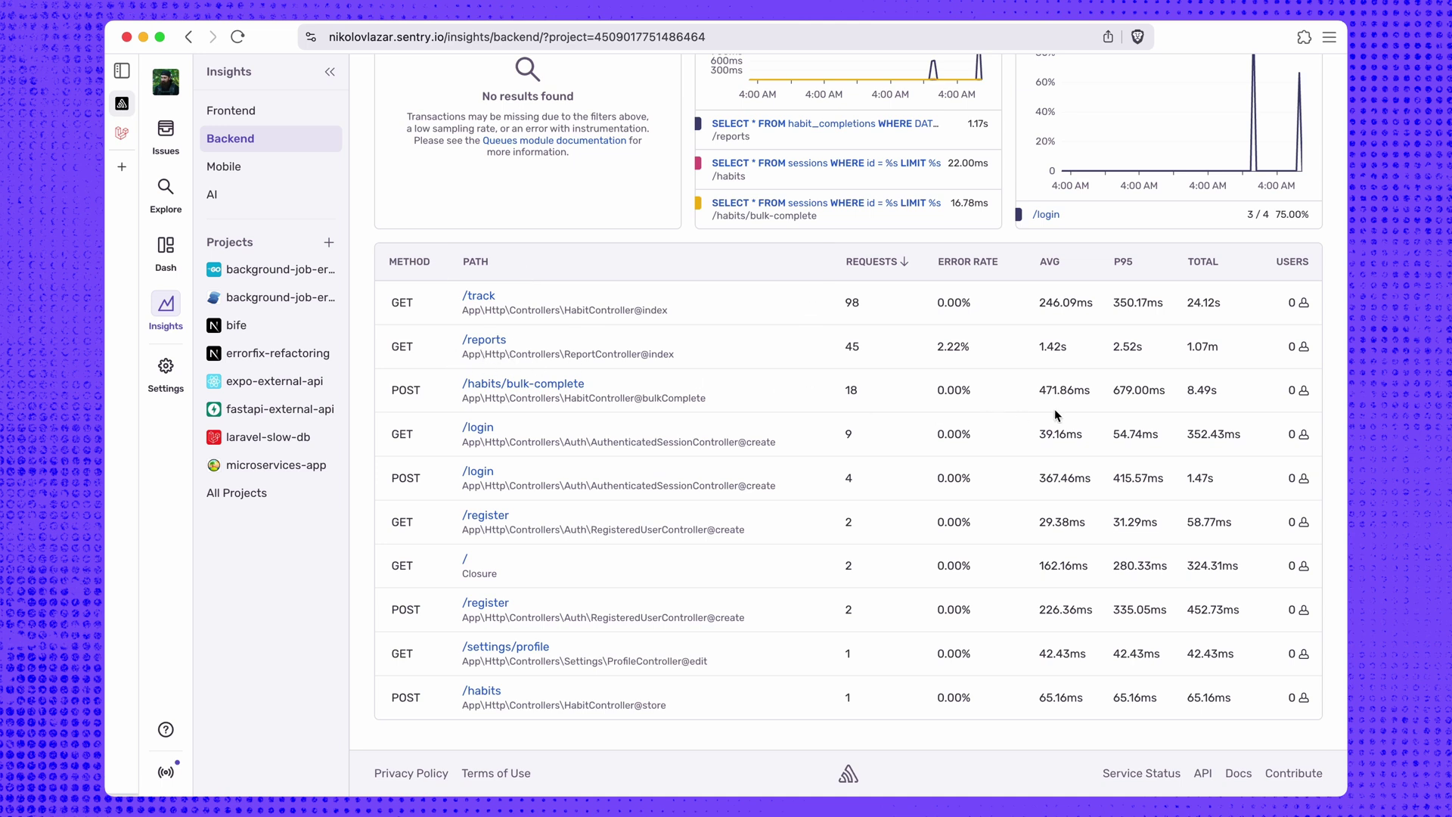
{"action": "left_click_drag", "start_coordinate": [1039, 347], "coordinate": [1153, 352]}
{"action": "left_click", "coordinate": [1154, 352]}
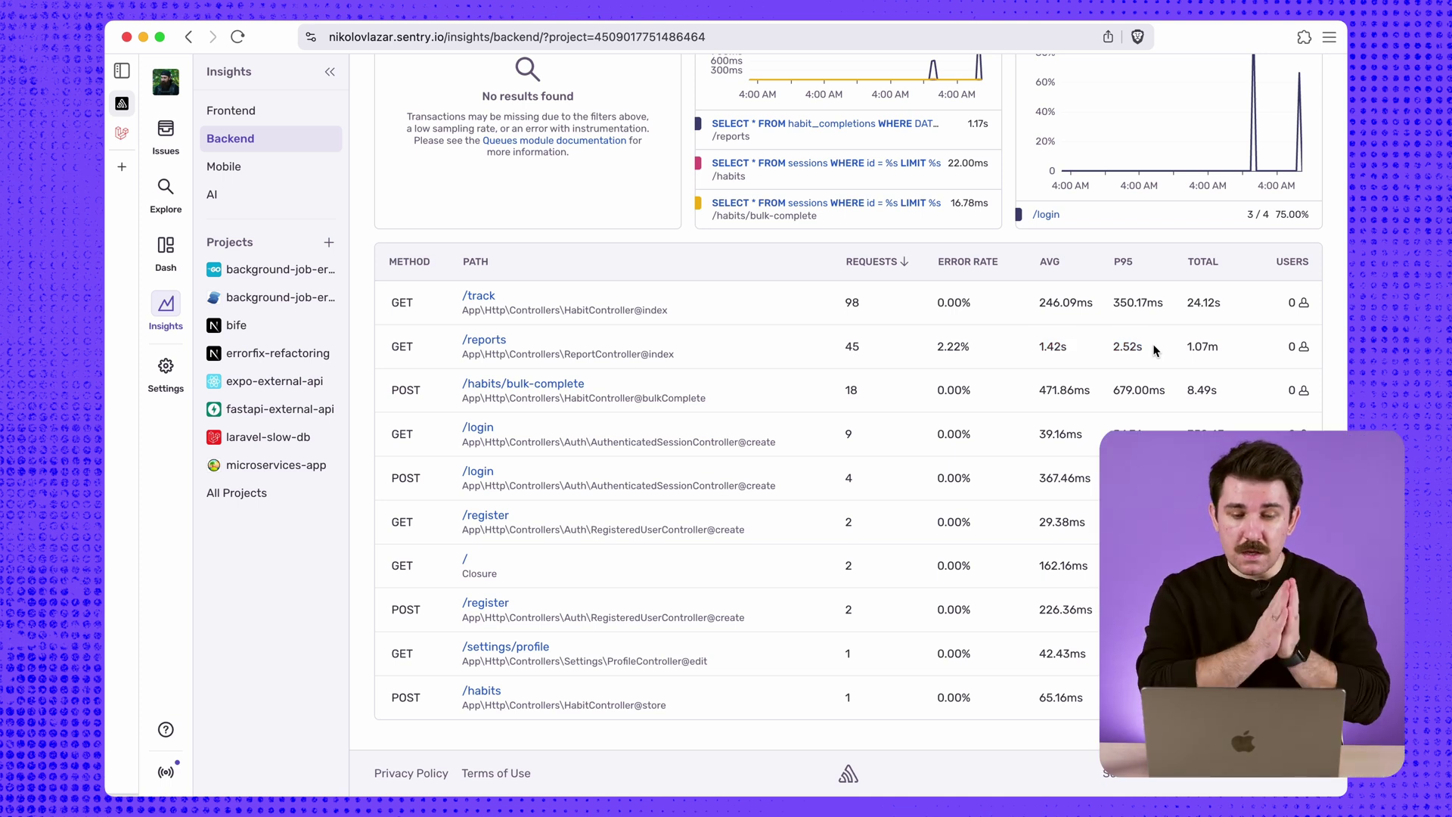
{"action": "scroll", "coordinate": [1154, 351], "scroll_direction": "up", "scroll_amount": 8}
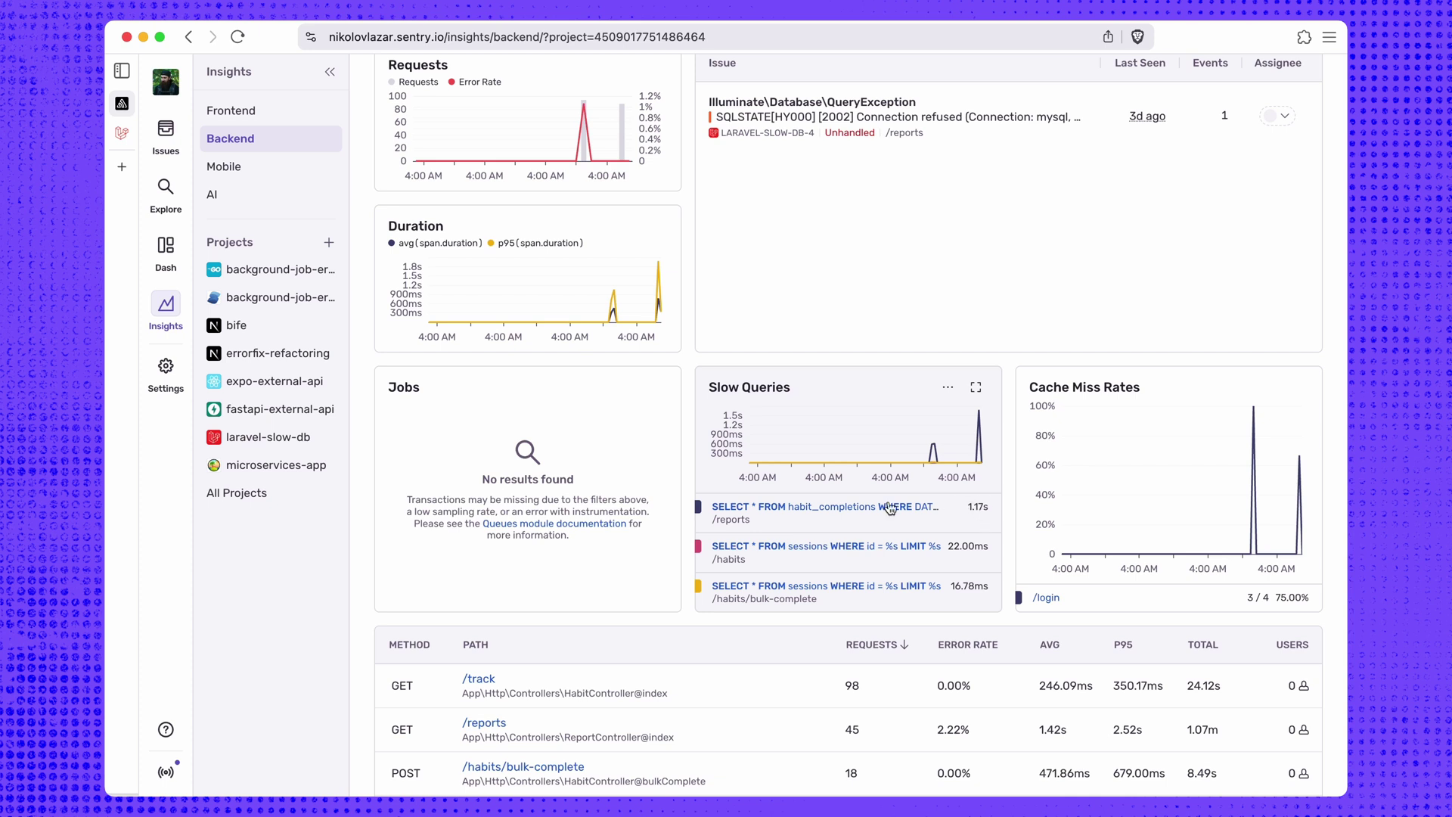
Open the habit_completions query summary, review its SQL, and show GET /reports span samples.
{"action": "left_click", "coordinate": [810, 509]}
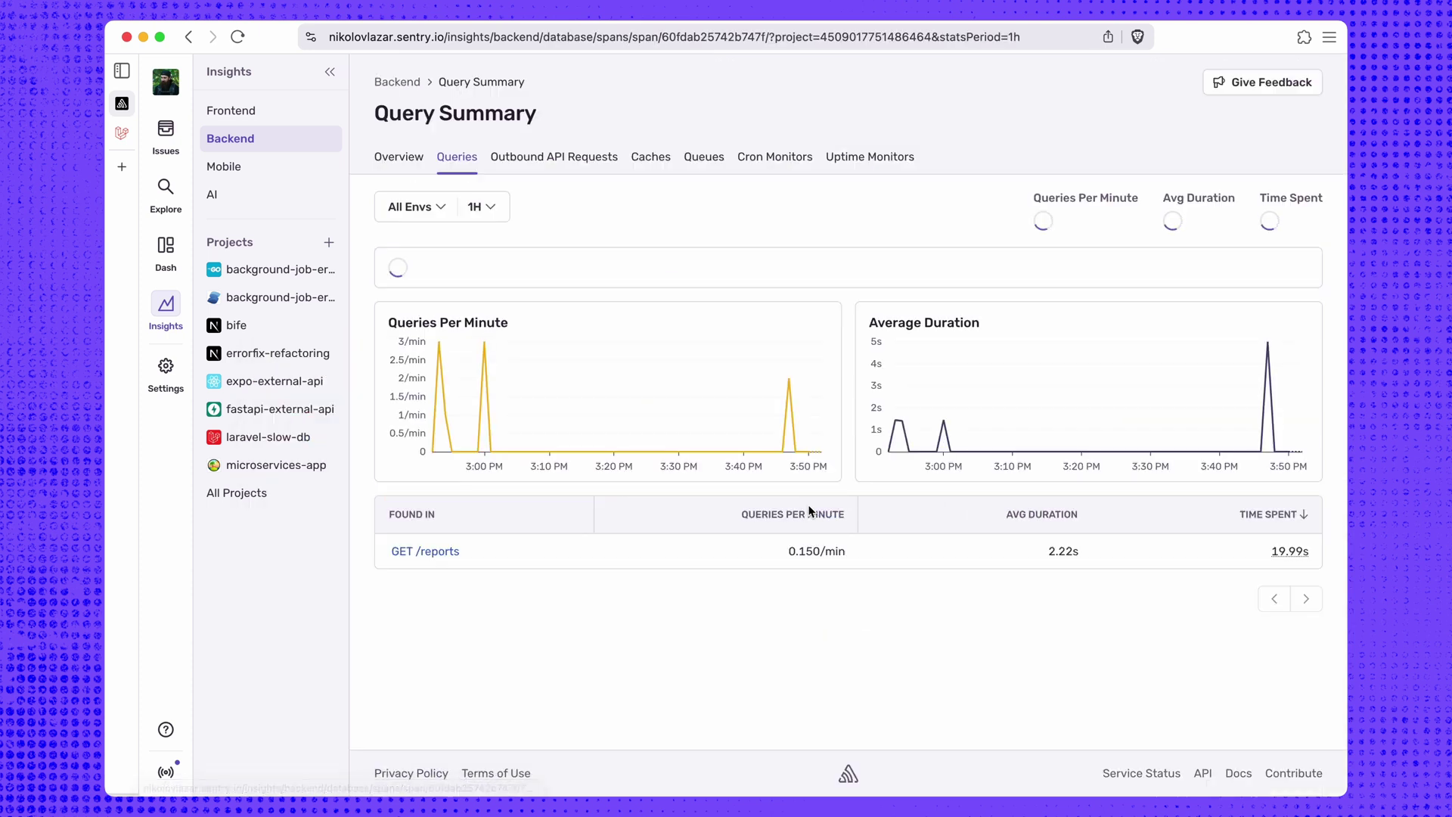
{"action": "left_click_drag", "start_coordinate": [391, 258], "coordinate": [779, 465]}
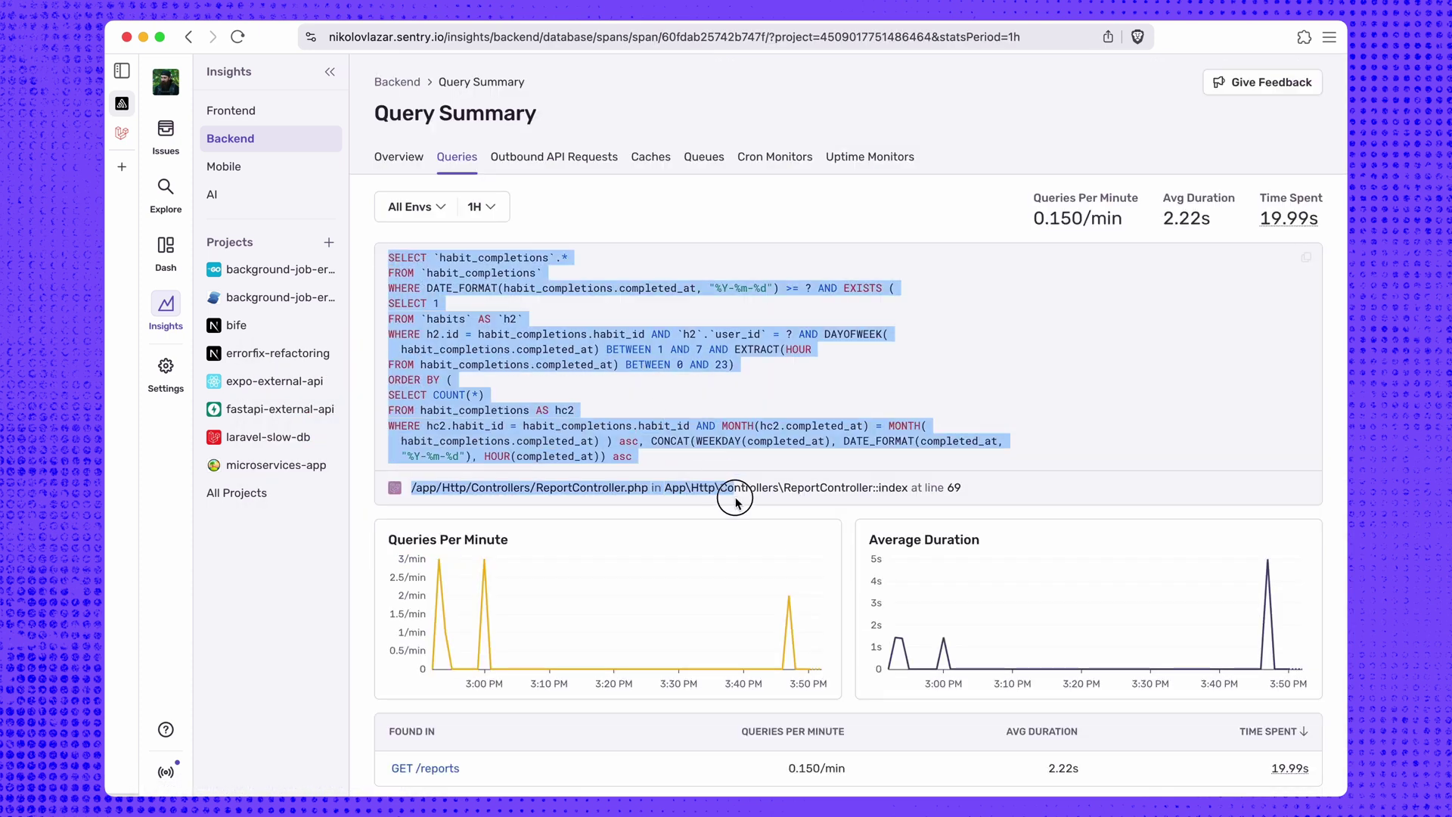
{"action": "left_click", "coordinate": [779, 465]}
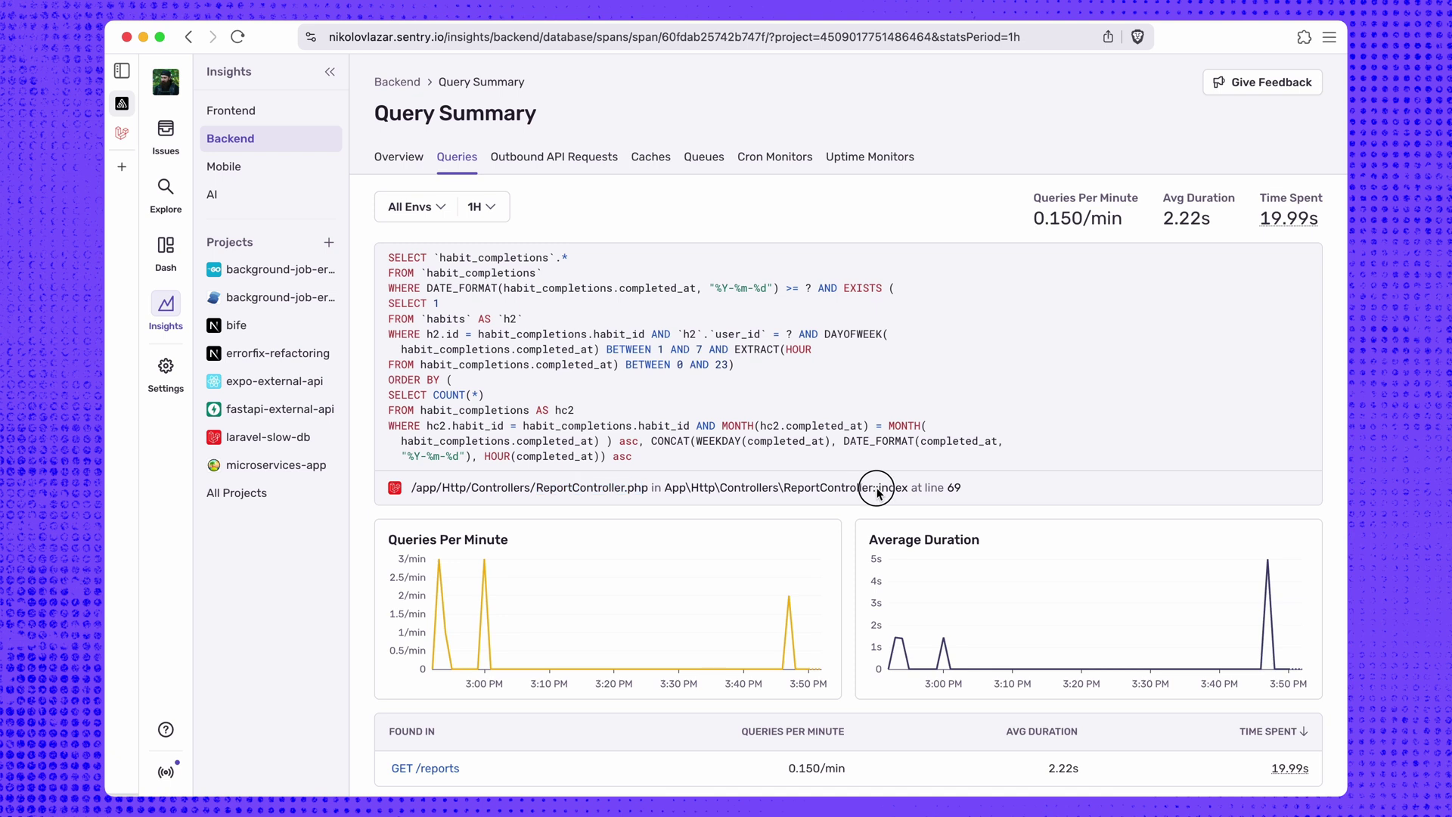
{"action": "scroll", "coordinate": [882, 484], "scroll_direction": "down", "scroll_amount": 3}
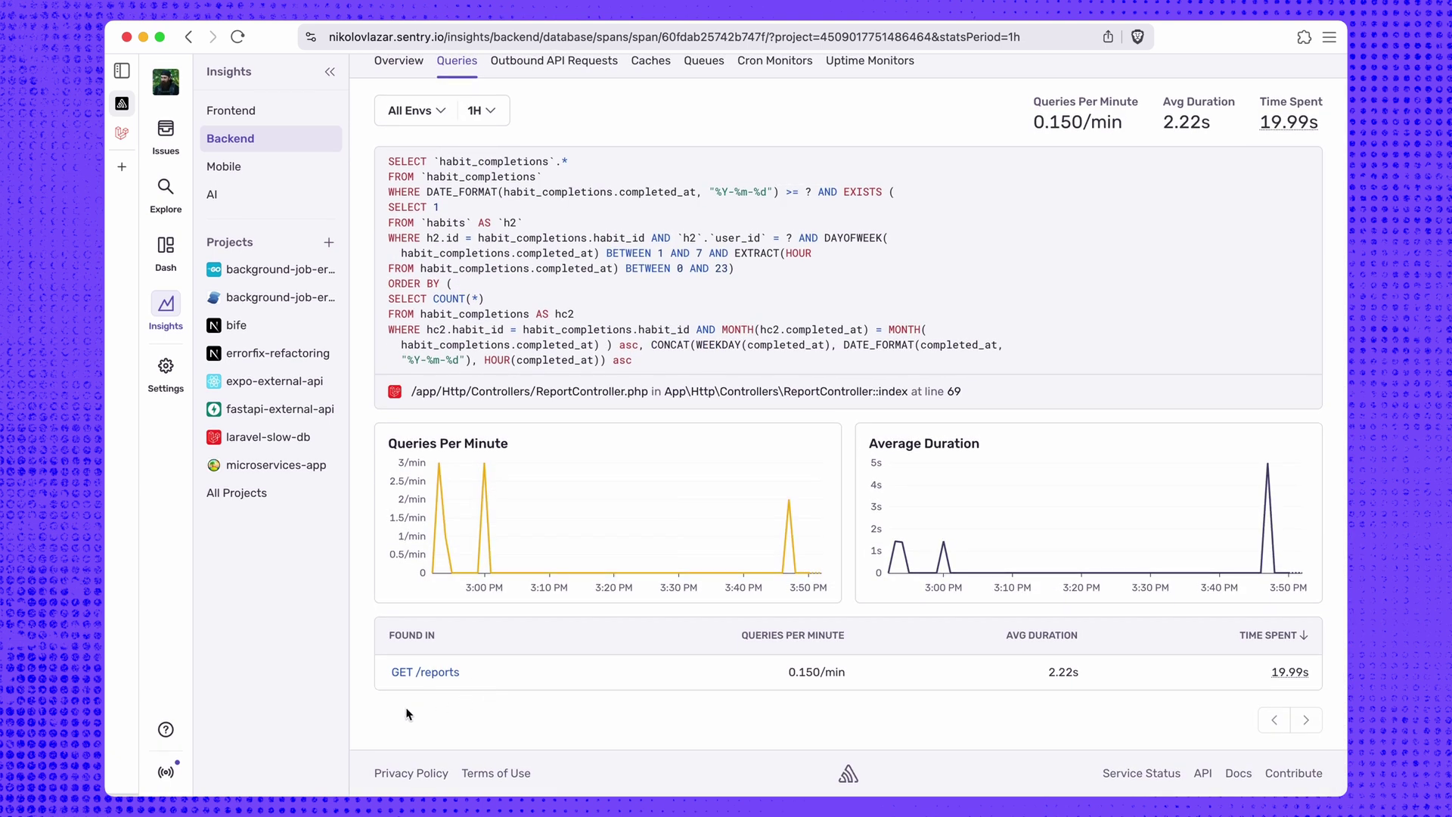
{"action": "left_click", "coordinate": [425, 672]}
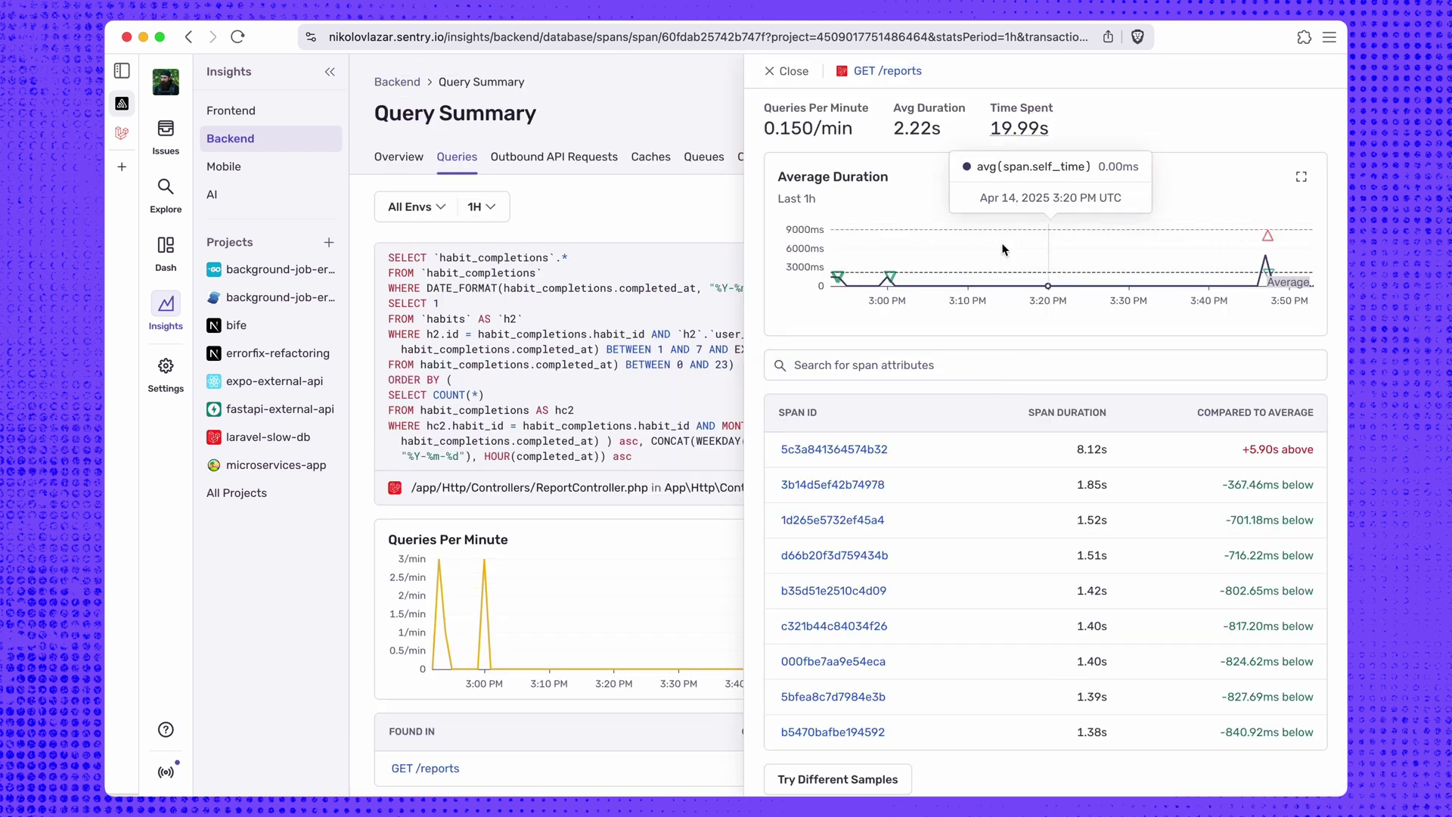
{"action": "scroll", "coordinate": [925, 335], "scroll_direction": "down", "scroll_amount": 1}
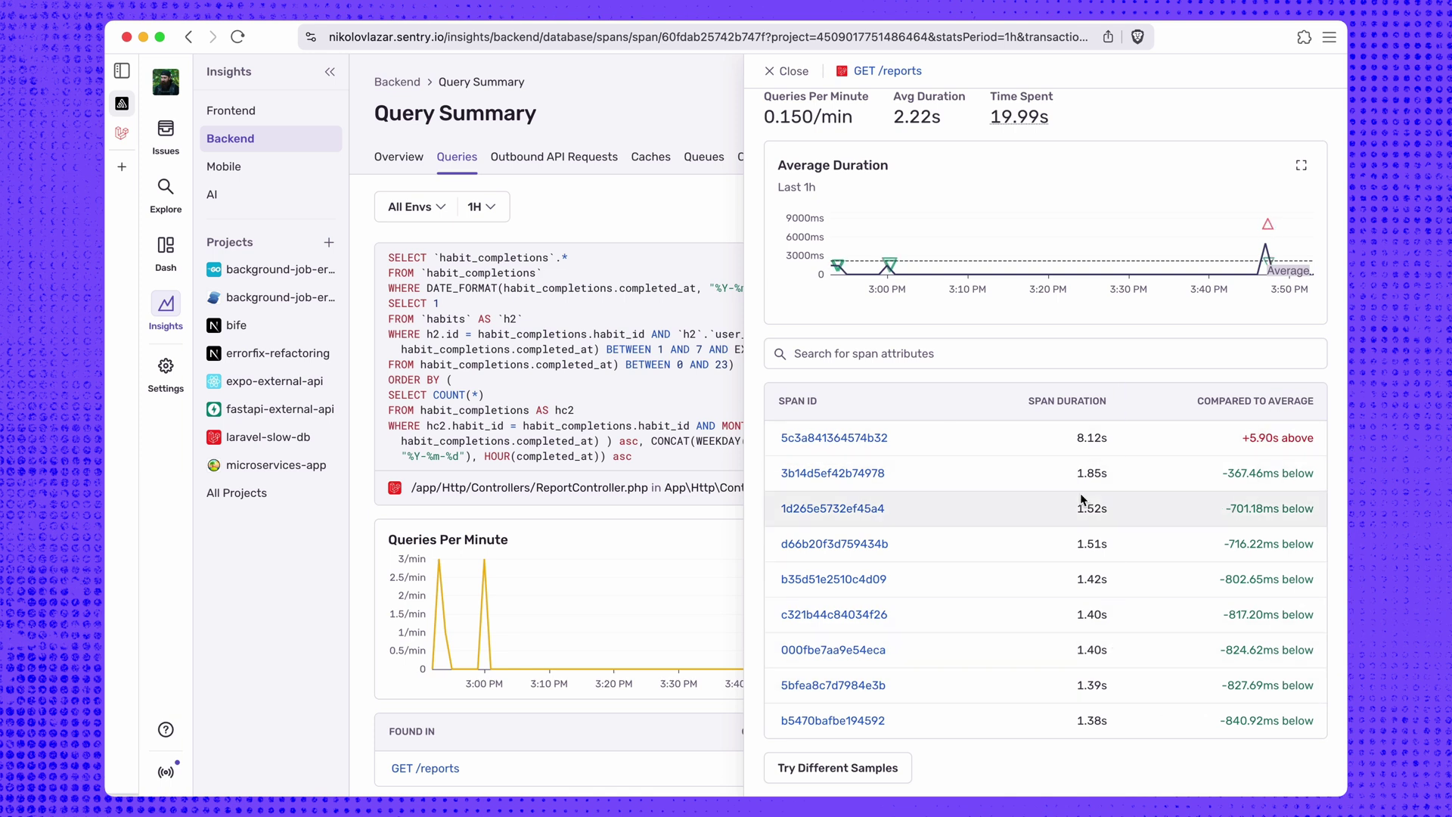
Open the transaction trace for a sampled GET /reports span.
{"action": "left_click", "coordinate": [831, 509]}
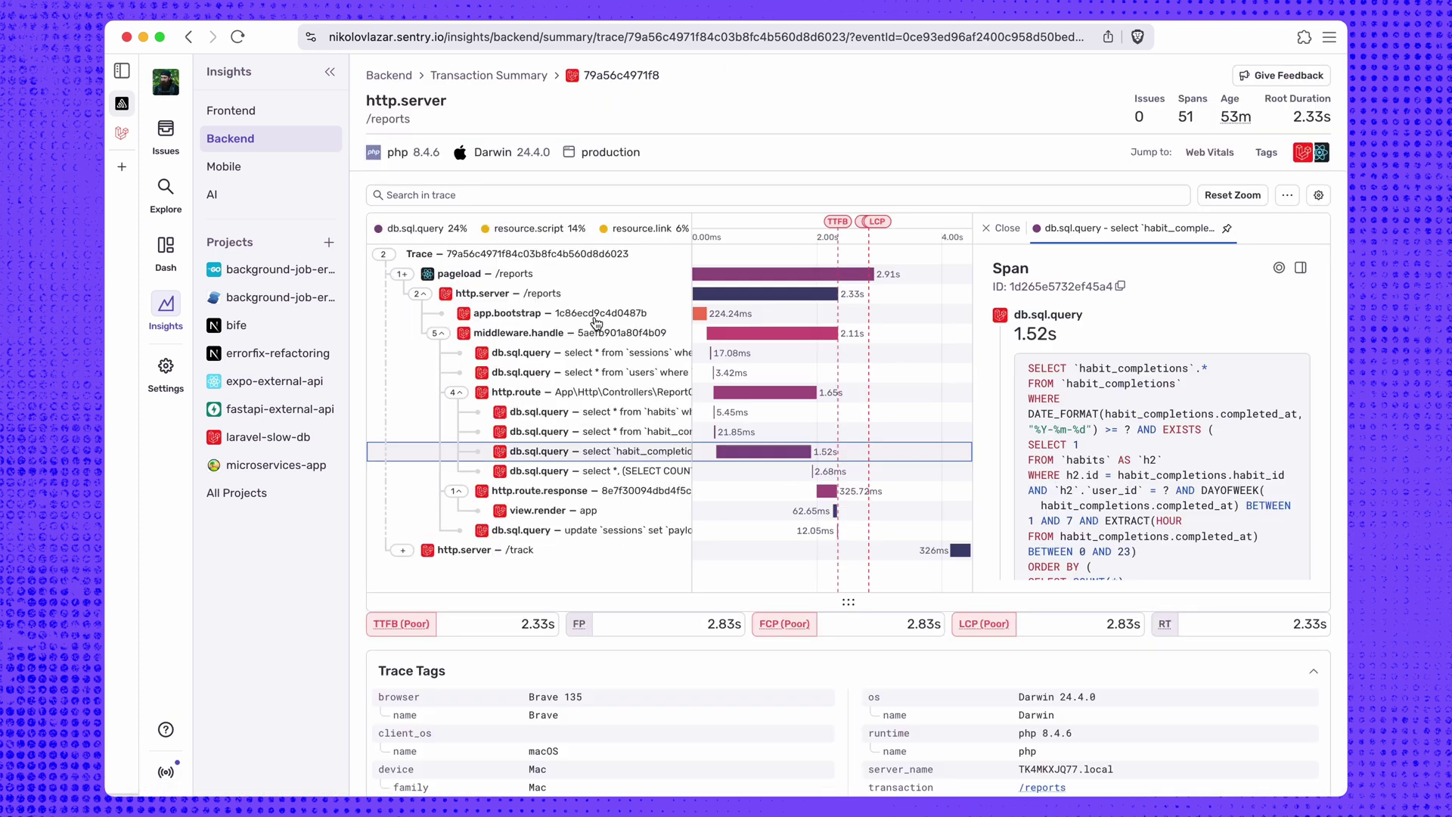
Inspect the 1.52s habit_completions span and locate its source, ReportController.php line 69.
{"action": "left_click", "coordinate": [516, 275]}
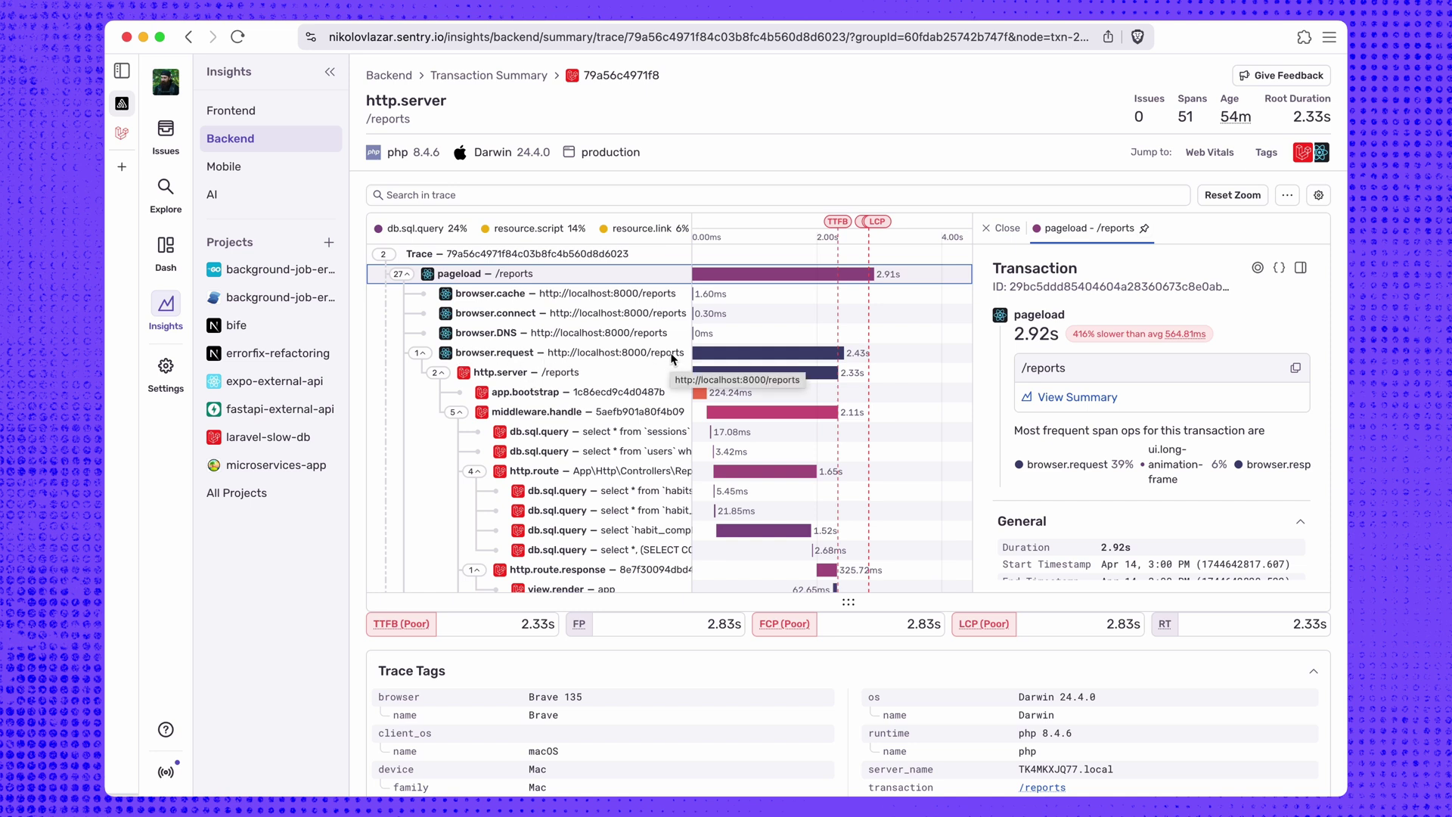
{"action": "scroll", "coordinate": [590, 471], "scroll_direction": "down", "scroll_amount": 2}
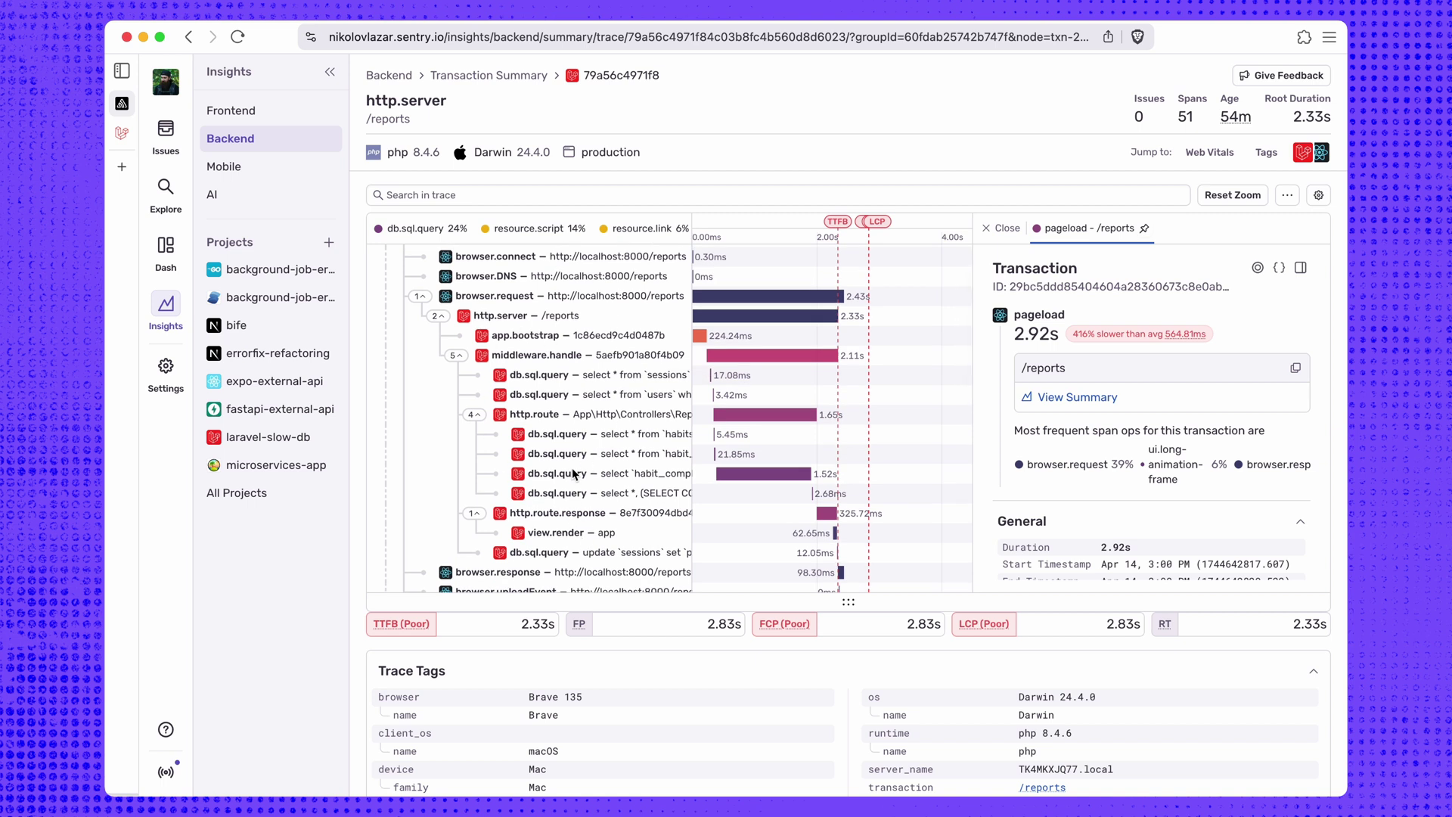
{"action": "left_click", "coordinate": [576, 474]}
{"action": "scroll", "coordinate": [575, 474], "scroll_direction": "right", "scroll_amount": 2}
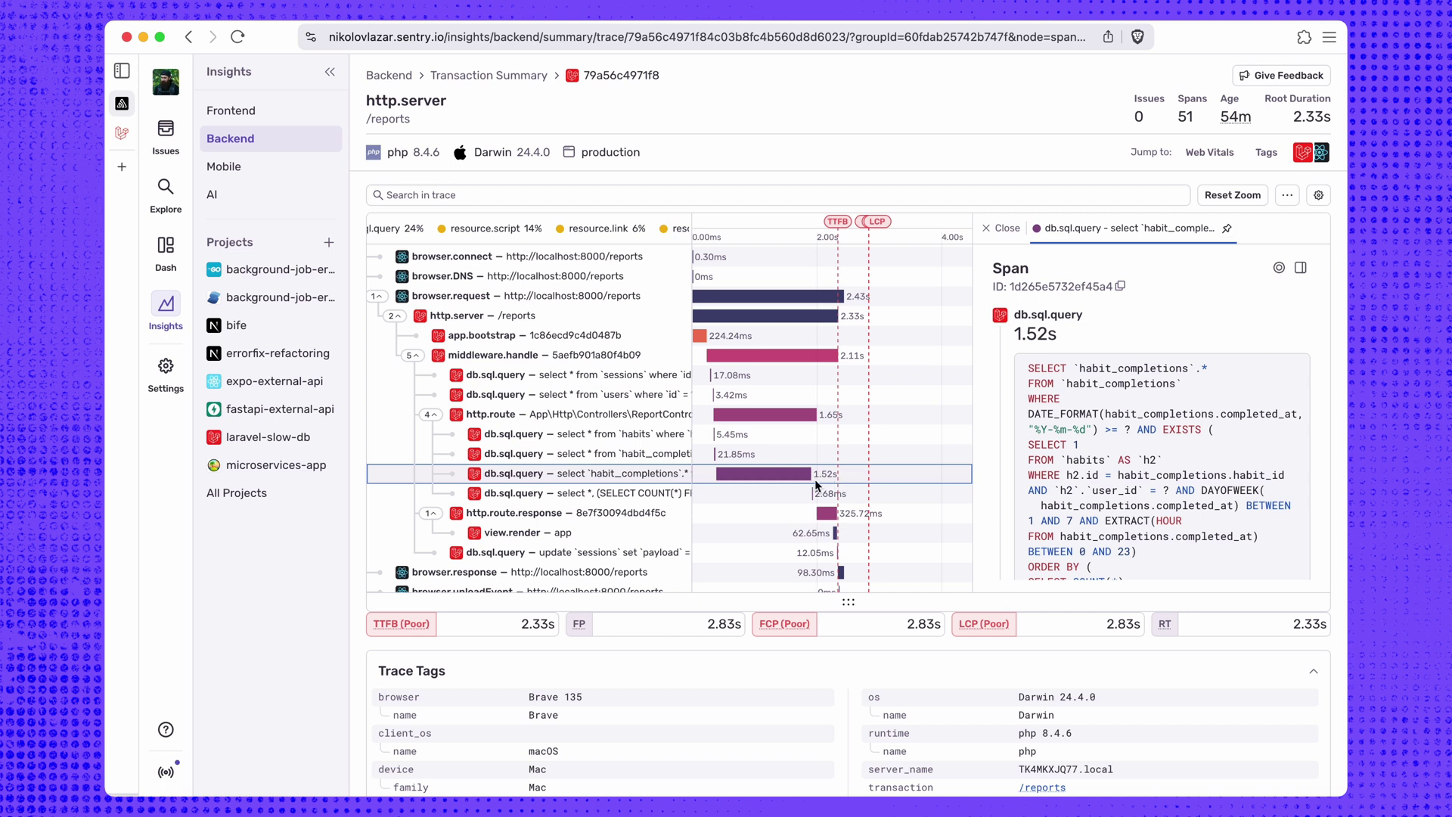
{"action": "scroll", "coordinate": [636, 488], "scroll_direction": "down", "scroll_amount": 5}
{"action": "scroll", "coordinate": [567, 397], "scroll_direction": "down", "scroll_amount": 3}
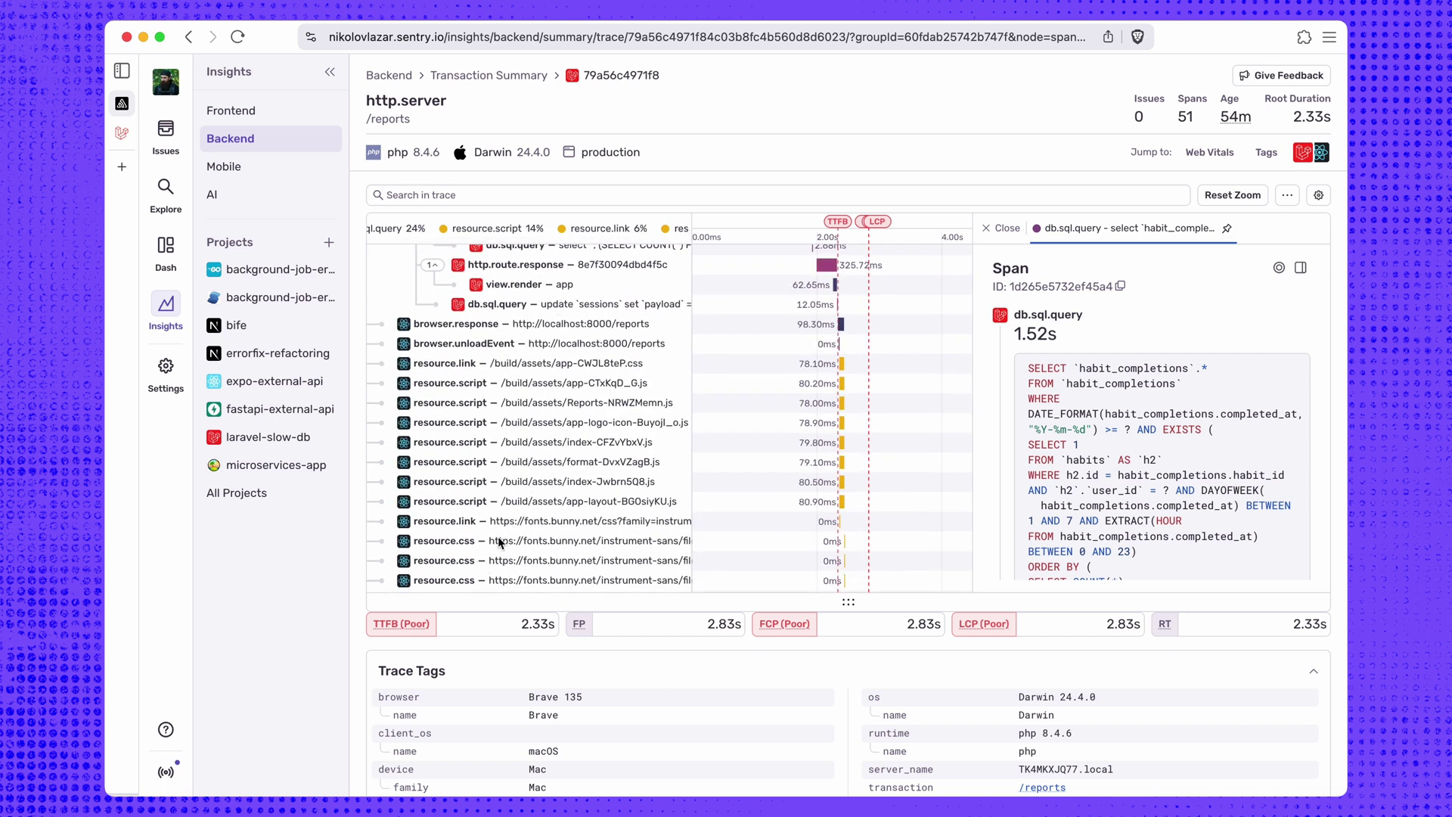
{"action": "scroll", "coordinate": [499, 543], "scroll_direction": "down", "scroll_amount": 1}
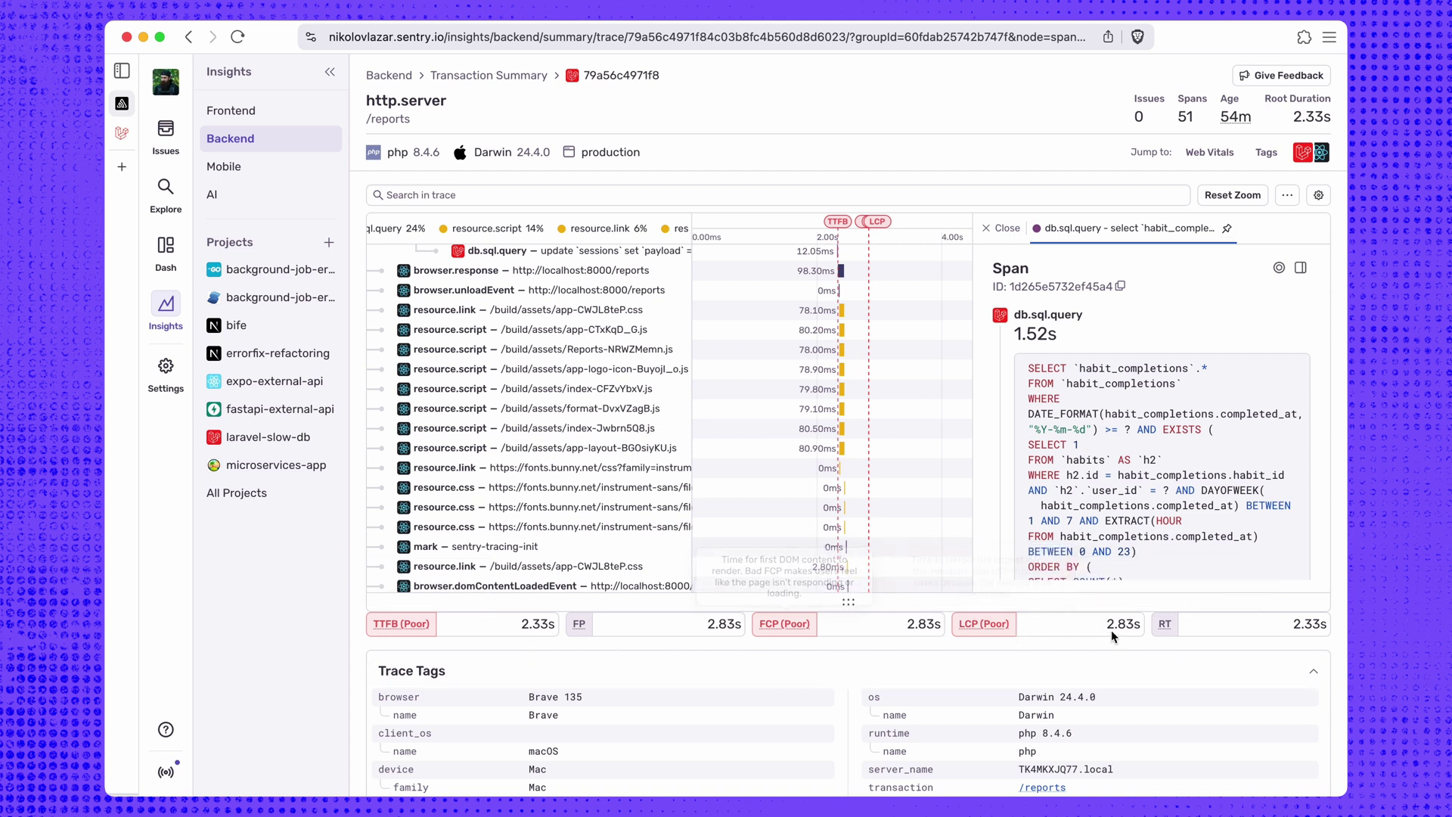
{"action": "scroll", "coordinate": [579, 490], "scroll_direction": "up", "scroll_amount": 5}
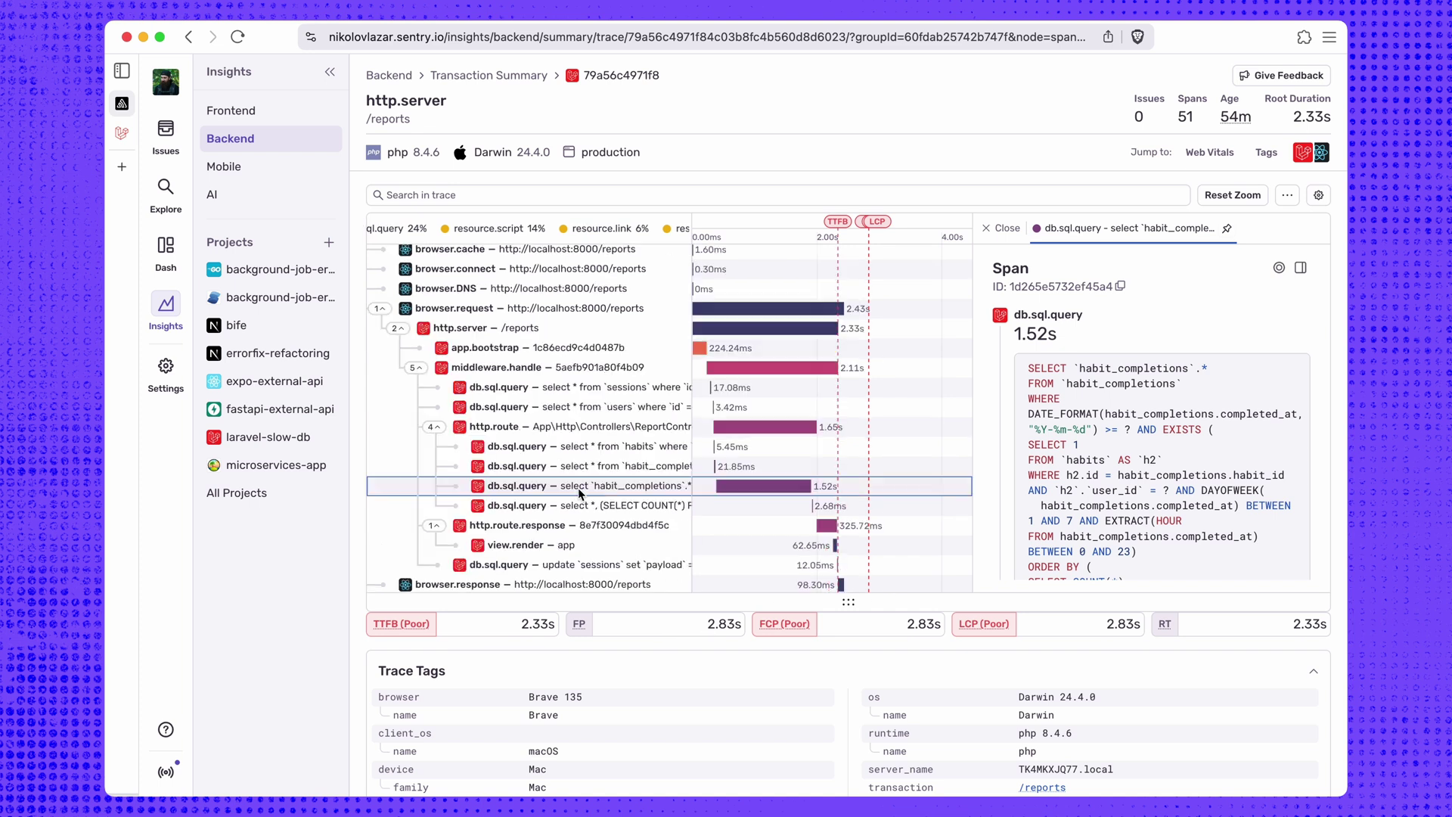
{"action": "scroll", "coordinate": [977, 318], "scroll_direction": "down", "scroll_amount": 2}
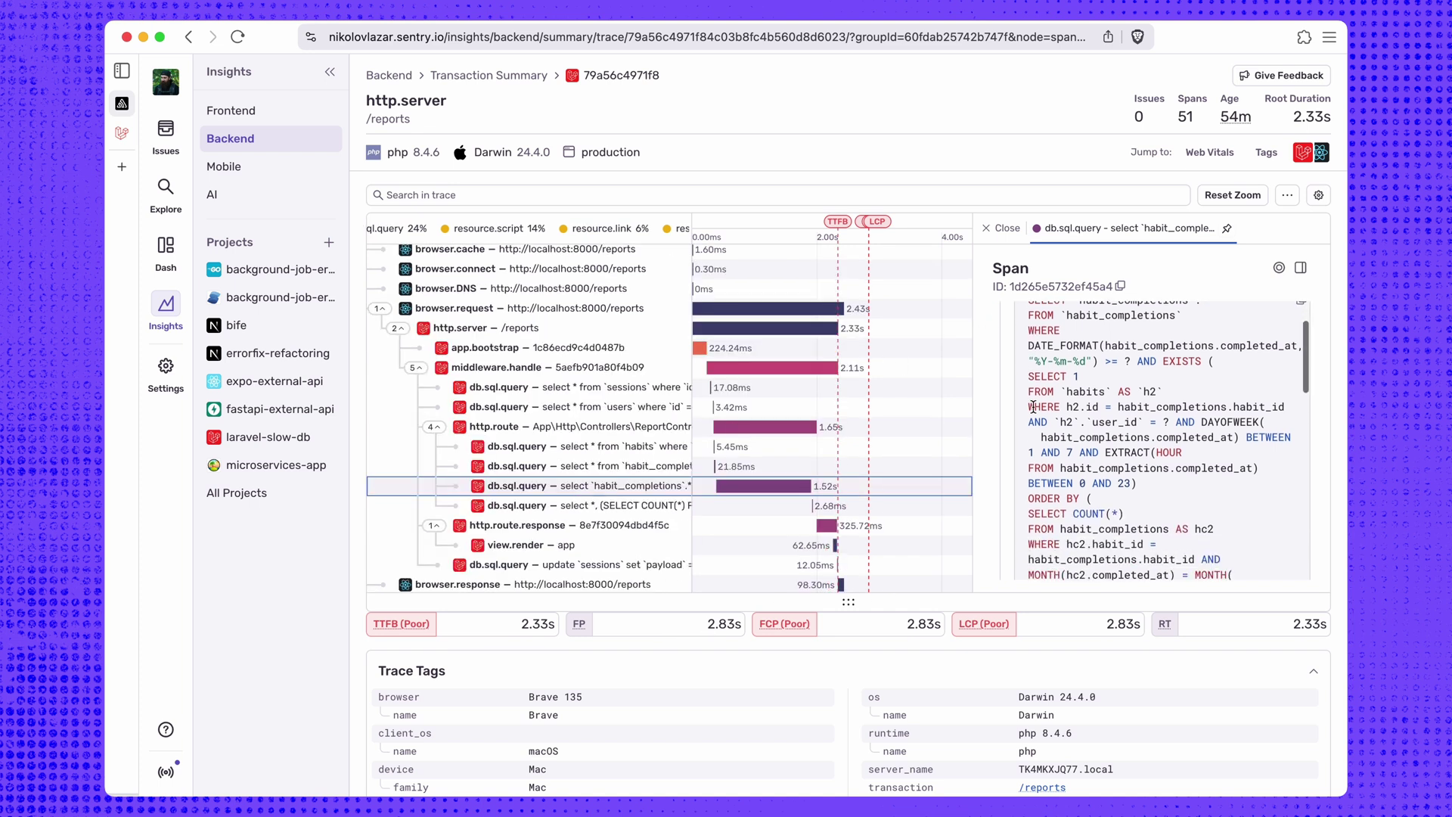
{"action": "scroll", "coordinate": [980, 363], "scroll_direction": "up", "scroll_amount": 2}
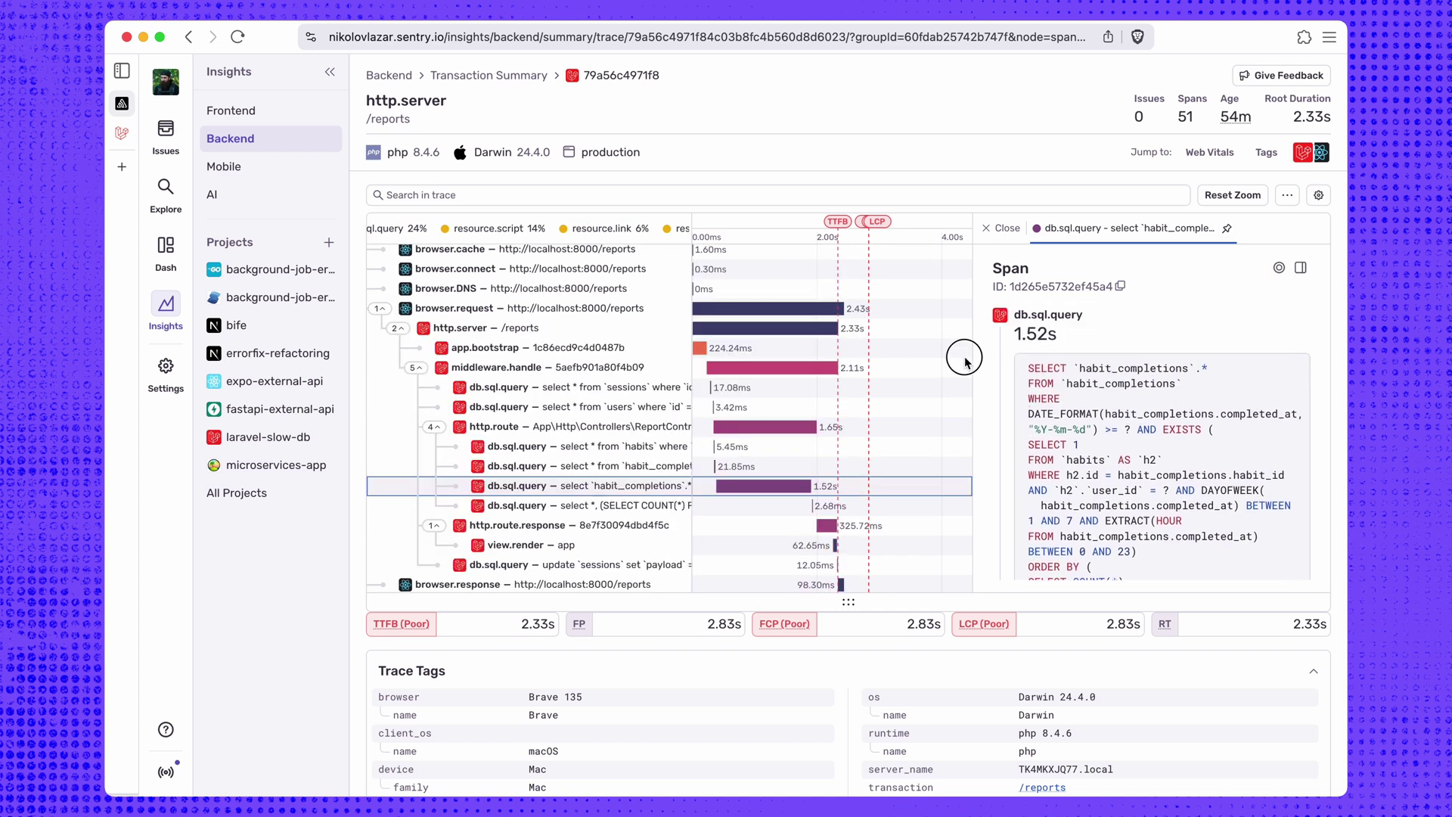
{"action": "mouse_move", "coordinate": [976, 364]}
{"action": "left_mouse_down"}
{"action": "mouse_move", "coordinate": [859, 363]}
{"action": "mouse_move", "coordinate": [980, 446]}
{"action": "left_mouse_up"}
{"action": "left_click", "coordinate": [1046, 534]}
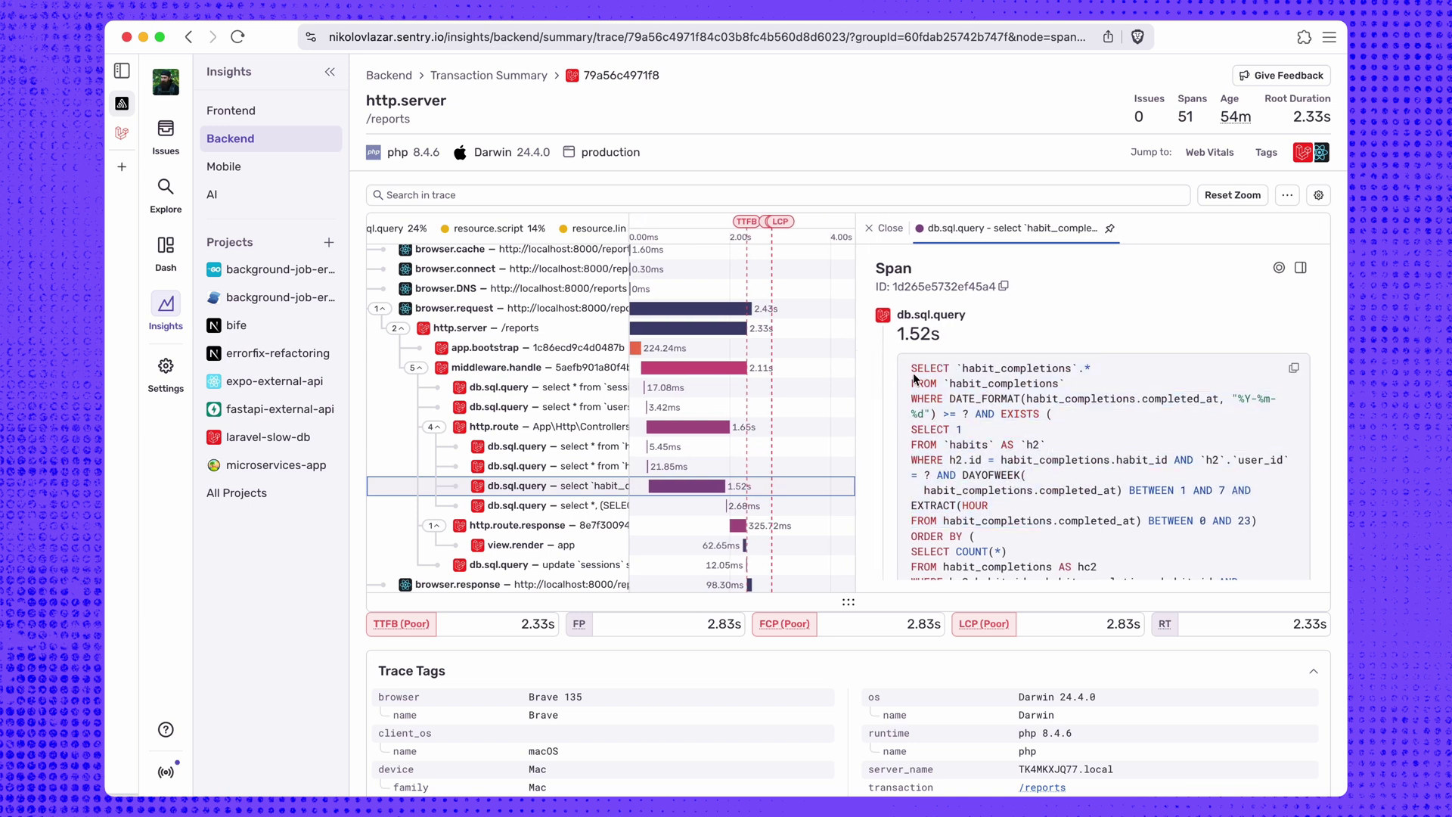
{"action": "scroll", "coordinate": [1021, 432], "scroll_direction": "down", "scroll_amount": 5}
{"action": "left_click_drag", "start_coordinate": [937, 420], "coordinate": [1169, 420]}
{"action": "left_click", "coordinate": [1059, 416]}
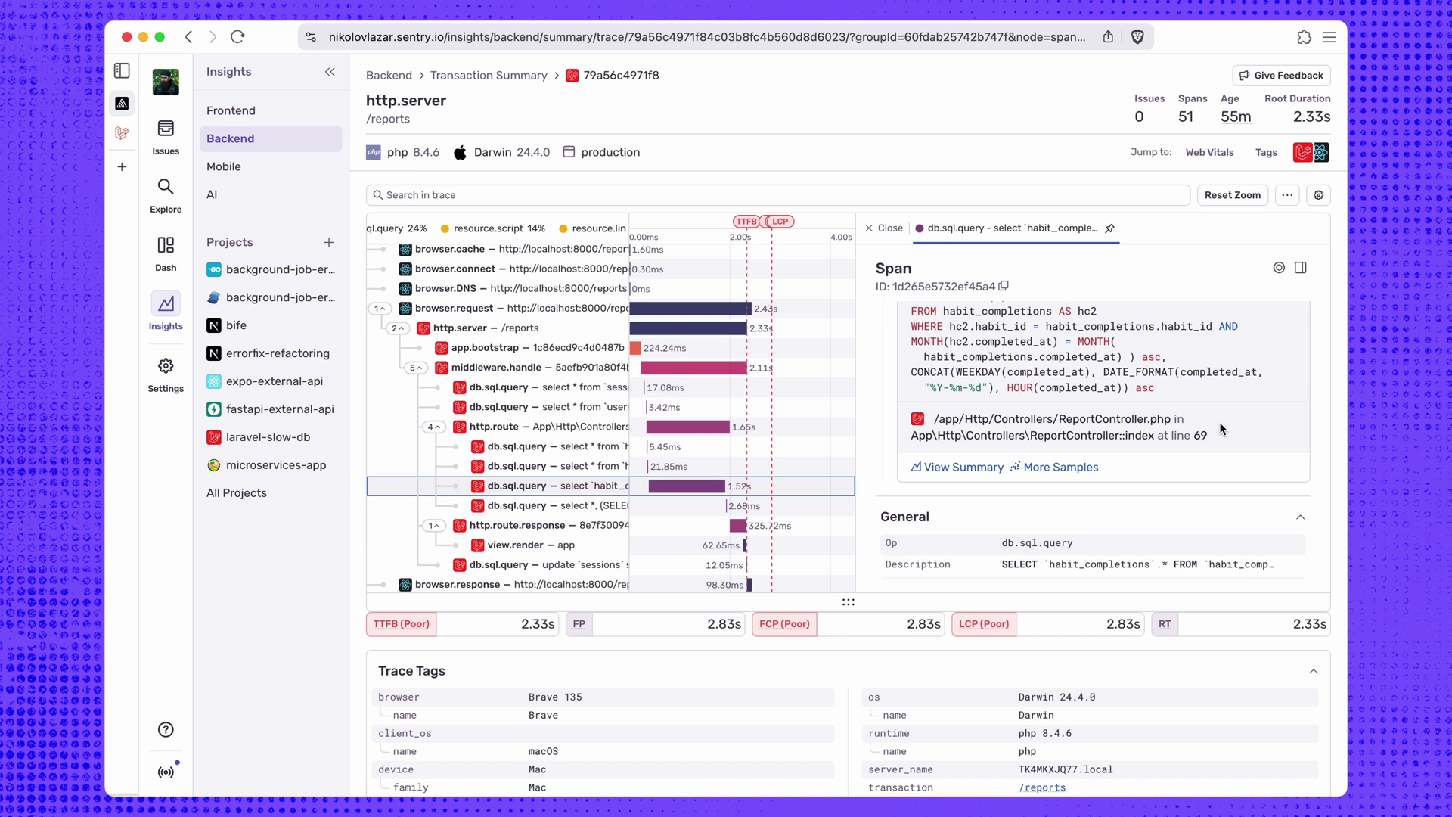
Open Explore Traces with All Projects and the last 14 days selected.
{"action": "left_click", "coordinate": [165, 187]}
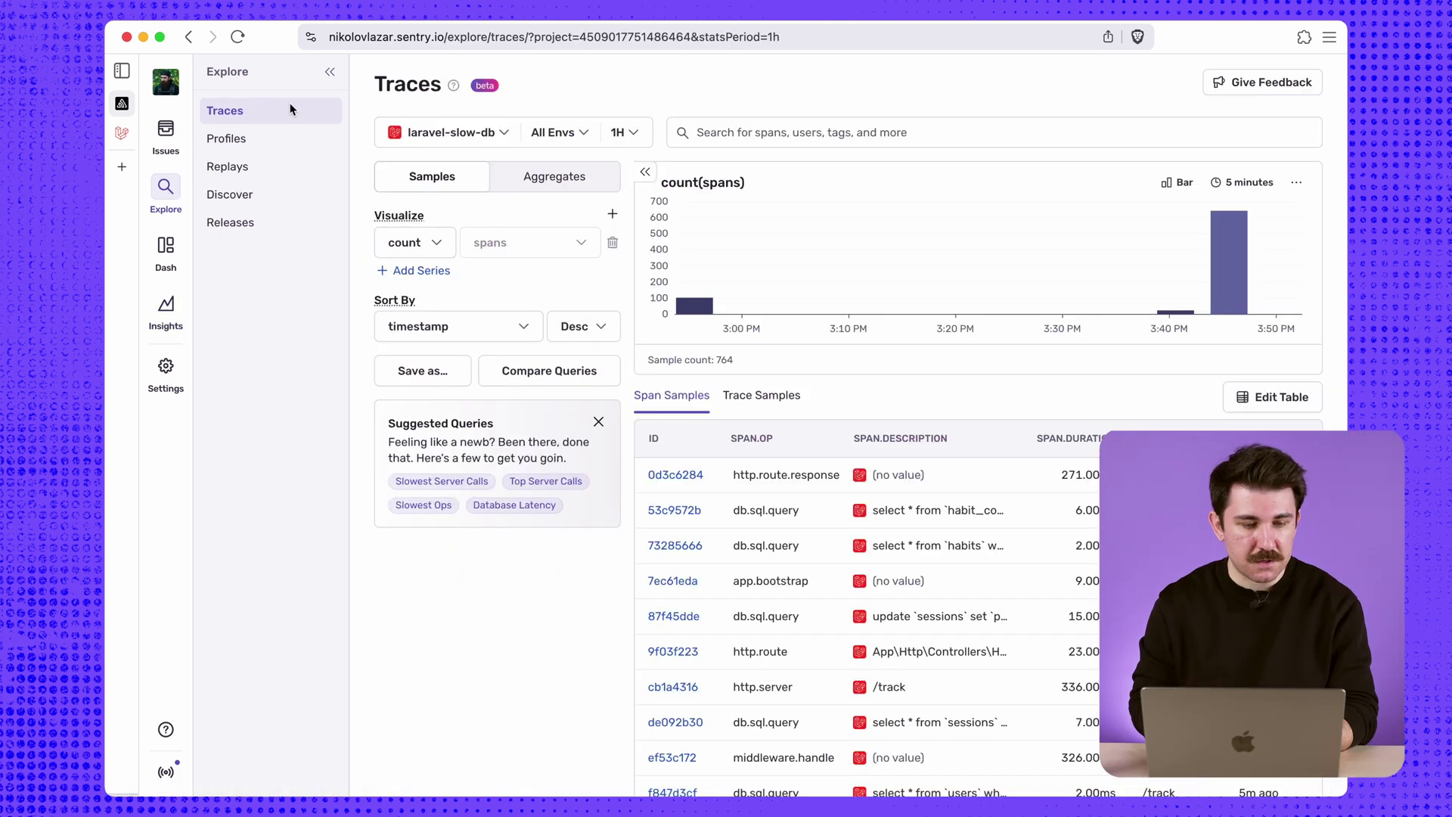
{"action": "left_click", "coordinate": [226, 109]}
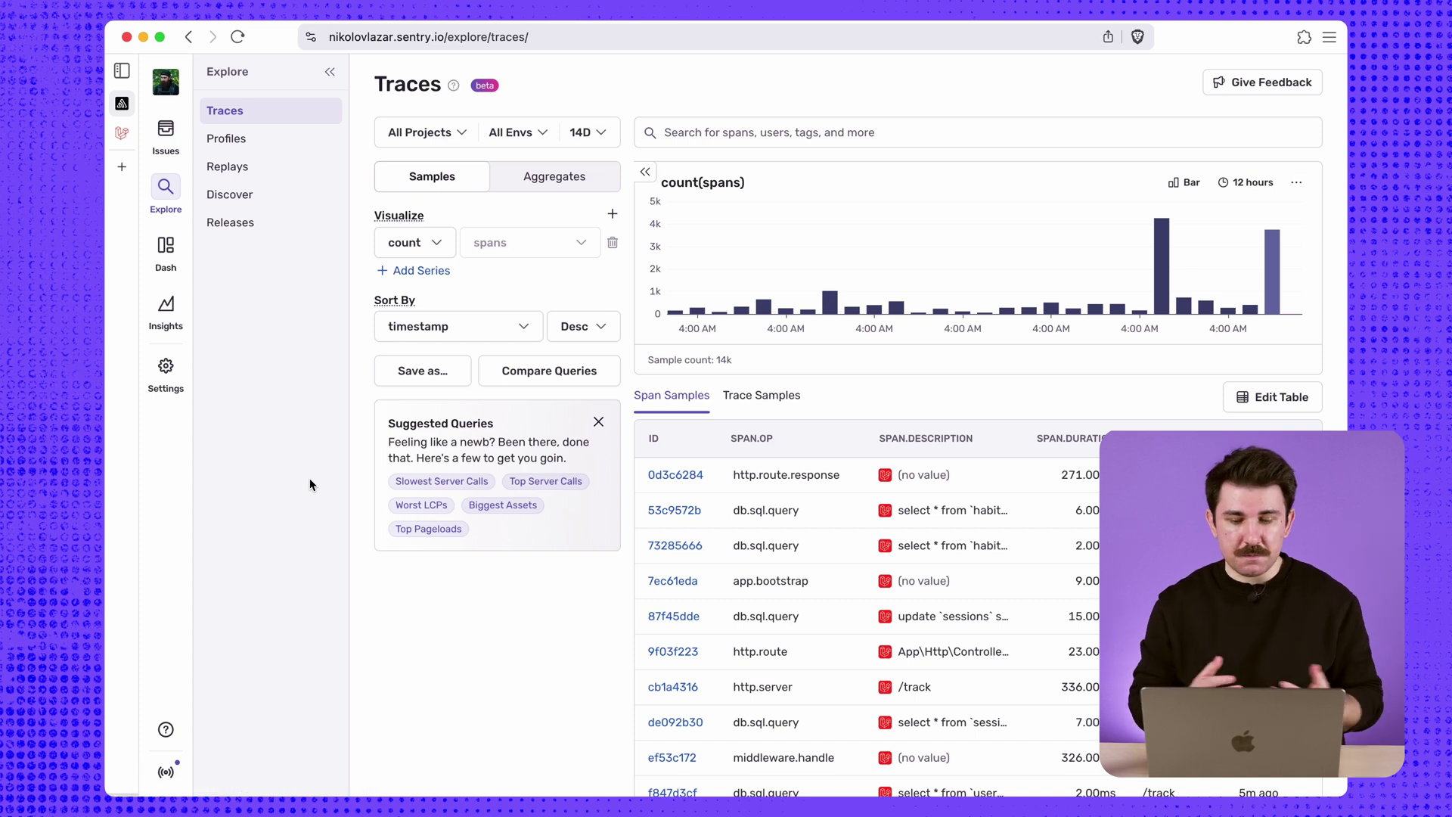
{"action": "scroll", "coordinate": [886, 567], "scroll_direction": "down", "scroll_amount": 4}
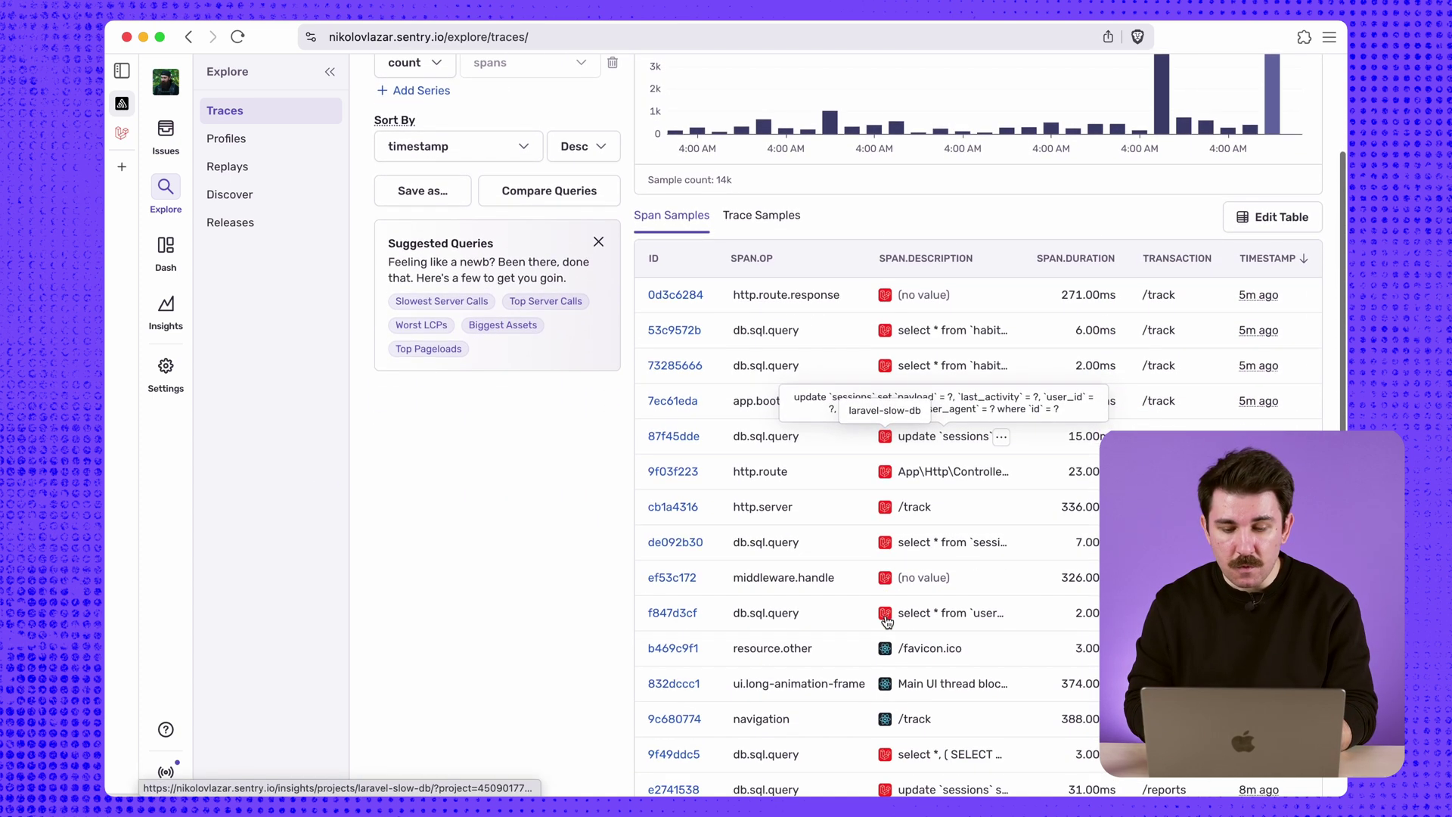
{"action": "scroll", "coordinate": [795, 510], "scroll_direction": "up", "scroll_amount": 4}
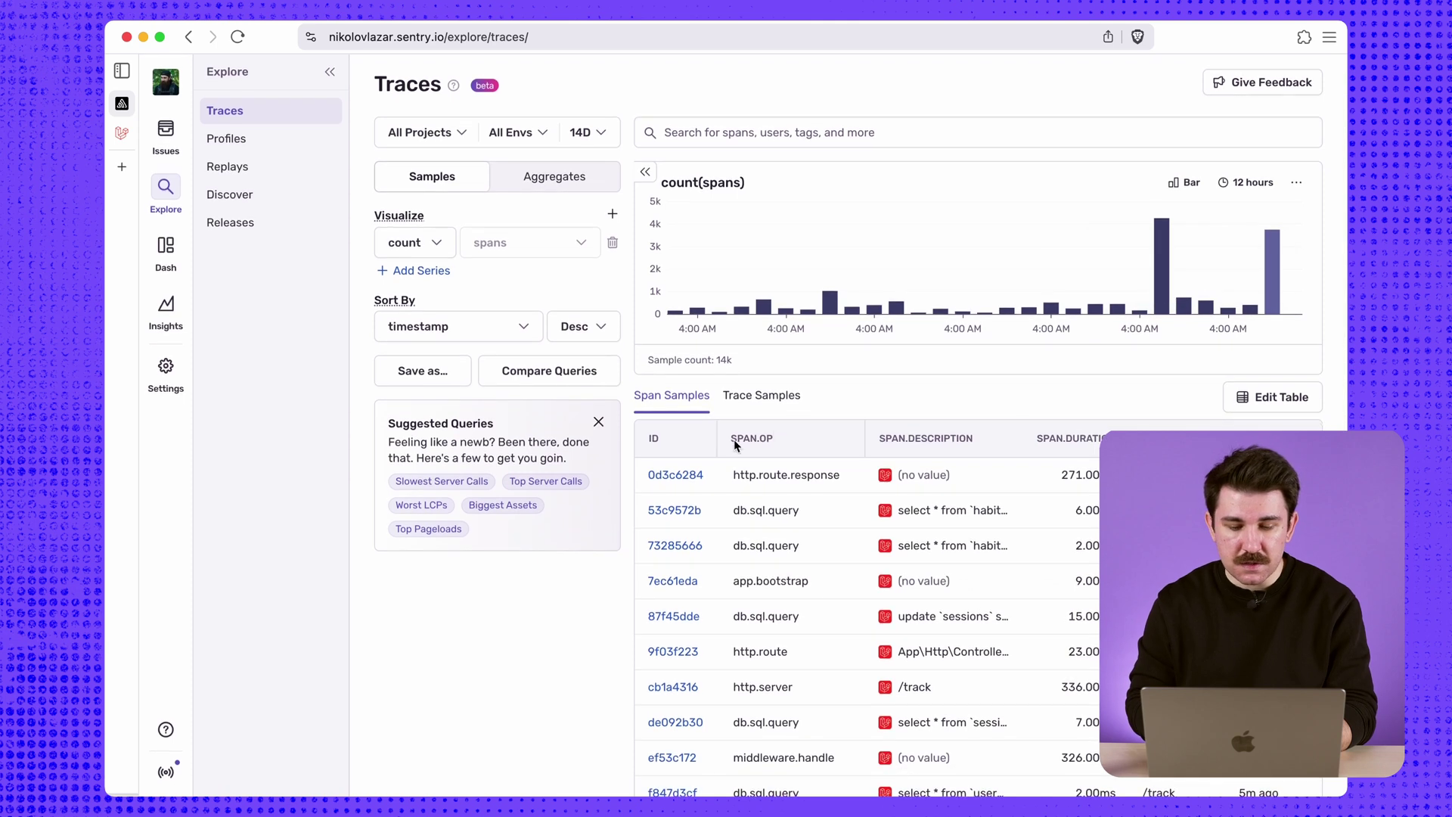
{"action": "scroll", "coordinate": [572, 727], "scroll_direction": "down", "scroll_amount": 10}
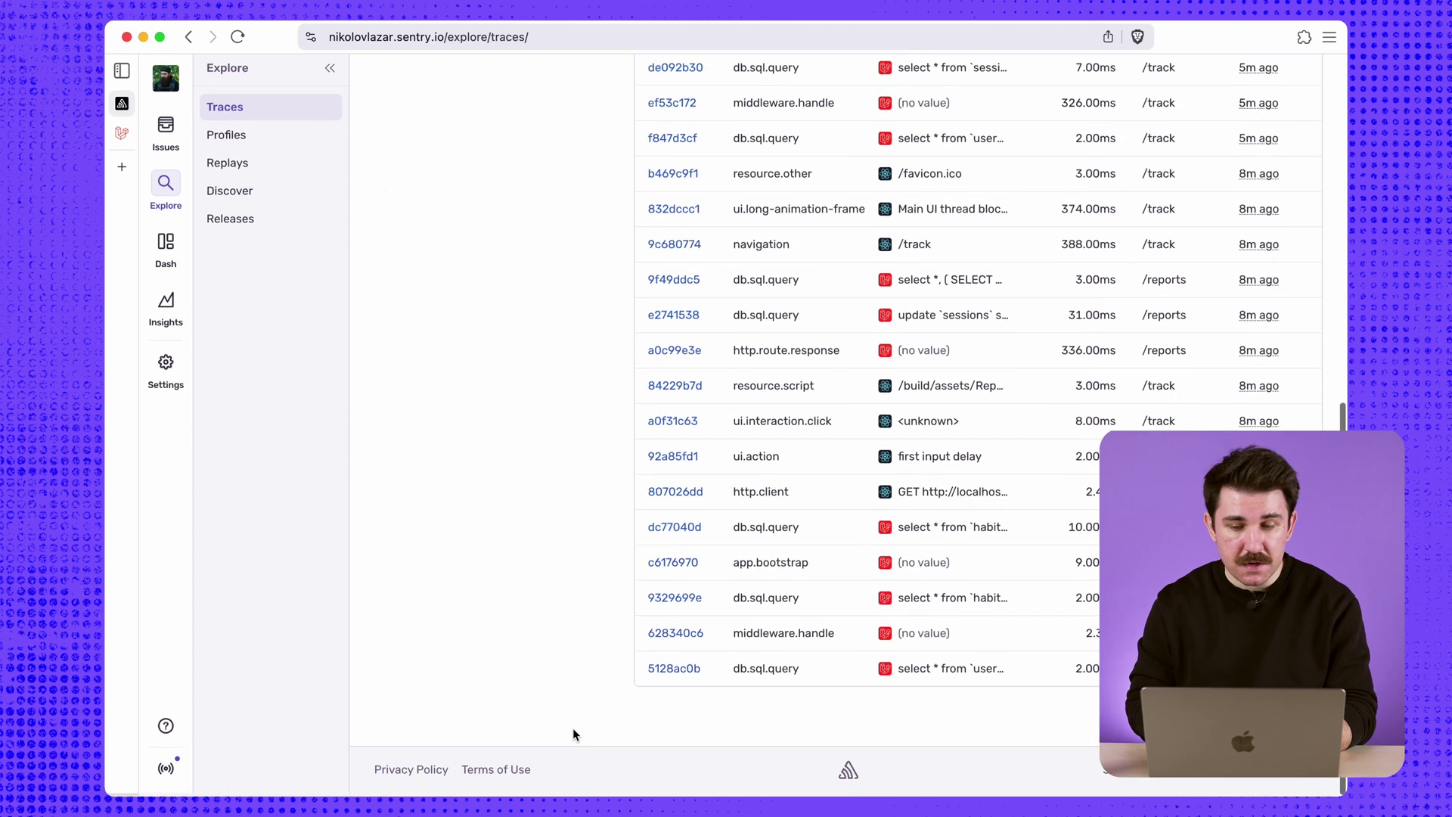
{"action": "scroll", "coordinate": [573, 734], "scroll_direction": "up", "scroll_amount": 10}
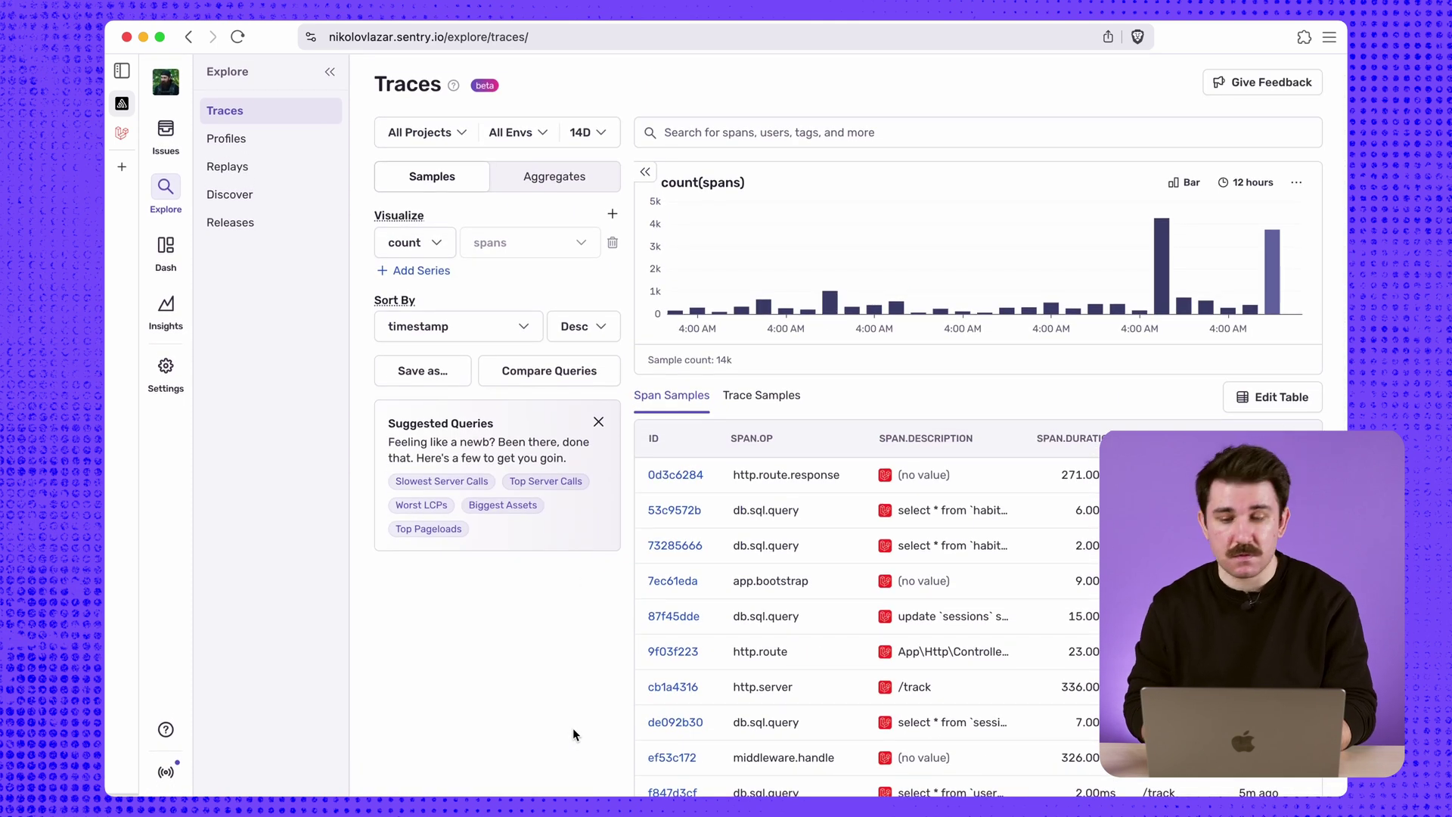
Filter spans to span.op db.sql.query in the laravel-slow-db project.
{"action": "left_click", "coordinate": [748, 132]}
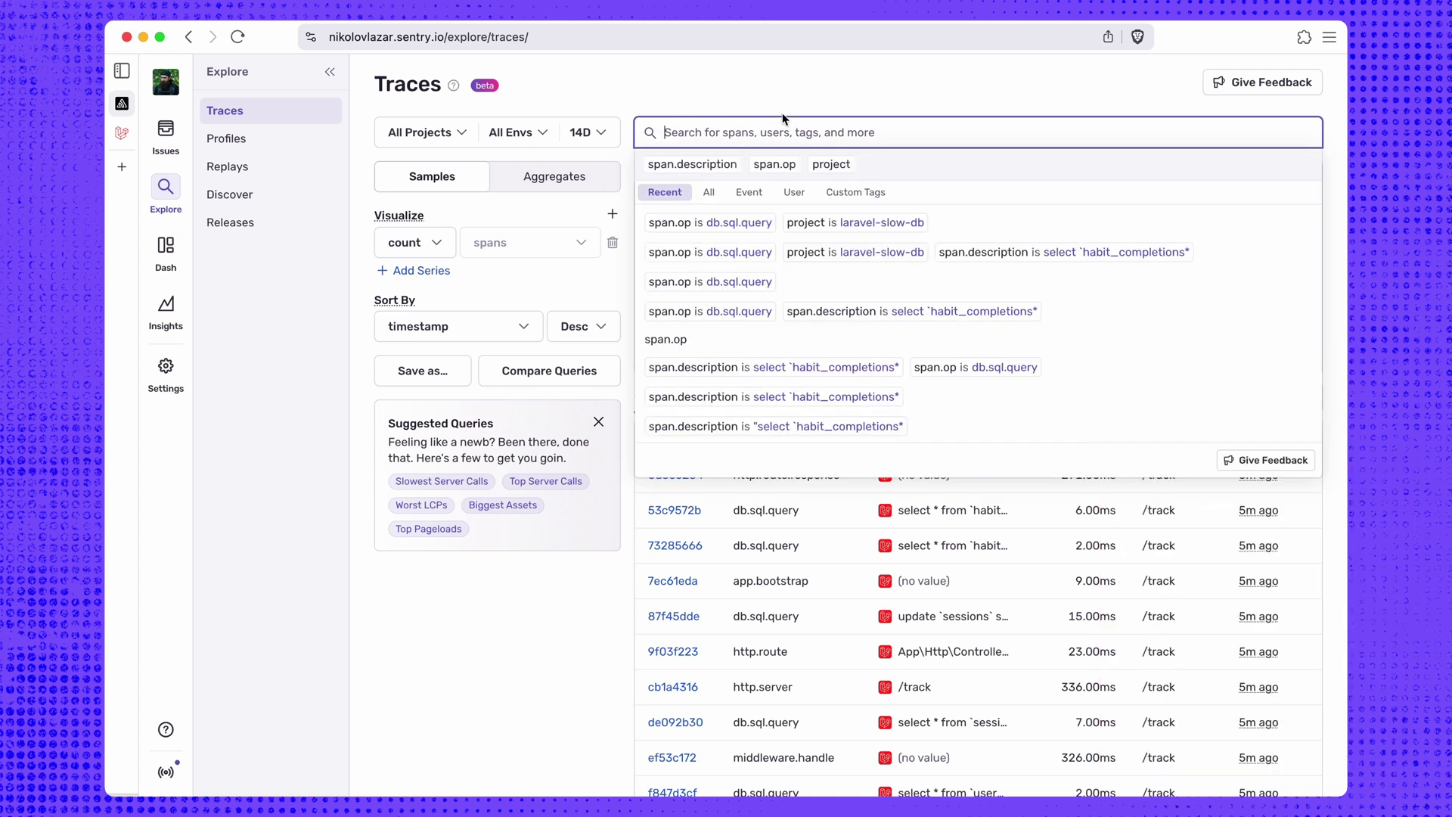
{"action": "type", "text": "span."}
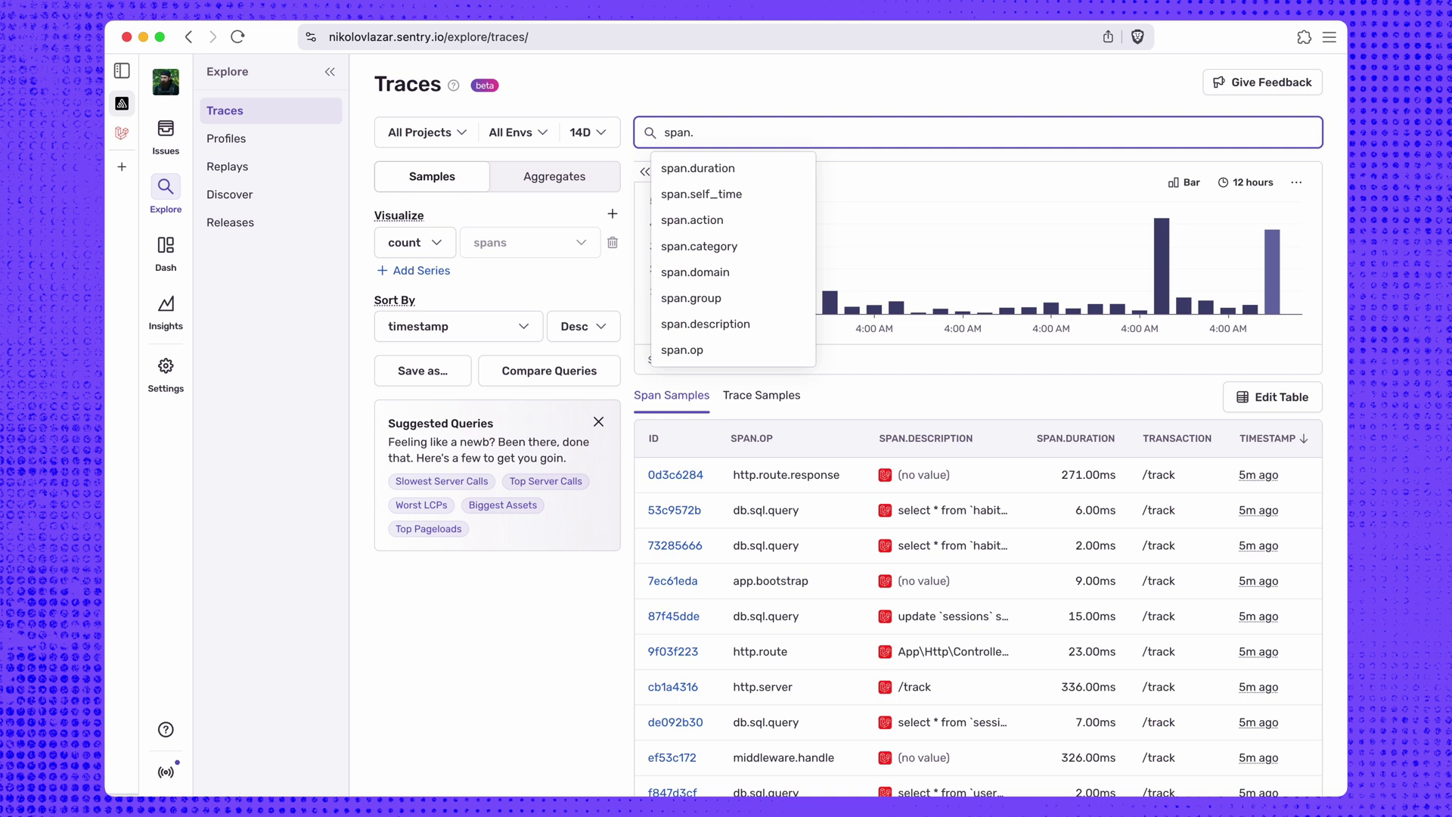
{"action": "type", "text": "op"}
{"action": "key", "text": "Return"}
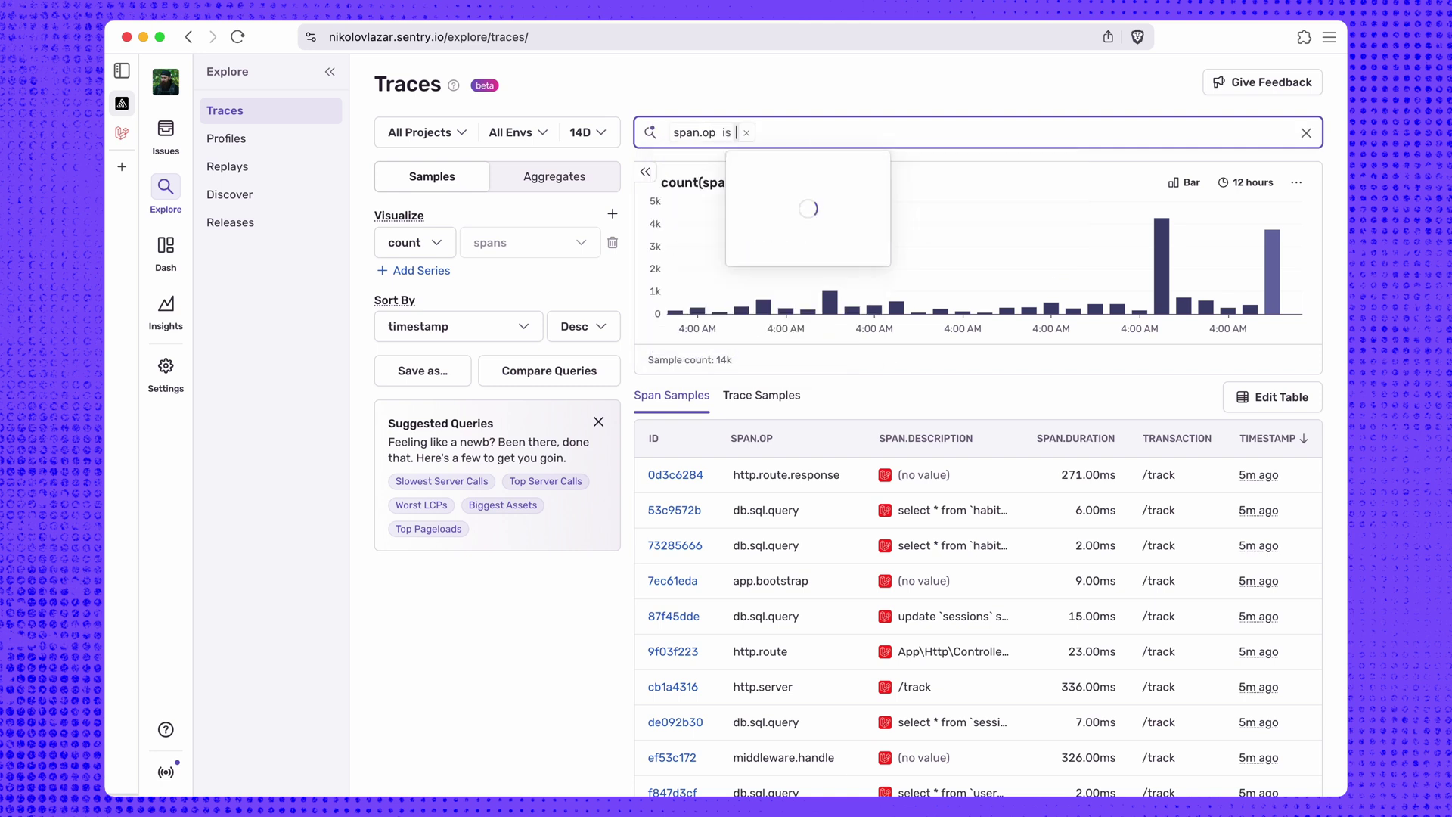
{"action": "type", "text": "db."}
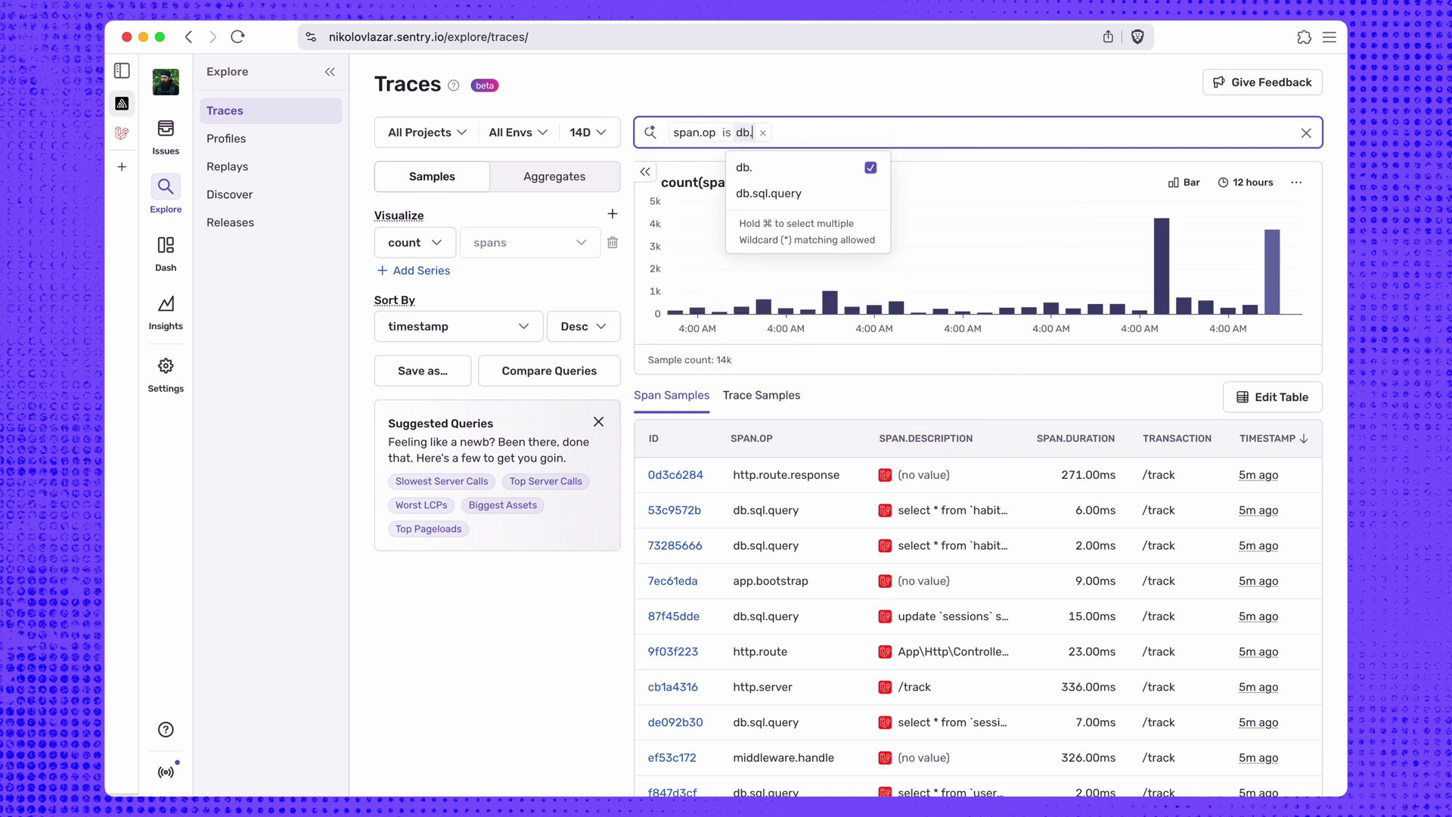
{"action": "left_click", "coordinate": [781, 191]}
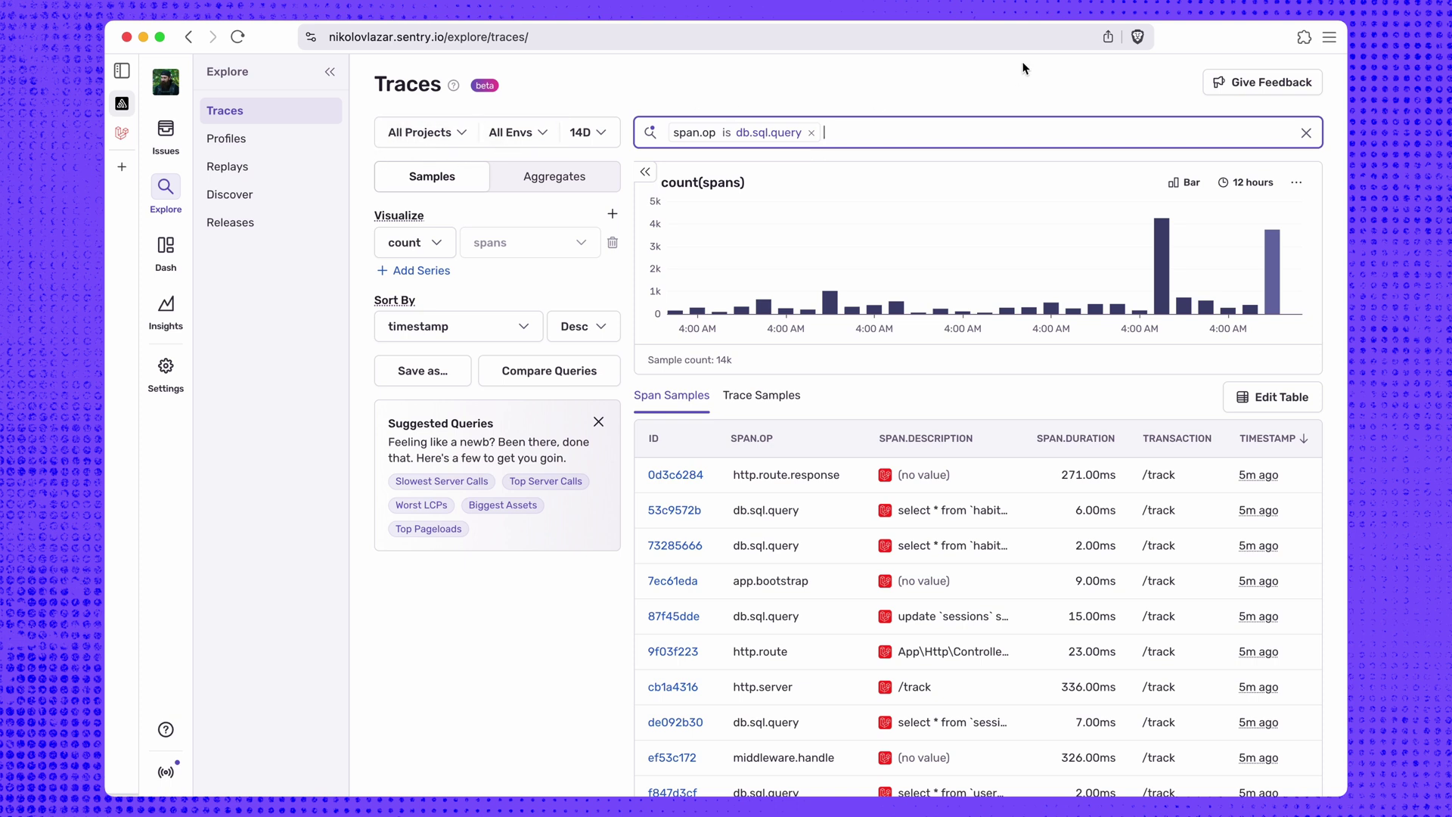
{"action": "type", "text": "project"}
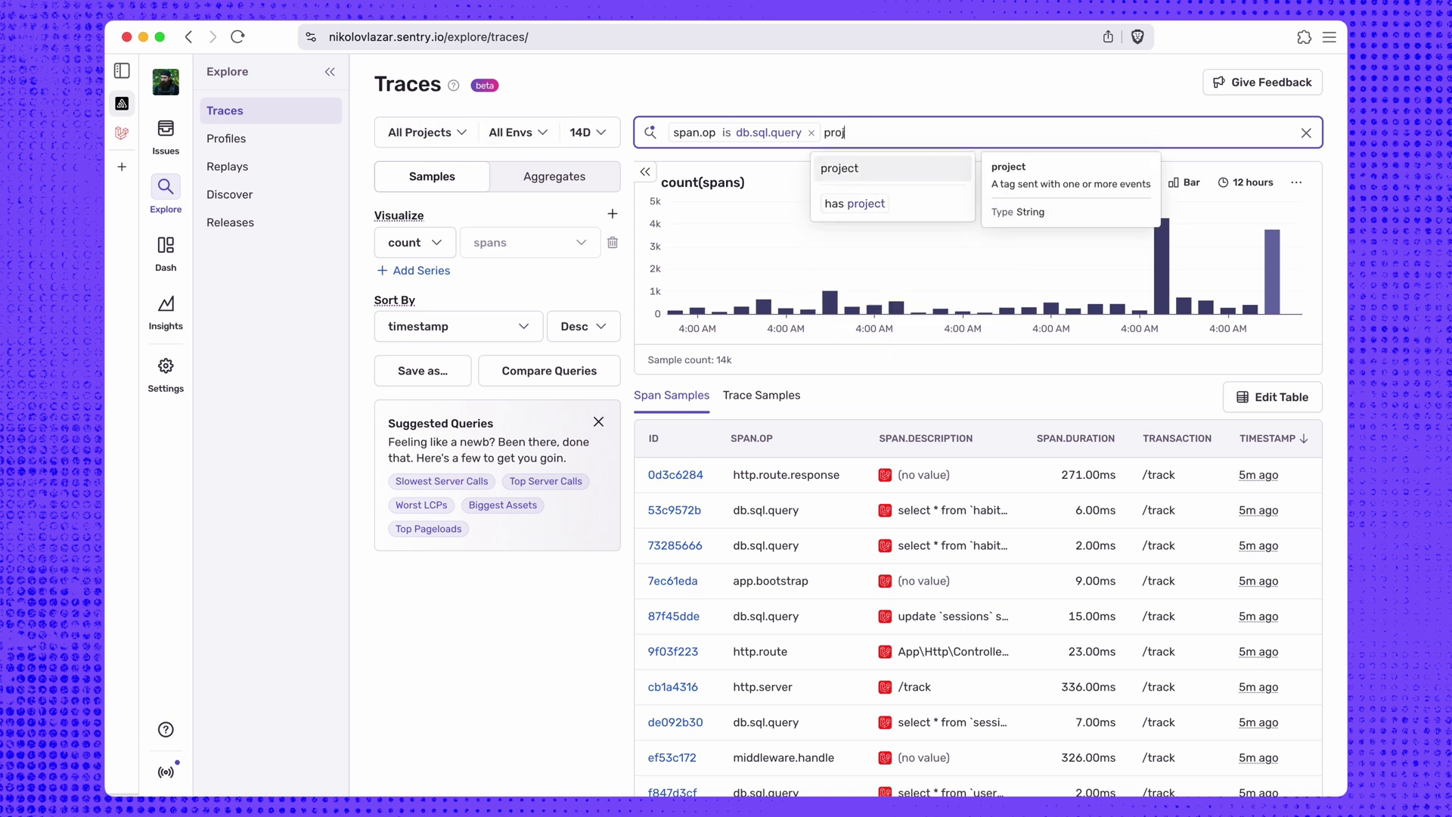
{"action": "key", "text": "Return"}
{"action": "type", "text": "larav"}
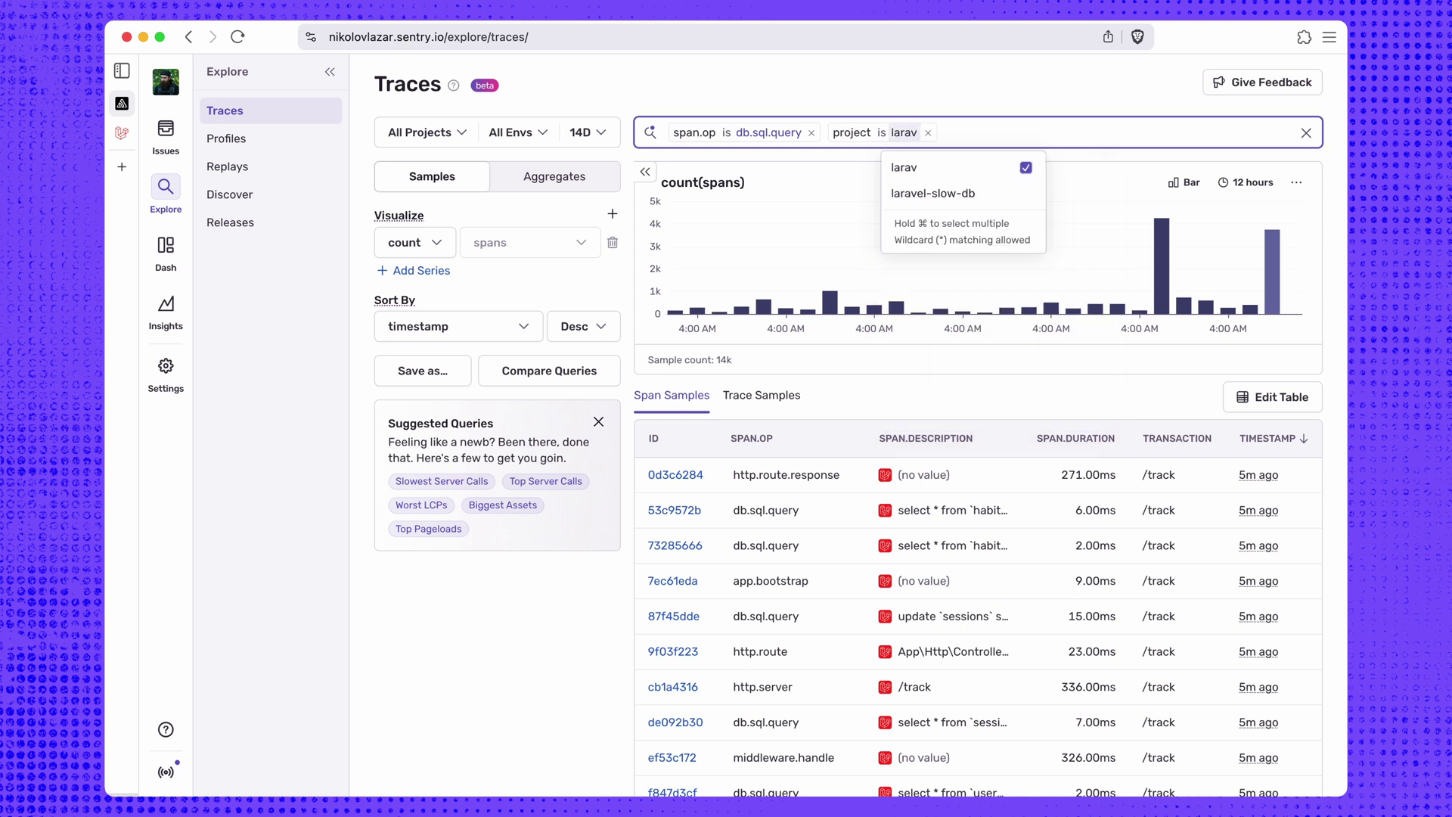
{"action": "left_click", "coordinate": [945, 193]}
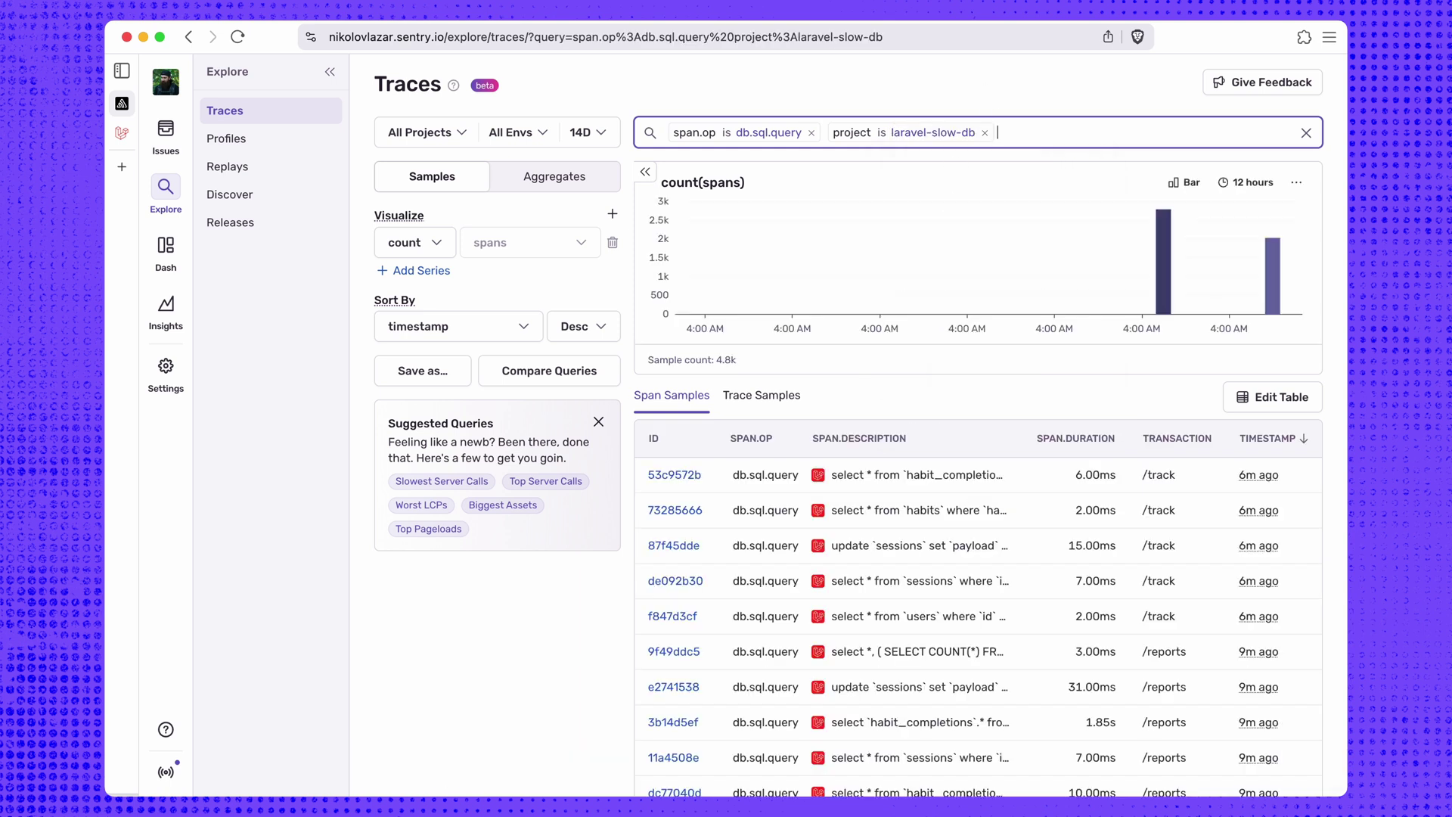
{"action": "scroll", "coordinate": [628, 709], "scroll_direction": "down", "scroll_amount": 3}
{"action": "scroll", "coordinate": [629, 709], "scroll_direction": "down", "scroll_amount": 3}
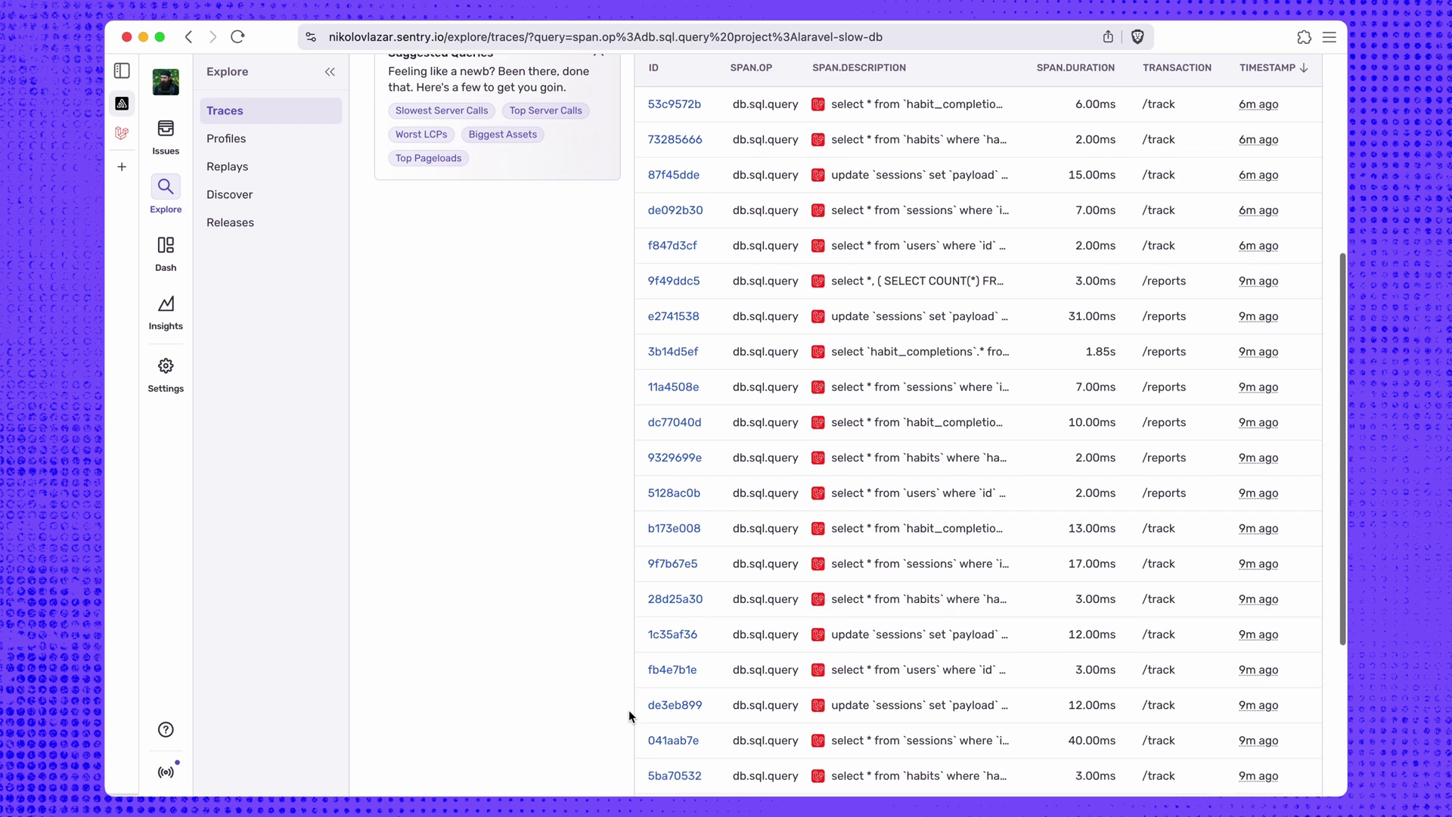
{"action": "scroll", "coordinate": [629, 709], "scroll_direction": "up", "scroll_amount": 4}
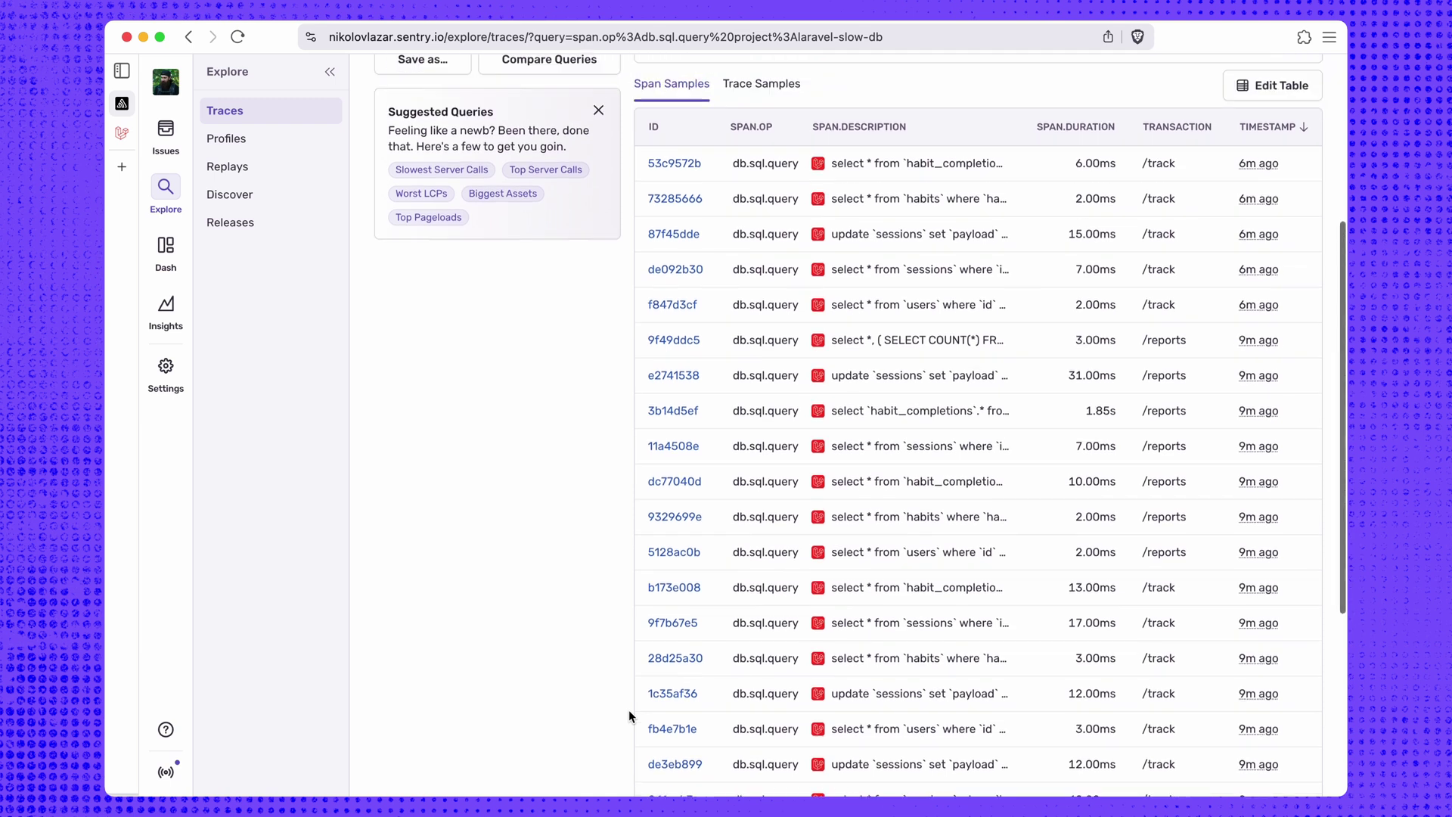
{"action": "scroll", "coordinate": [629, 709], "scroll_direction": "up", "scroll_amount": 4}
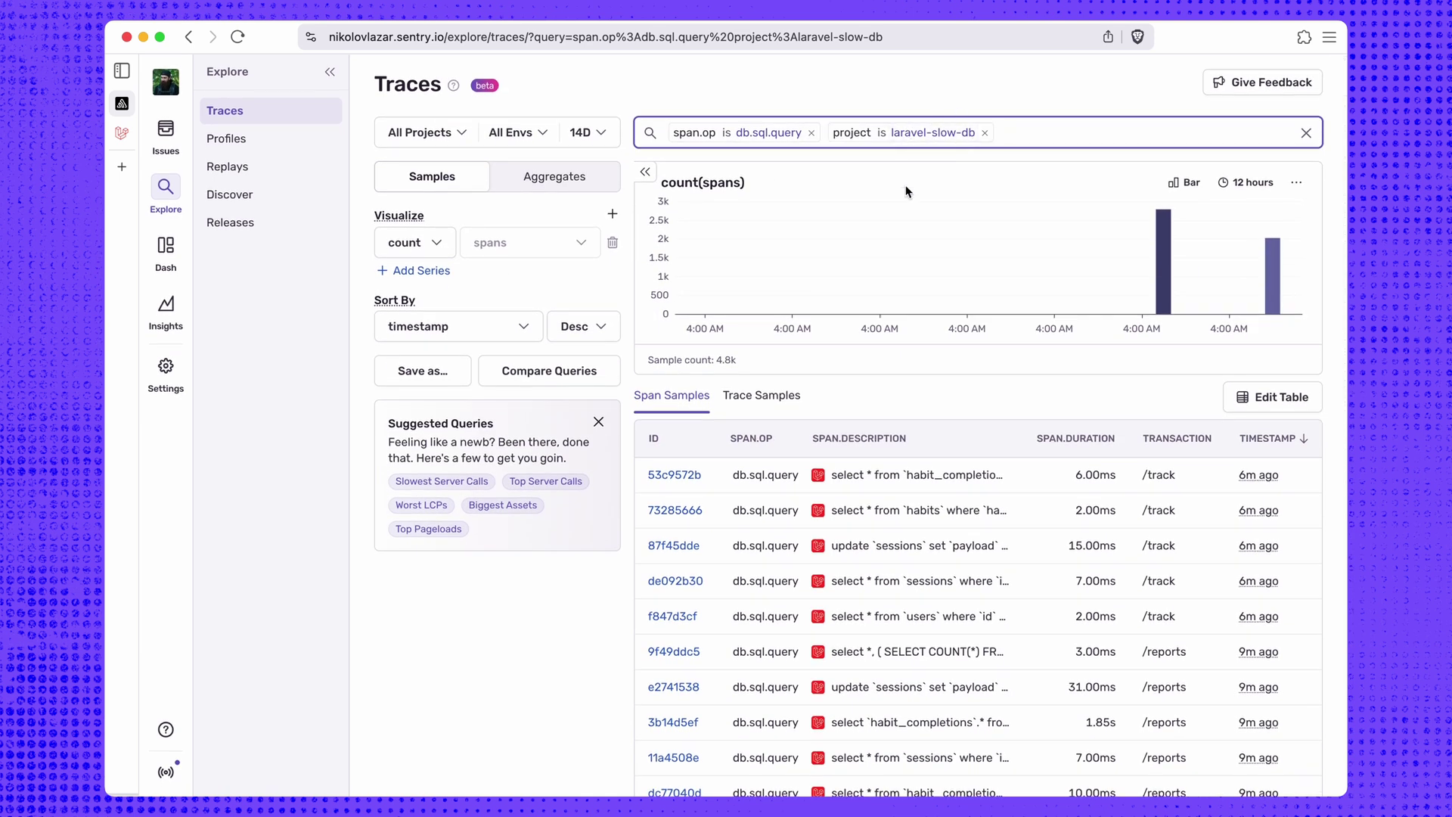
{"action": "scroll", "coordinate": [655, 677], "scroll_direction": "down", "scroll_amount": 4}
{"action": "scroll", "coordinate": [654, 678], "scroll_direction": "down", "scroll_amount": 4}
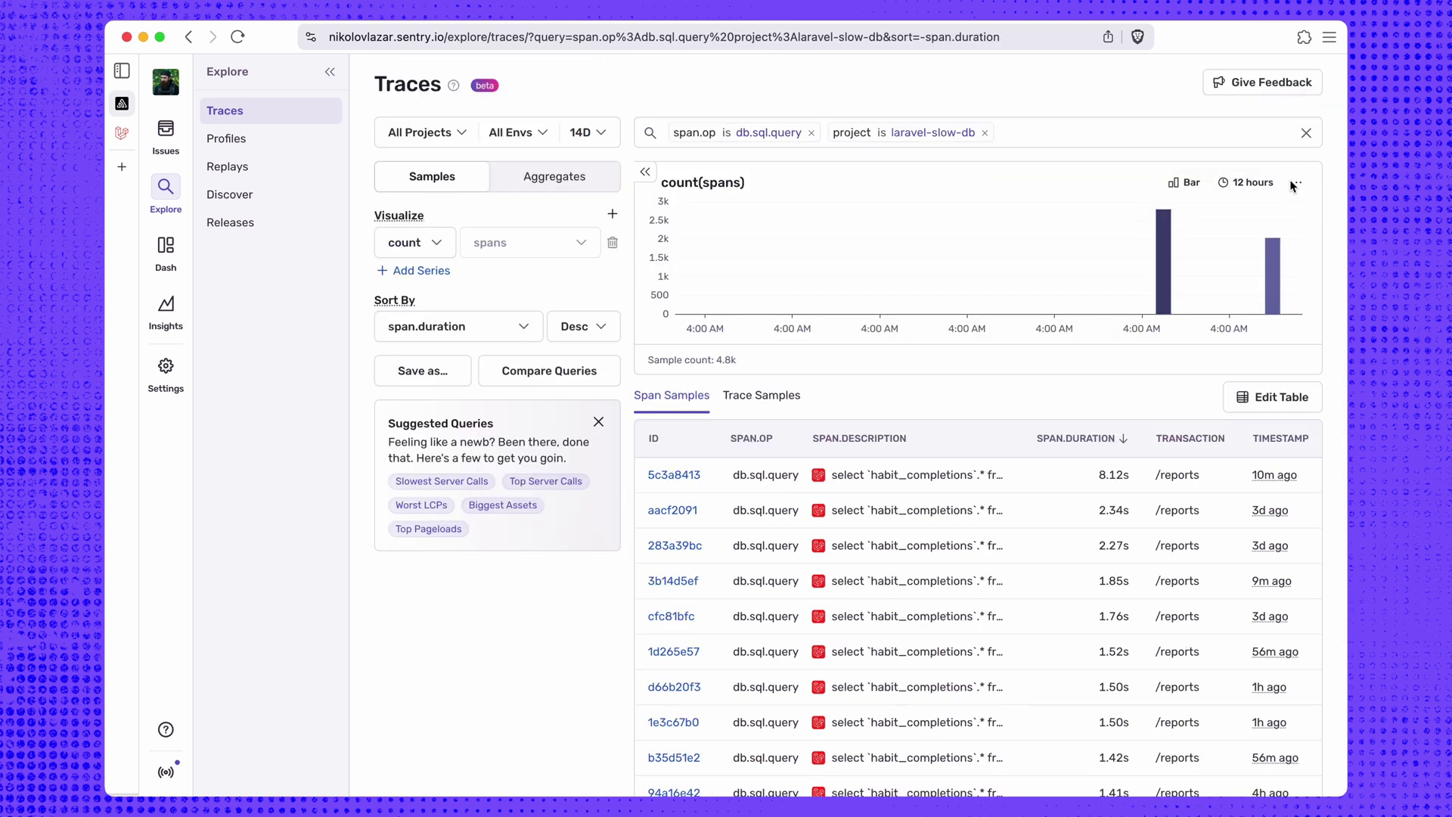
Chart p95(span.duration) for the last 24 hours.
{"action": "left_click", "coordinate": [408, 245]}
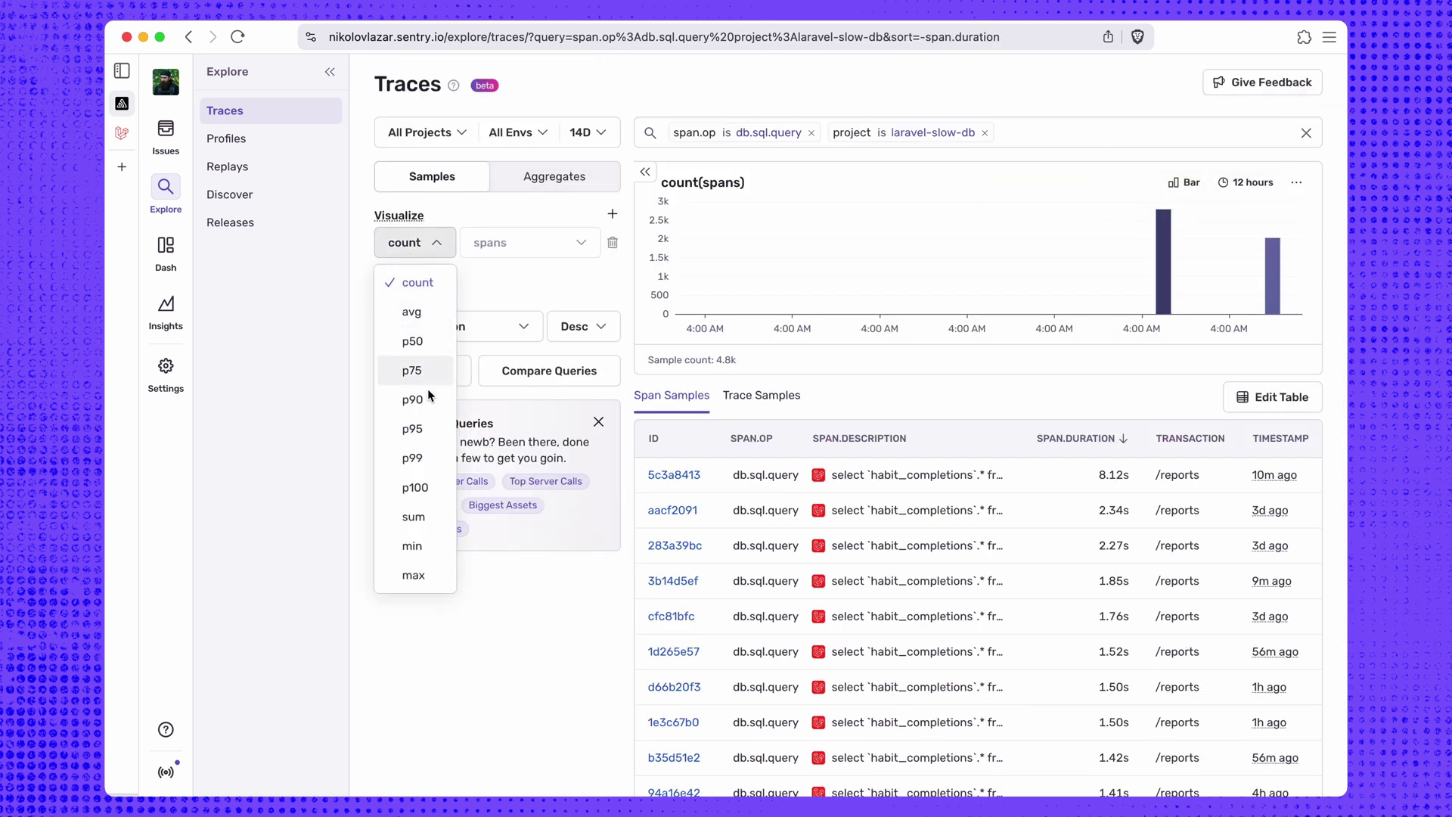
{"action": "left_click", "coordinate": [413, 431]}
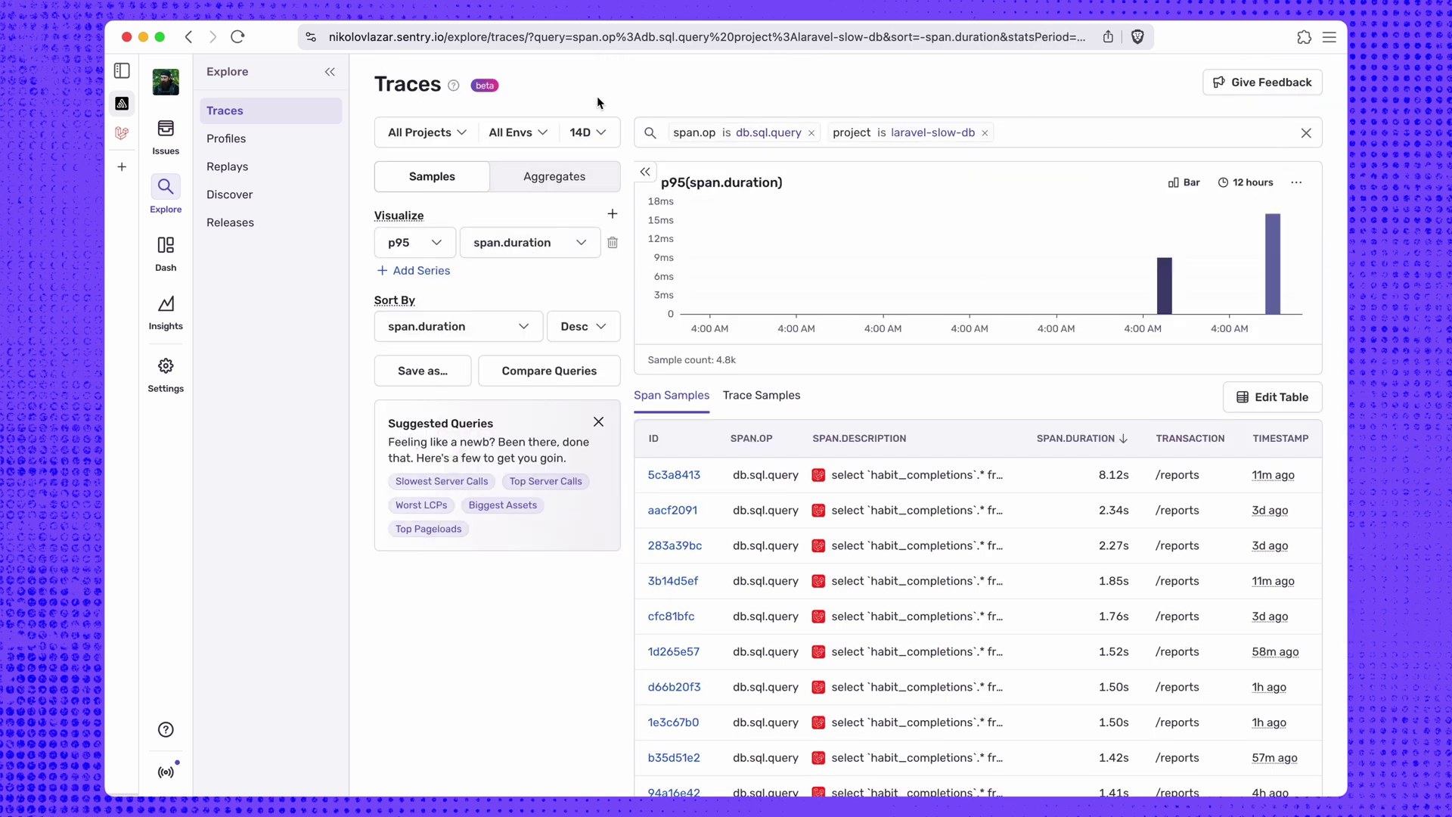
{"action": "left_click", "coordinate": [584, 133]}
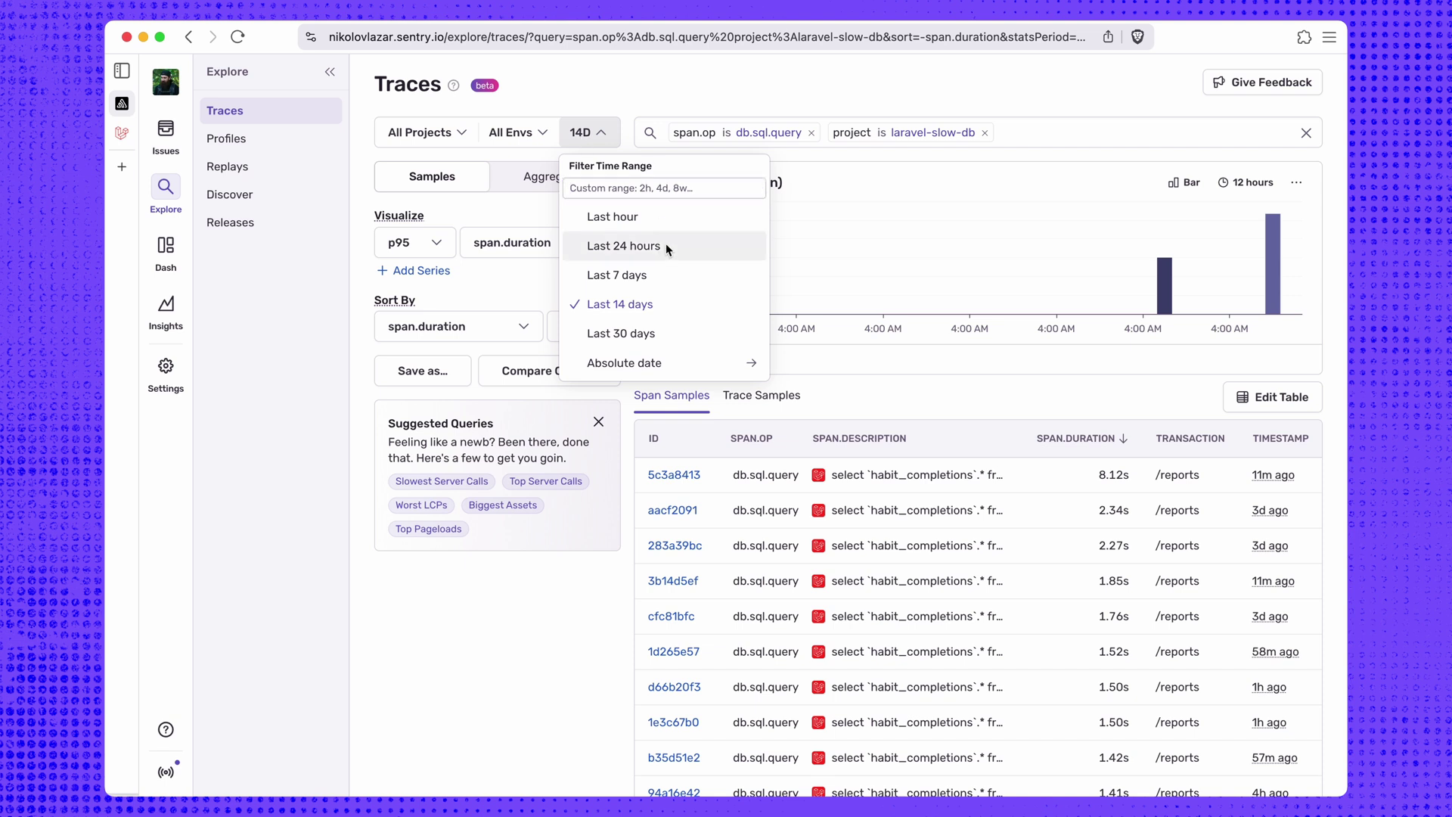
{"action": "left_click", "coordinate": [623, 245]}
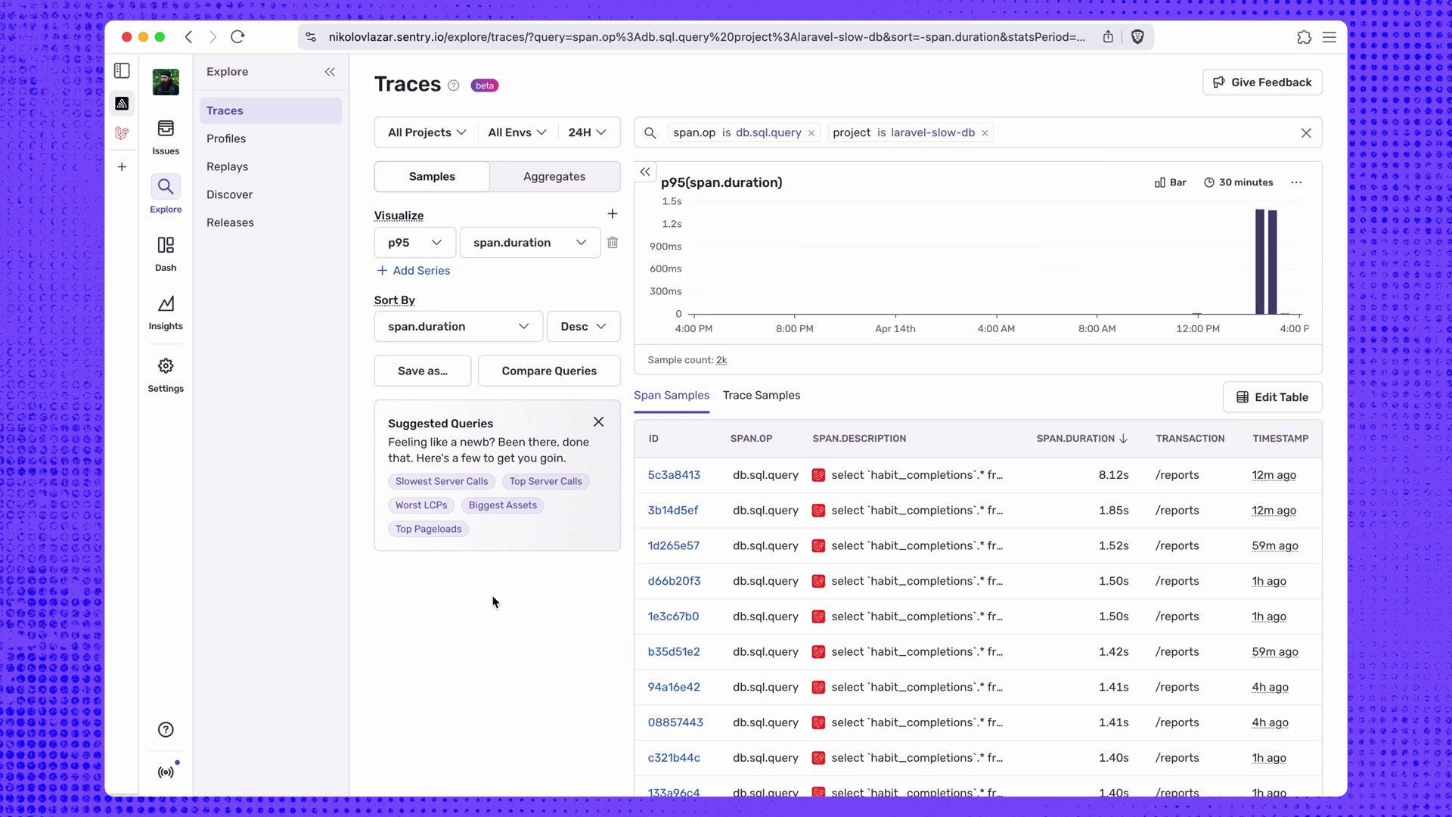
{"action": "left_click", "coordinate": [414, 370]}
{"action": "mouse_move", "coordinate": [420, 412]}
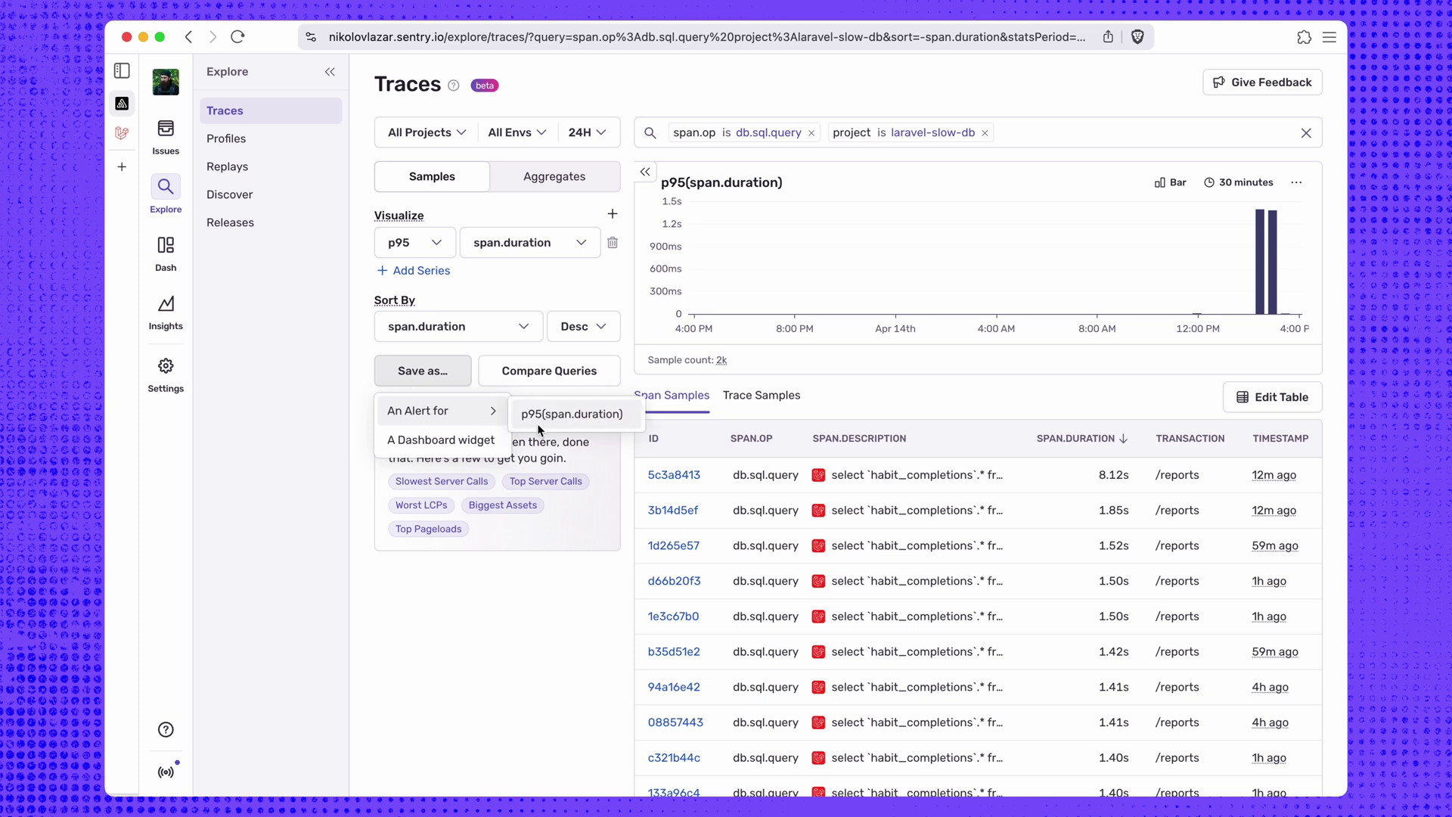
Start an alert on p95(span.duration), opening the prefilled New Alert Rule form.
{"action": "left_click", "coordinate": [564, 414]}
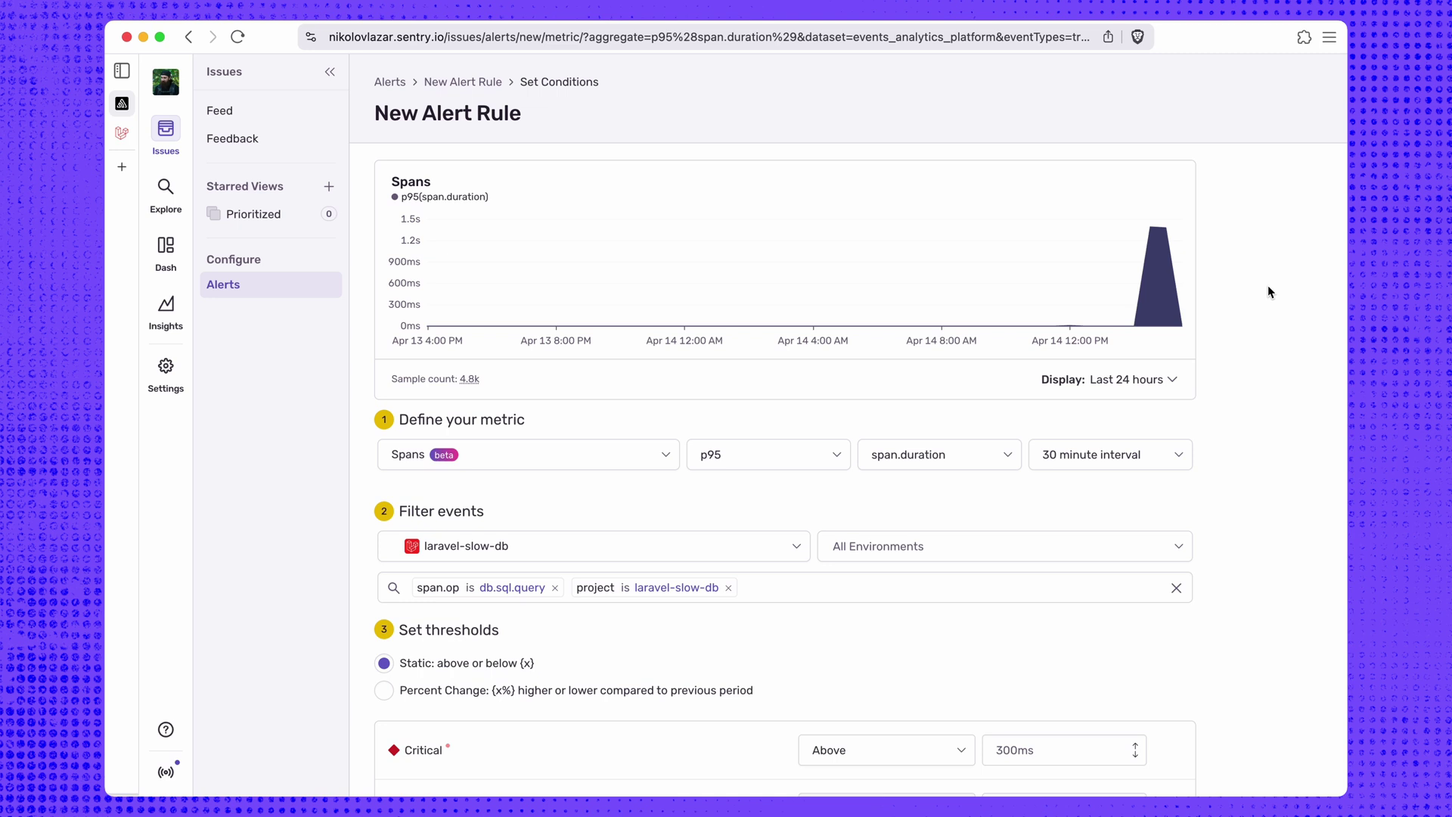
{"action": "scroll", "coordinate": [1267, 286], "scroll_direction": "down", "scroll_amount": 3}
{"action": "scroll", "coordinate": [1261, 376], "scroll_direction": "up", "scroll_amount": 1}
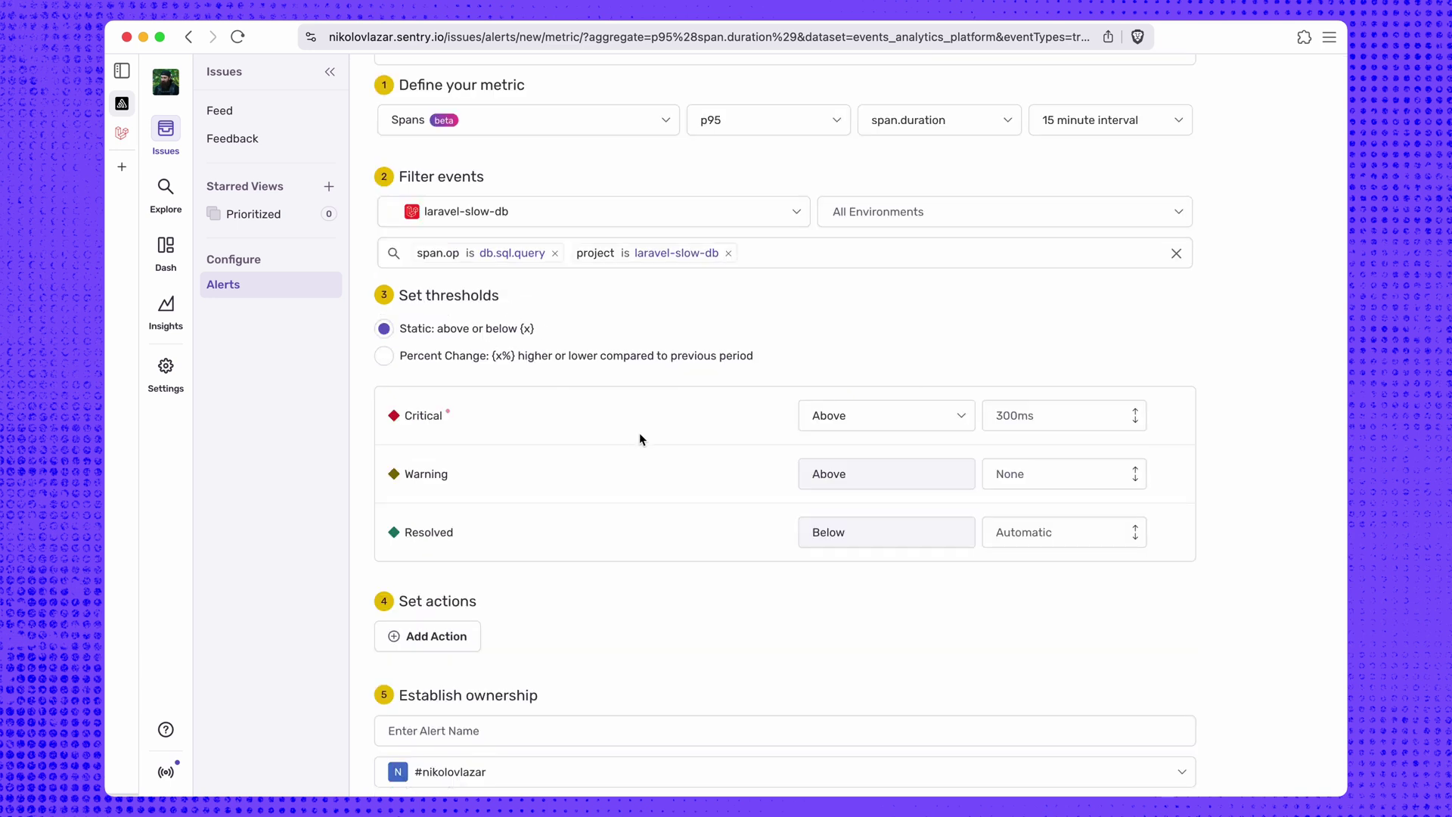
Enter 1000 as the Critical threshold and change Warning from 500 to 750.
{"action": "left_click", "coordinate": [1050, 412]}
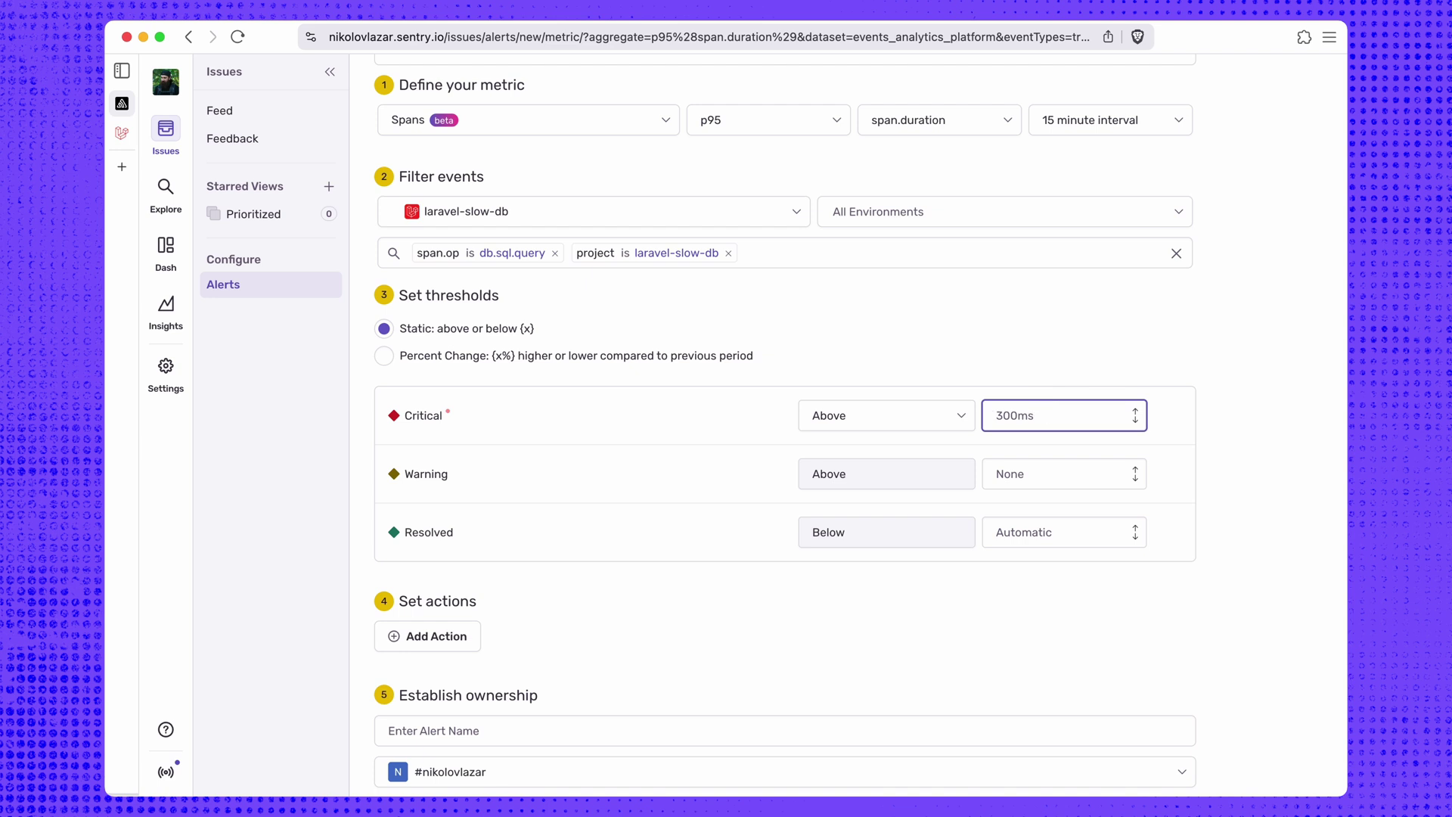
{"action": "type", "text": "1000"}
{"action": "left_click", "coordinate": [1220, 487]}
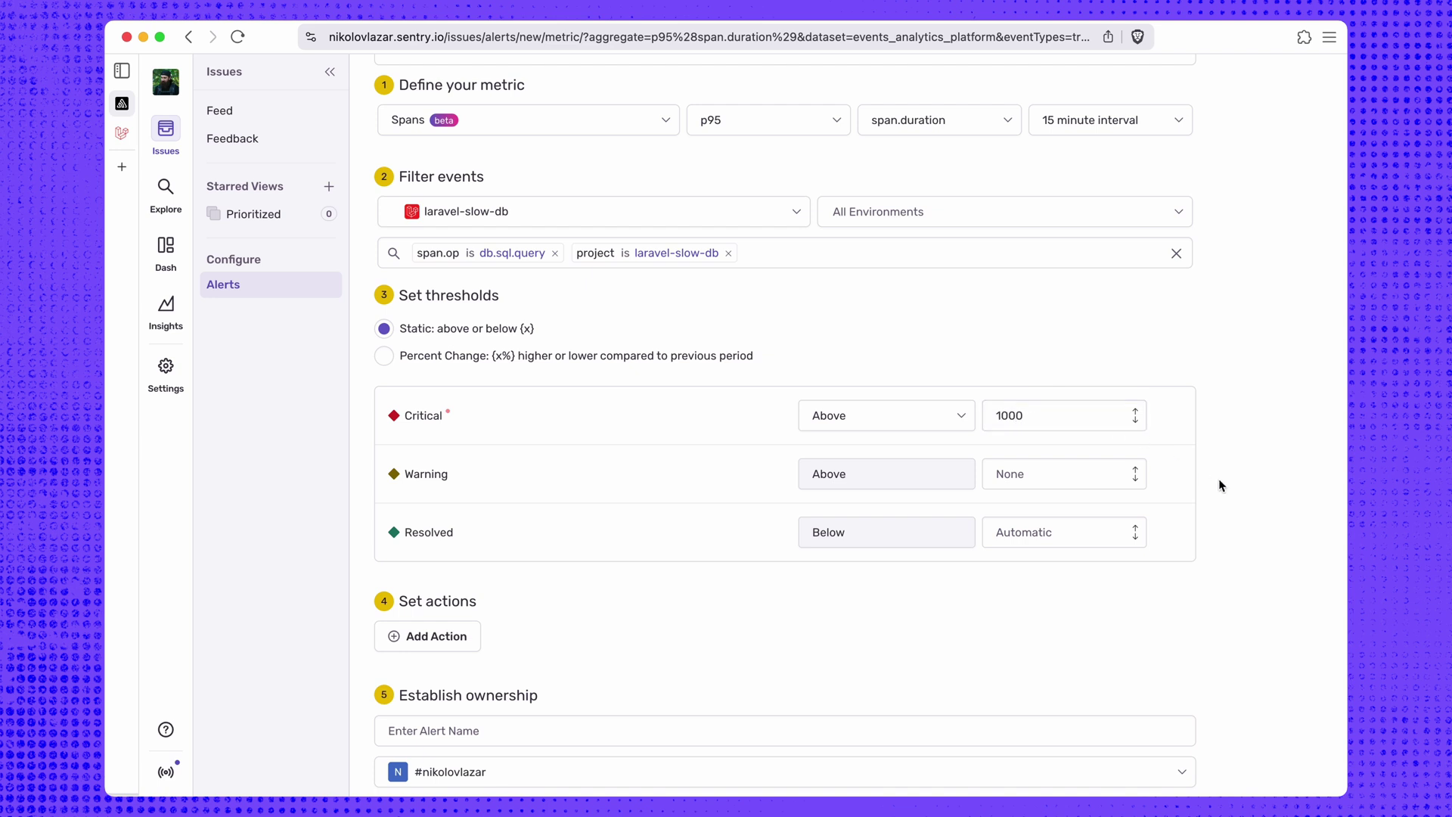
{"action": "left_click", "coordinate": [1016, 478]}
{"action": "type", "text": "500"}
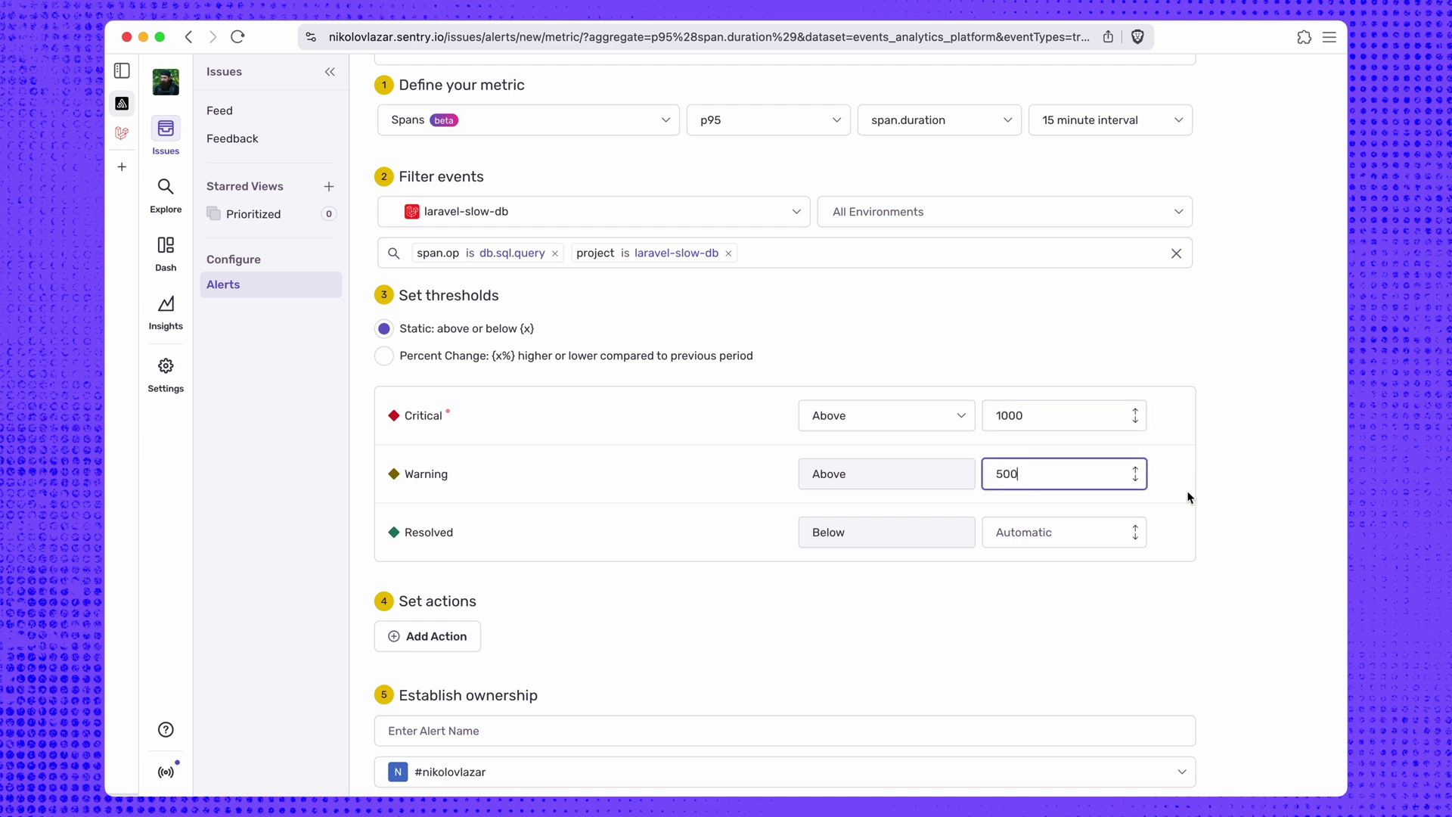
{"action": "left_click", "coordinate": [1265, 492]}
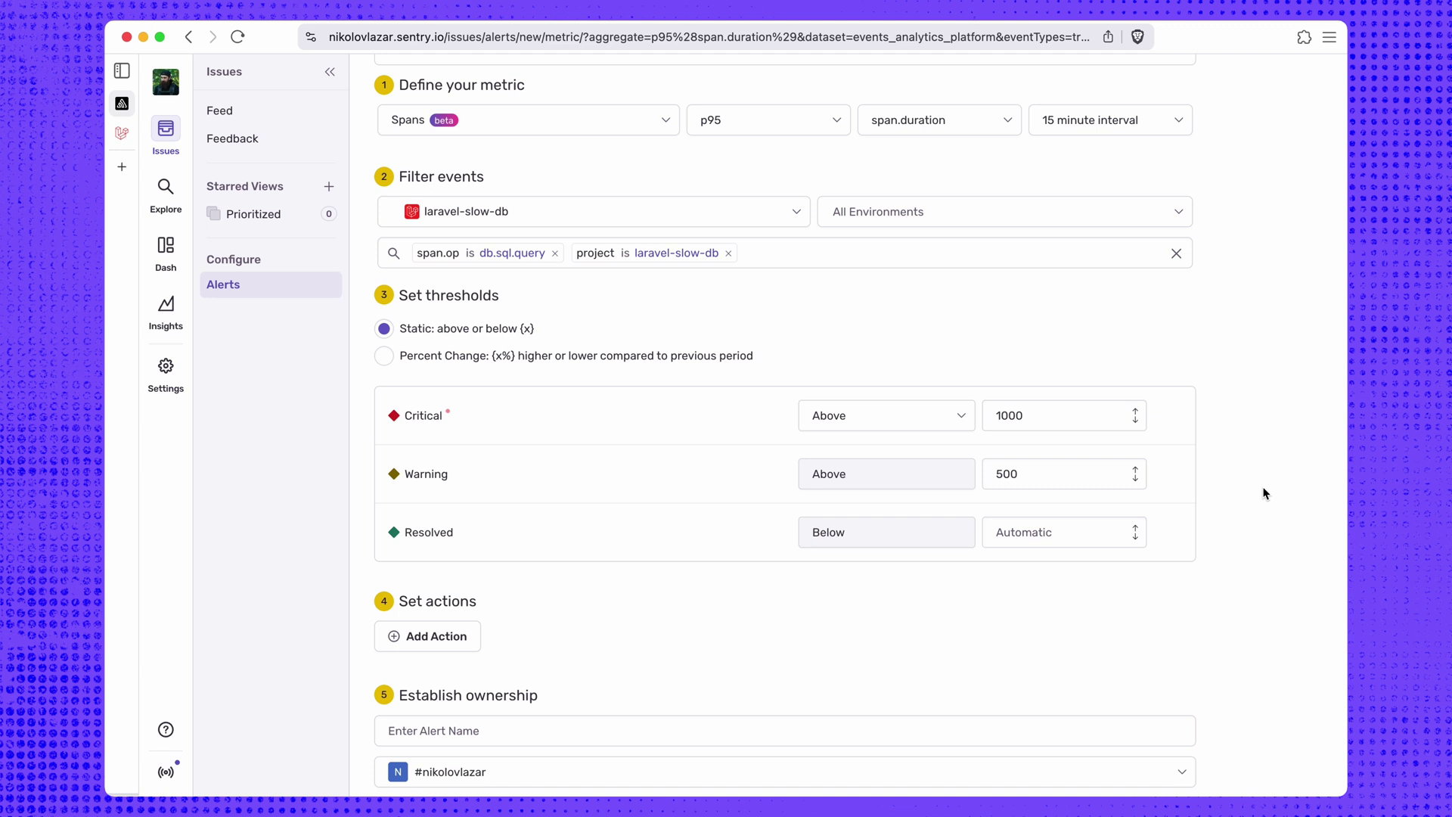
{"action": "scroll", "coordinate": [1247, 483], "scroll_direction": "up", "scroll_amount": 5}
{"action": "scroll", "coordinate": [1247, 482], "scroll_direction": "down", "scroll_amount": 1}
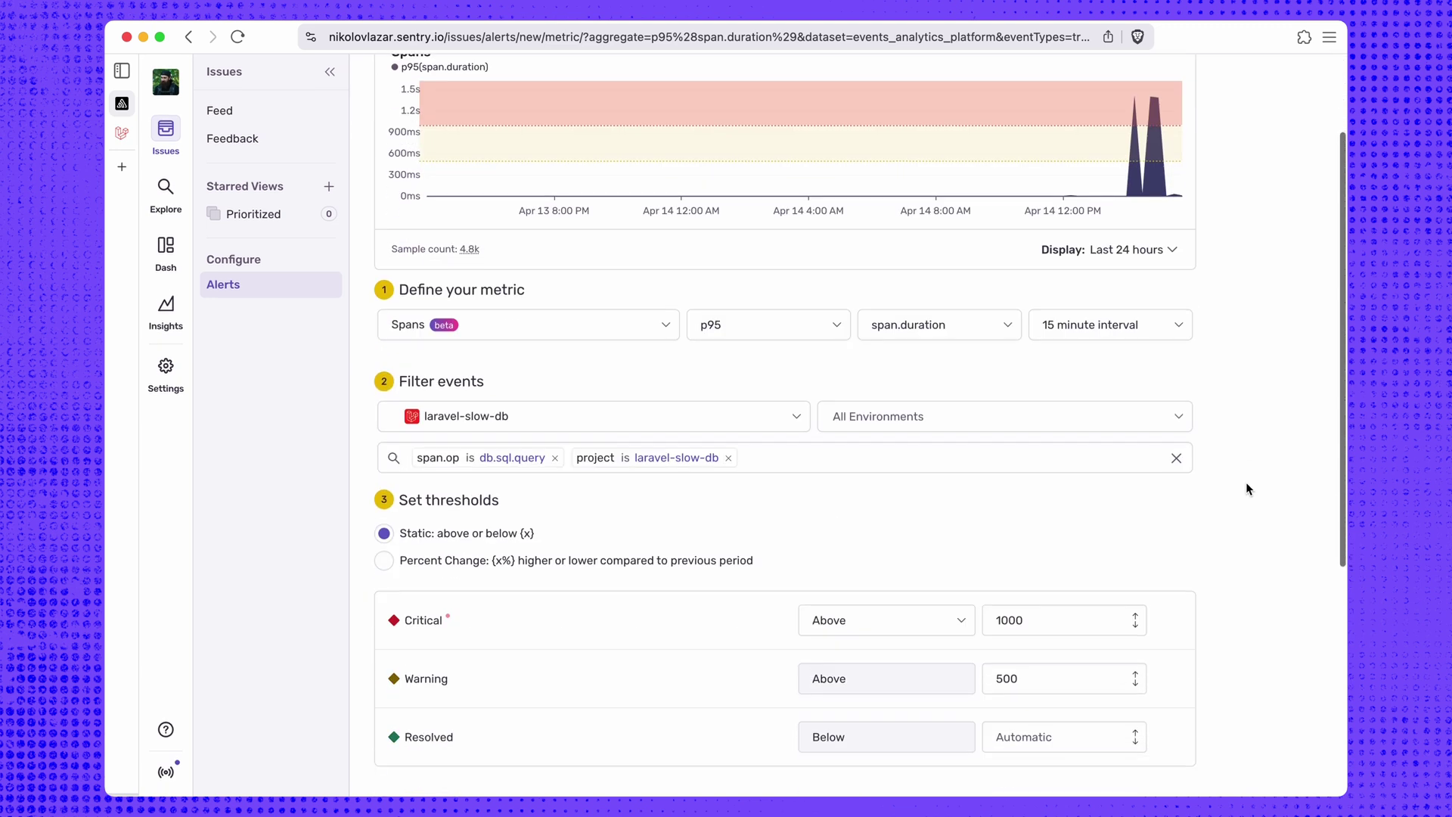
{"action": "scroll", "coordinate": [1246, 483], "scroll_direction": "up", "scroll_amount": 1}
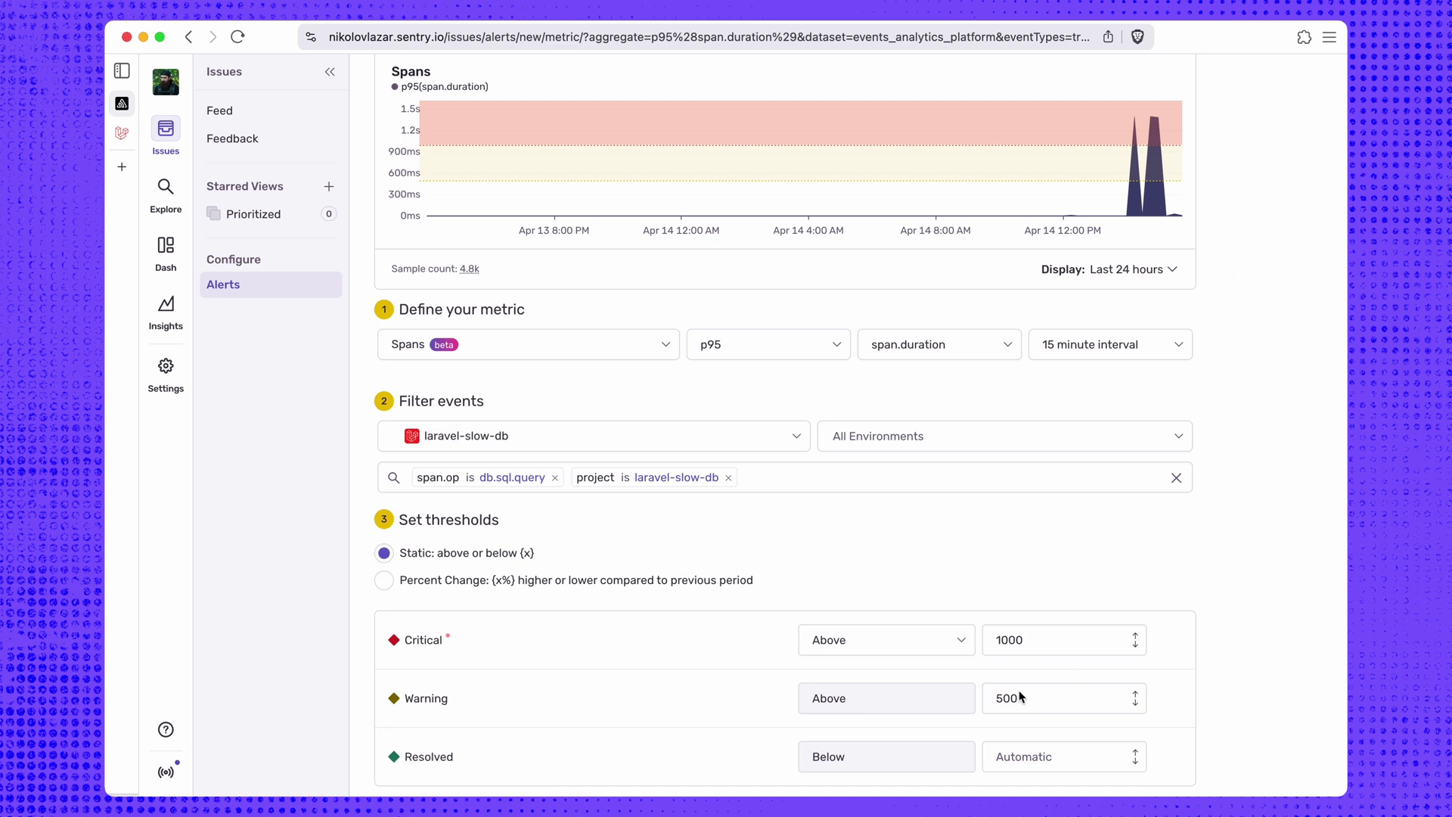
{"action": "left_click_drag", "start_coordinate": [1035, 698], "coordinate": [990, 699]}
{"action": "type", "text": "750"}
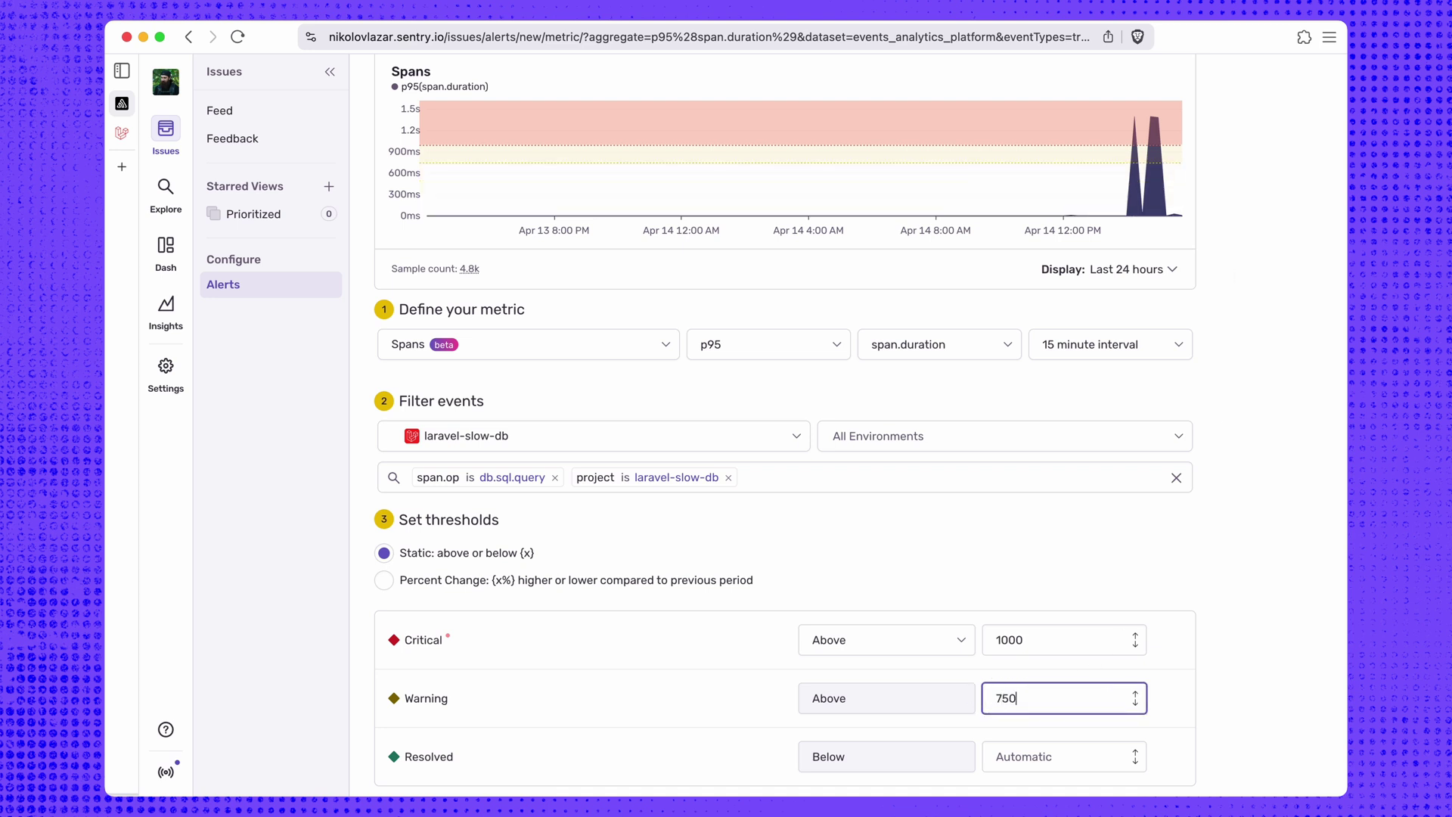
{"action": "left_click", "coordinate": [1311, 317]}
{"action": "mouse_move", "coordinate": [932, 168]}
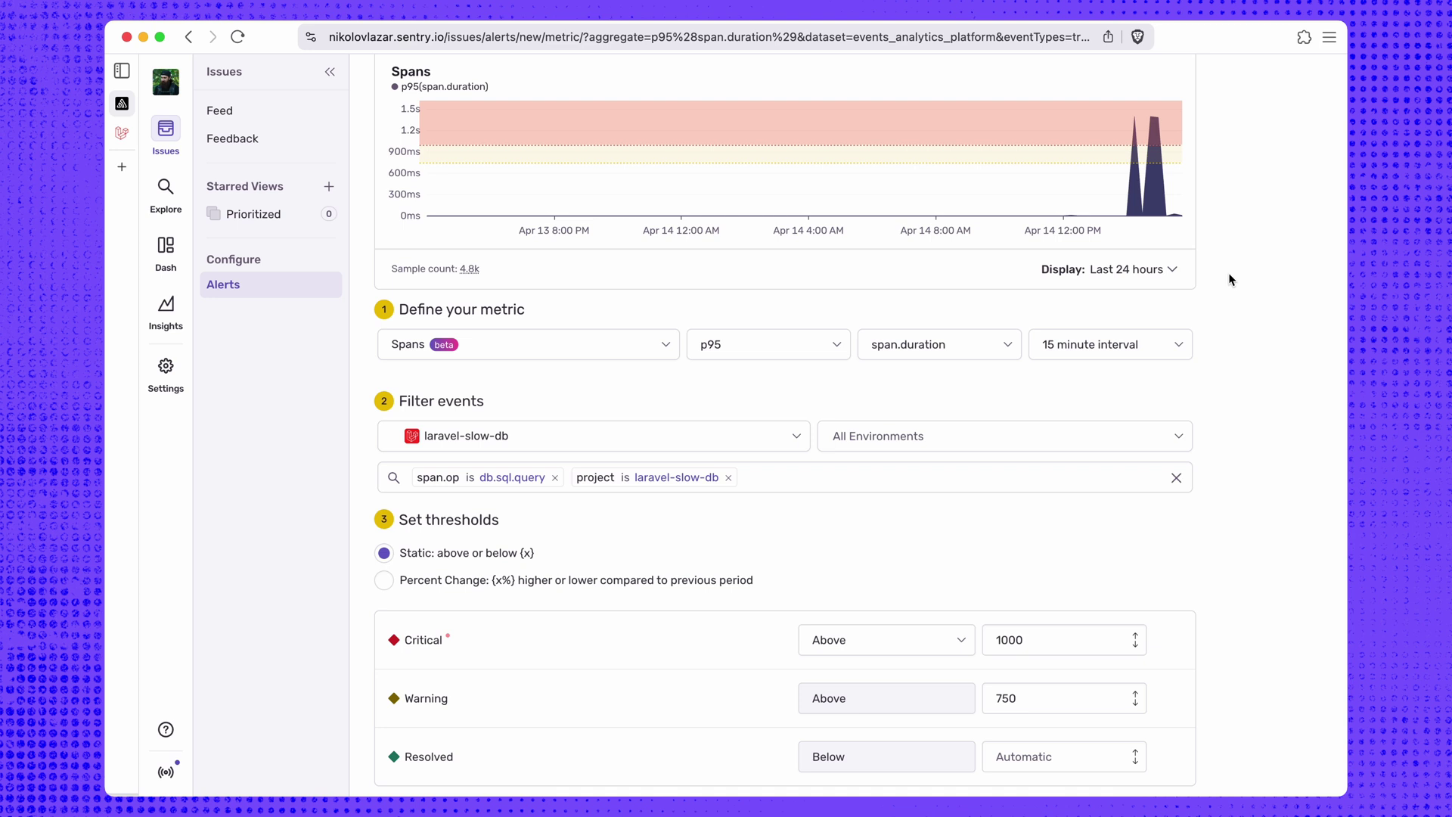
{"action": "scroll", "coordinate": [1231, 280], "scroll_direction": "down", "scroll_amount": 5}
{"action": "scroll", "coordinate": [1228, 272], "scroll_direction": "down", "scroll_amount": 5}
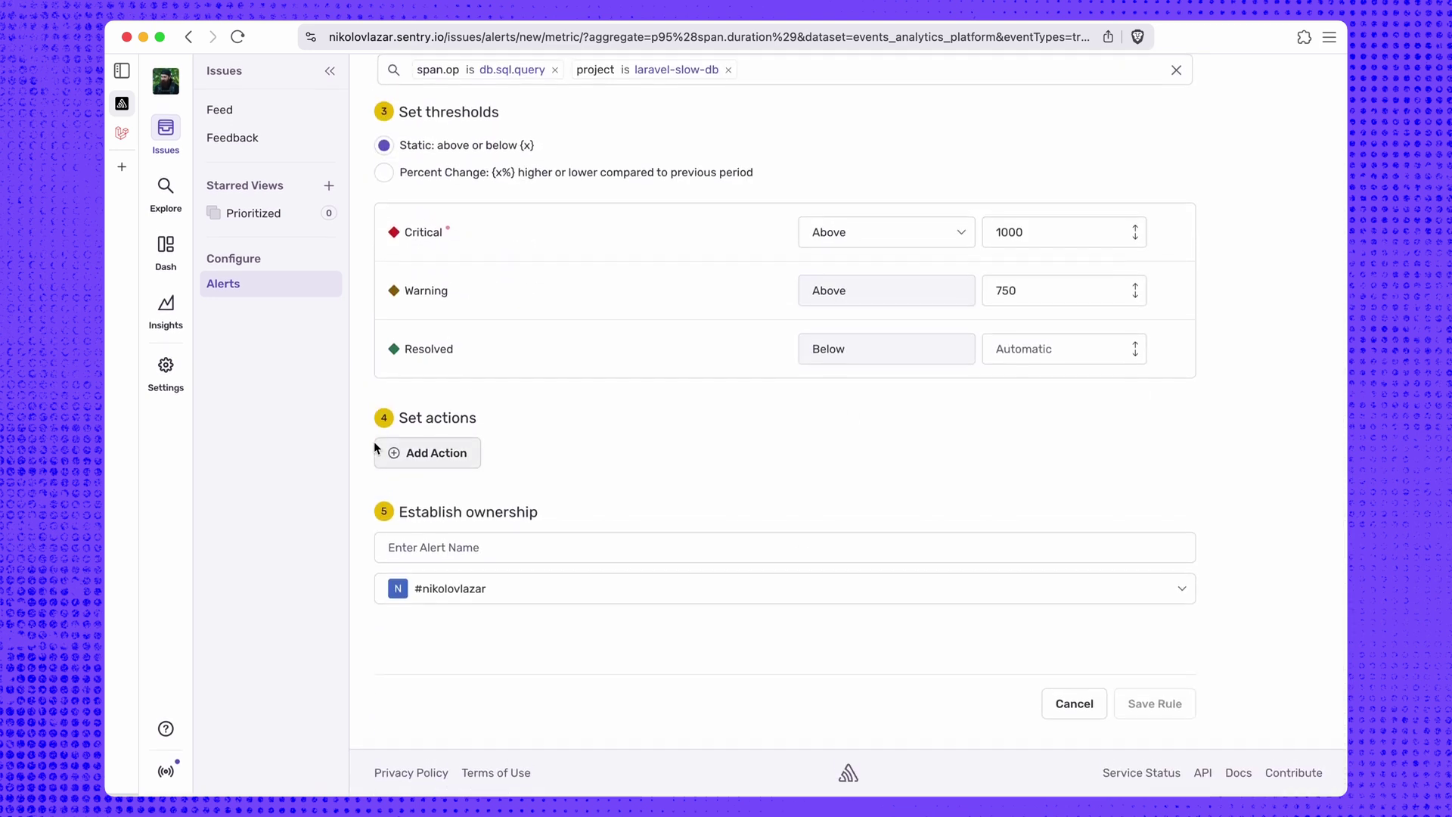
{"action": "left_click", "coordinate": [427, 452]}
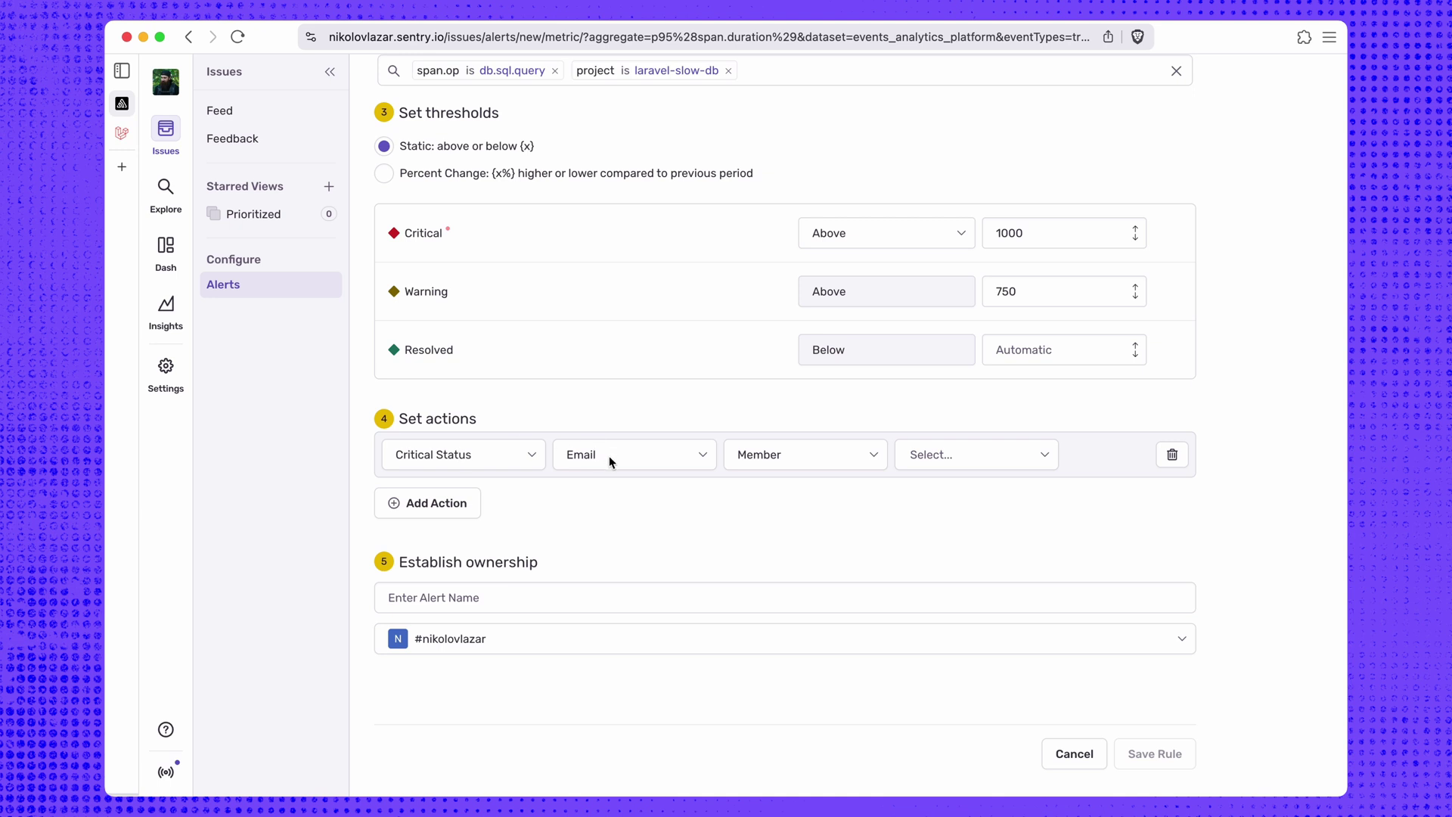
{"action": "left_click", "coordinate": [977, 454]}
{"action": "left_click", "coordinate": [972, 494]}
{"action": "left_click", "coordinate": [434, 503]}
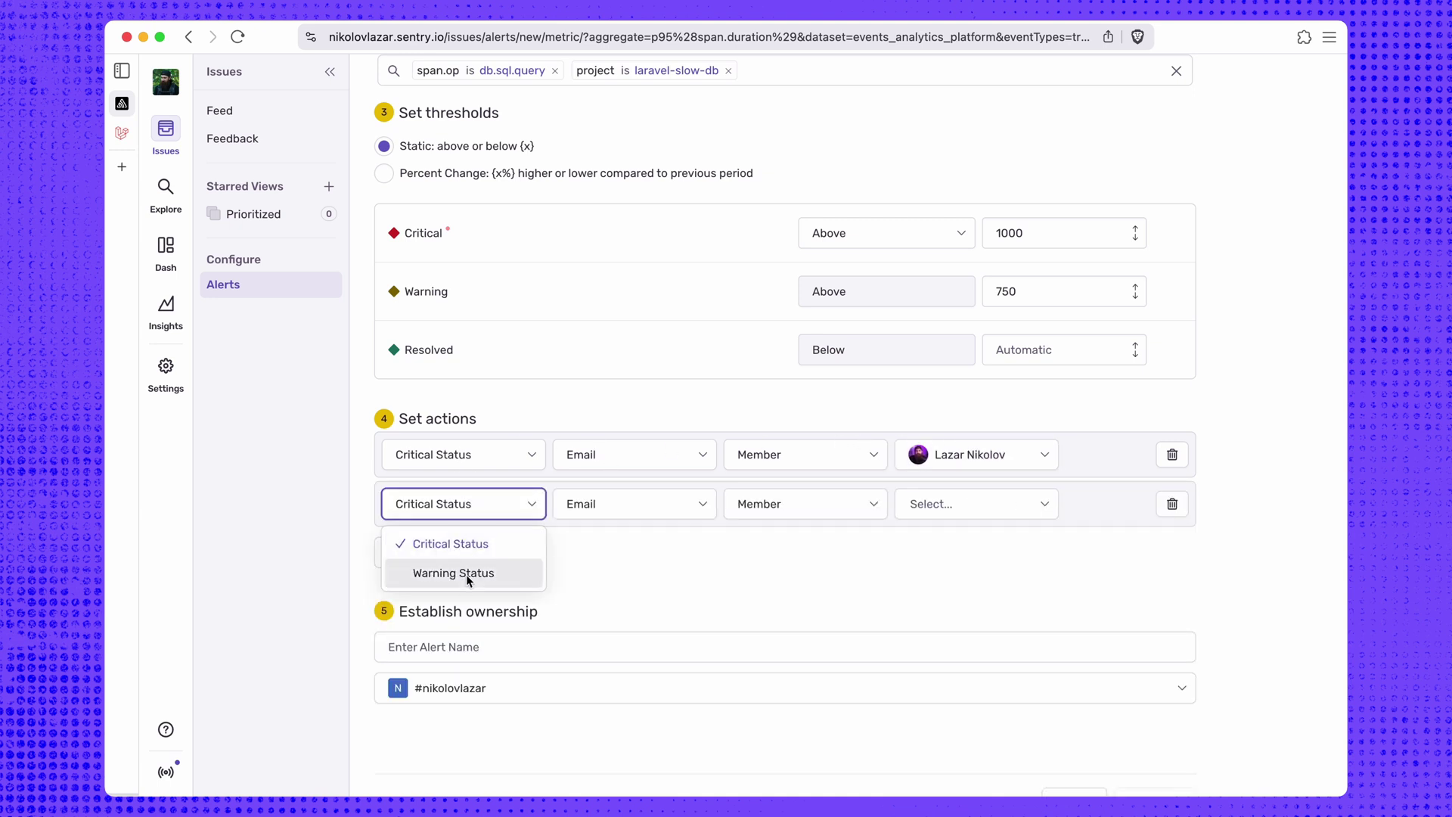
{"action": "left_click", "coordinate": [466, 575]}
{"action": "left_click", "coordinate": [652, 505]}
{"action": "left_click", "coordinate": [642, 573]}
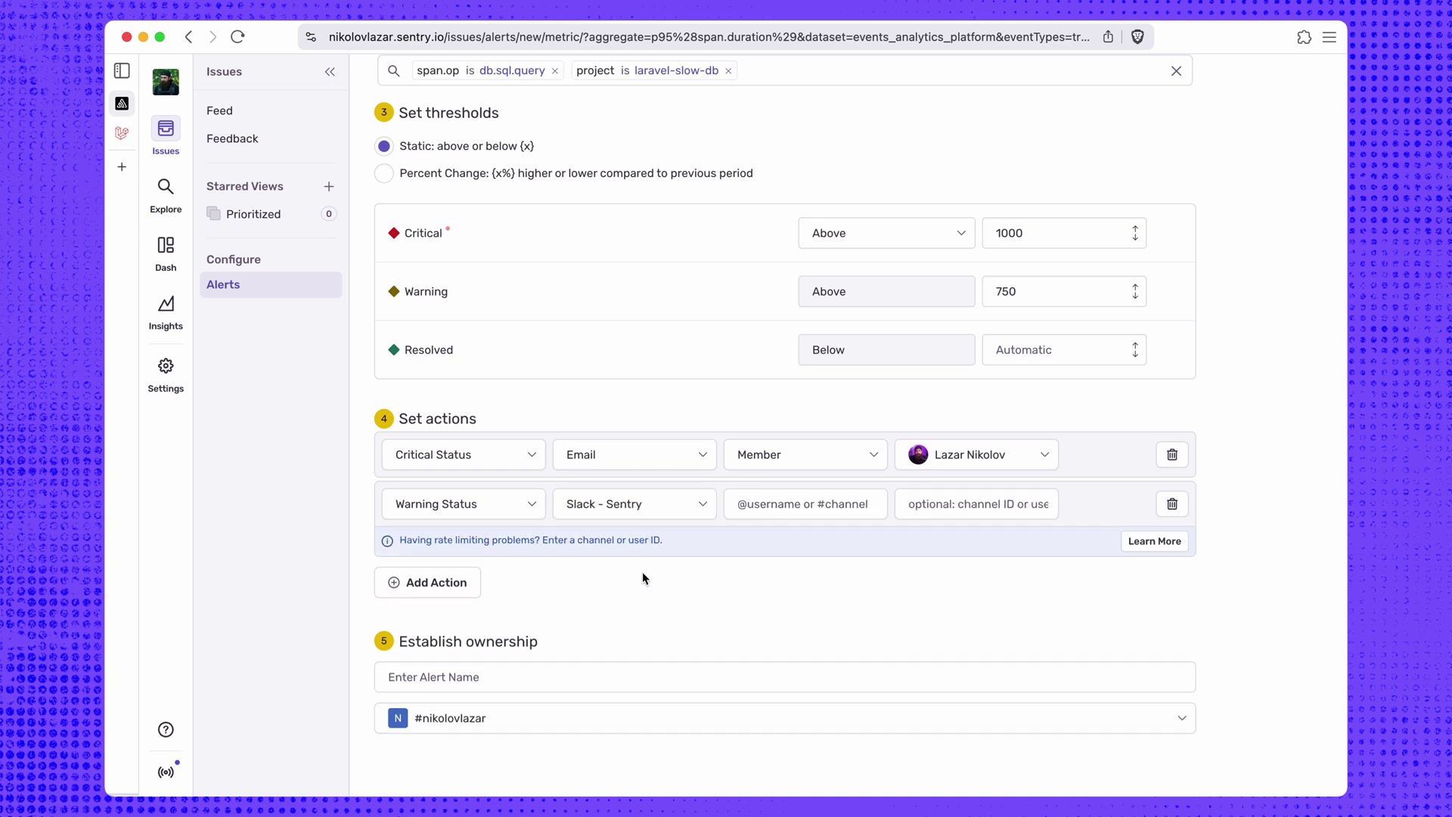
{"action": "left_click", "coordinate": [775, 506]}
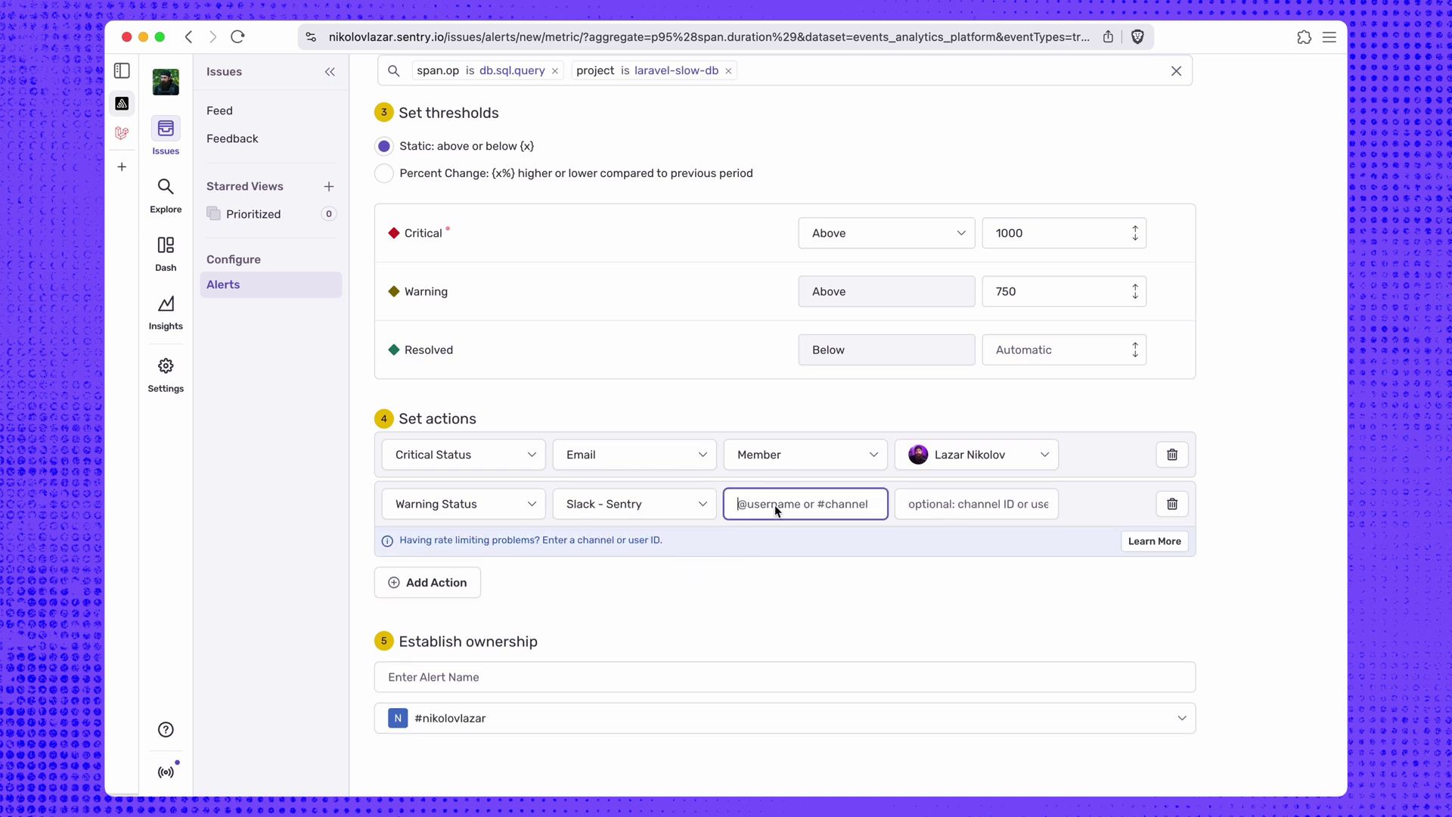
{"action": "type", "text": "@lazar"}
{"action": "left_click", "coordinate": [801, 572]}
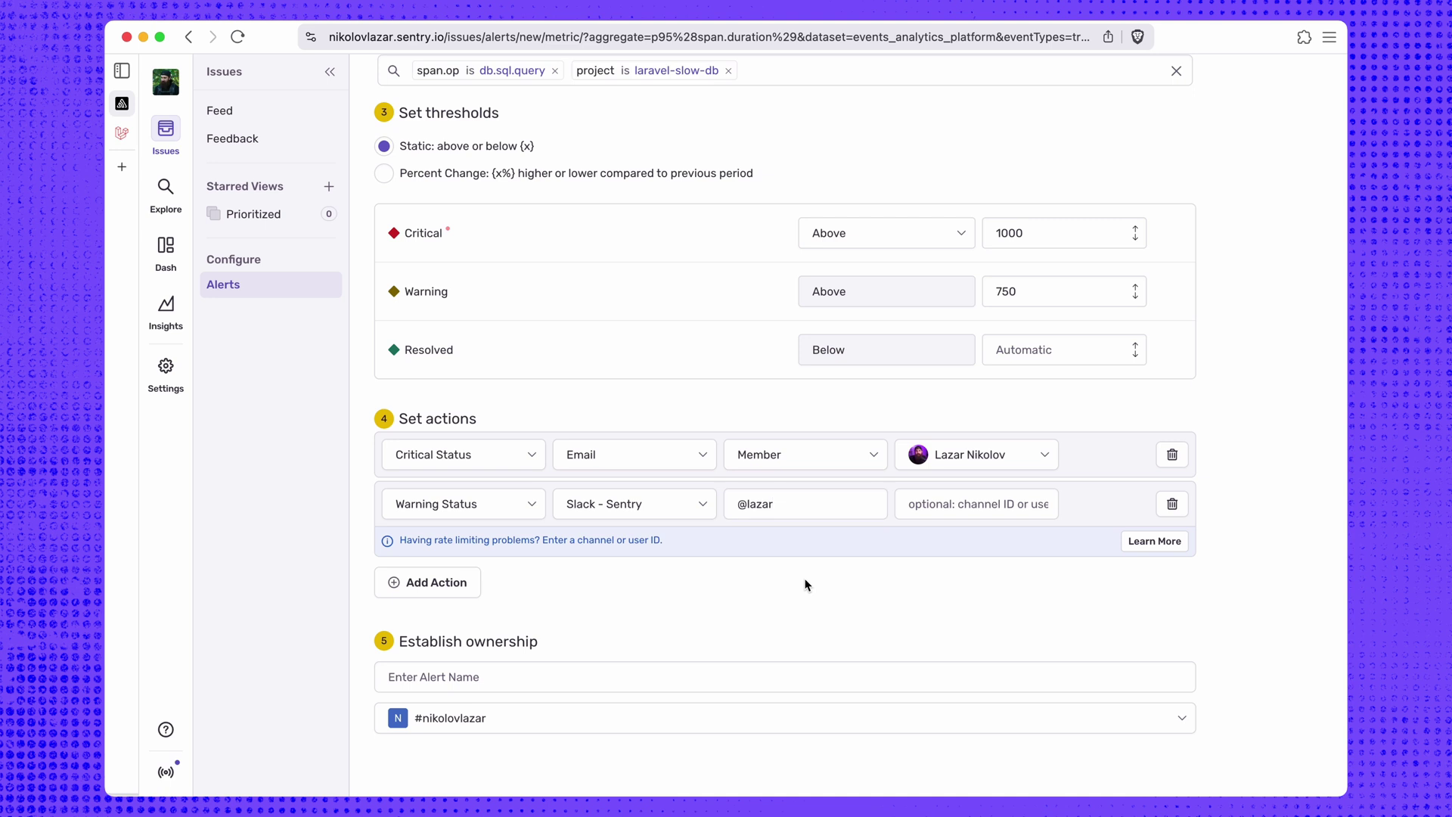
{"action": "scroll", "coordinate": [806, 584], "scroll_direction": "down", "scroll_amount": 3}
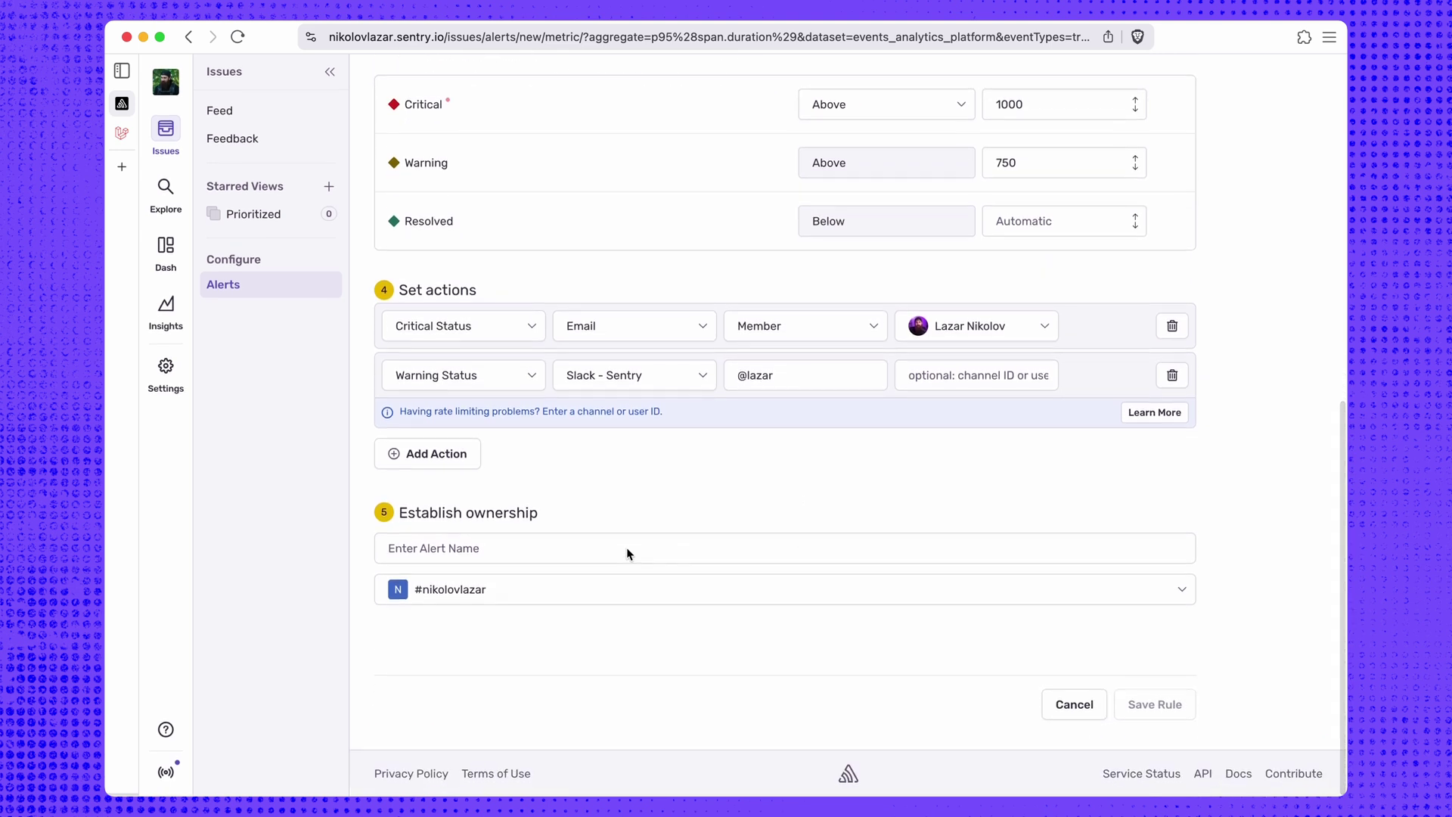
{"action": "left_click", "coordinate": [626, 551]}
{"action": "type", "text": "Slow "}
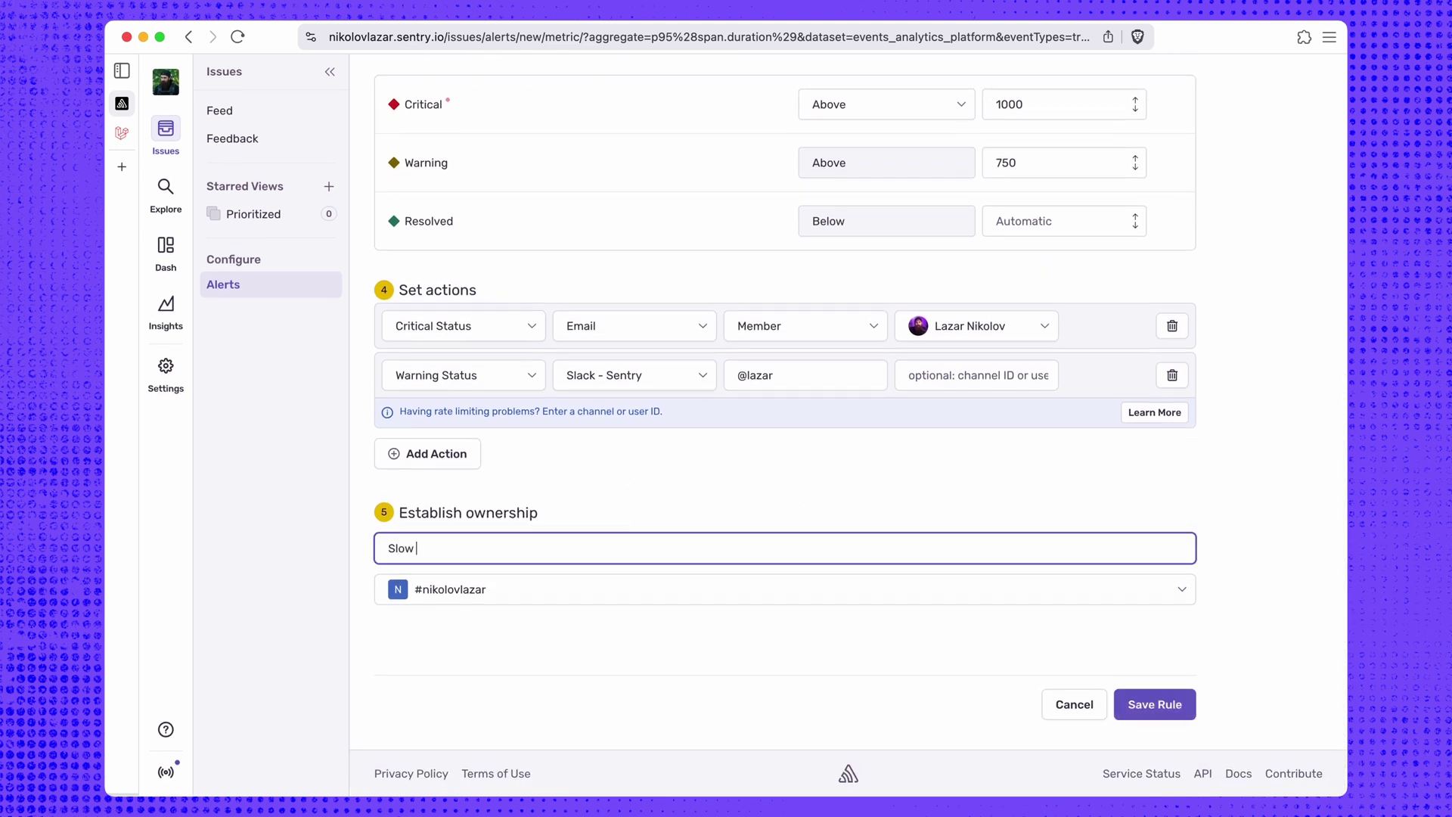
{"action": "type", "text": "DB Query"}
Finish the alert name 'Slow DB Query' and save the span alert rule.
{"action": "left_click", "coordinate": [552, 489]}
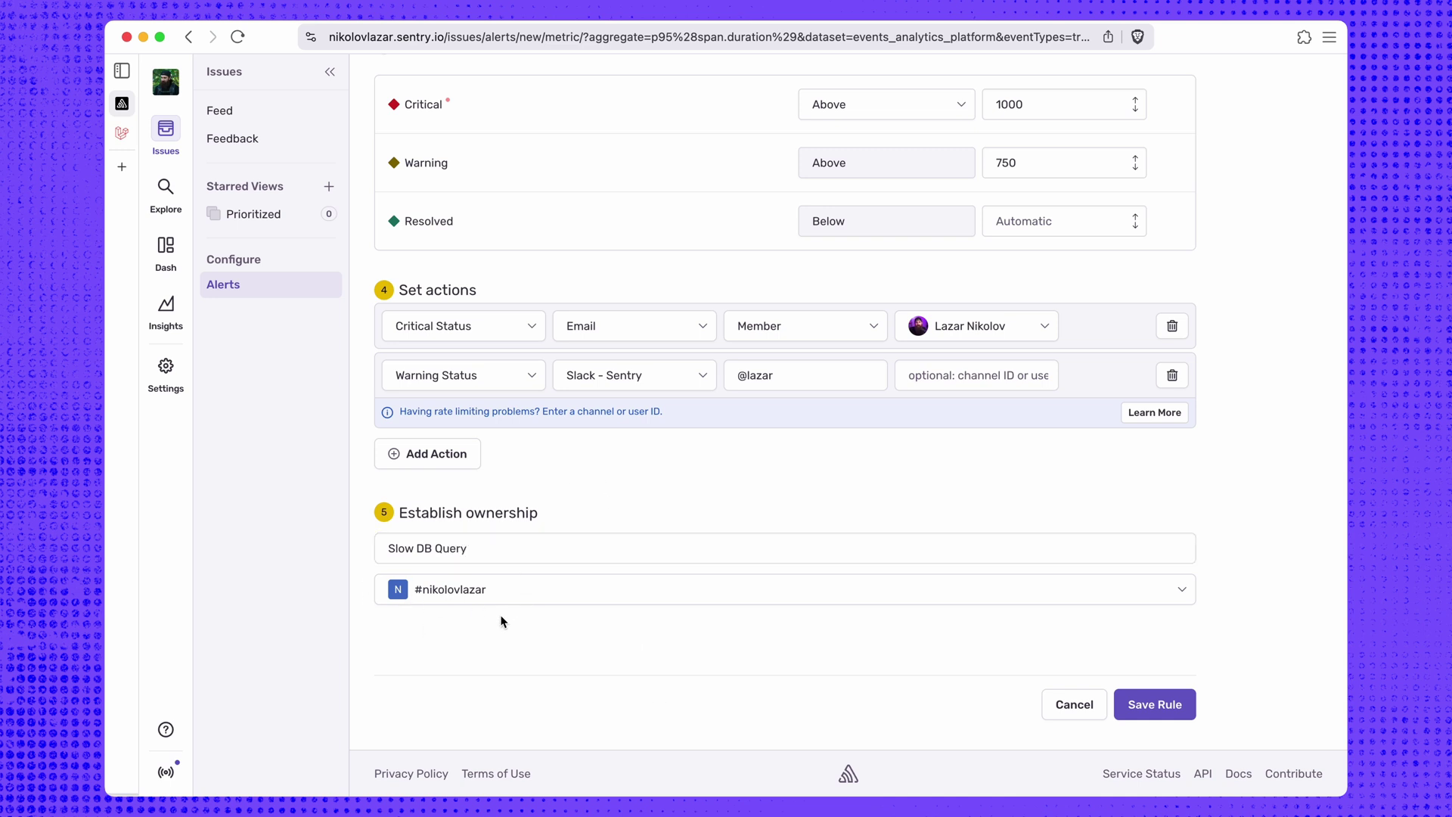
{"action": "left_click", "coordinate": [1154, 704]}
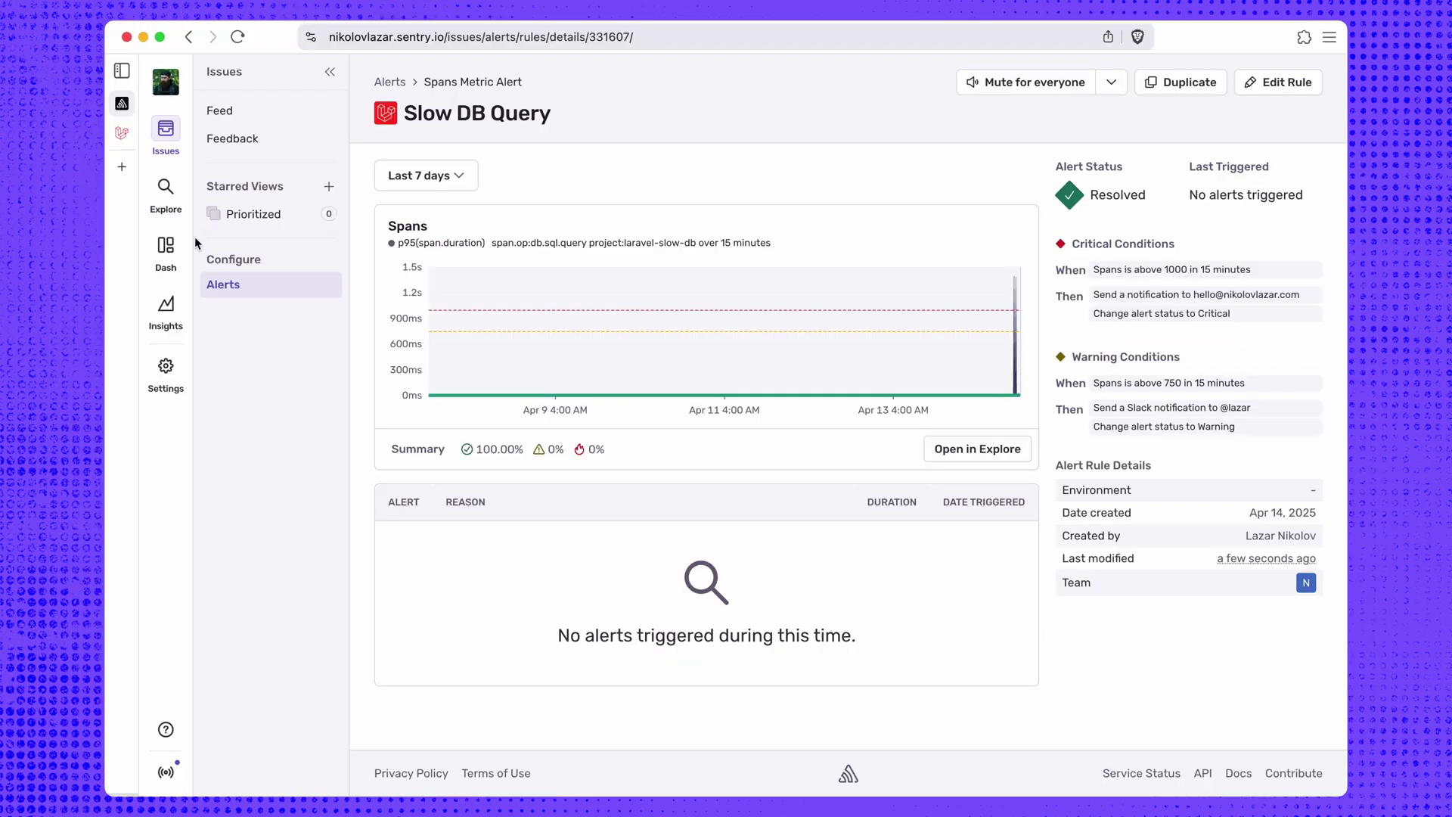
In Traces, filter to laravel-slow-db db.sql.query spans and chart p95 span duration.
{"action": "left_click", "coordinate": [166, 188]}
{"action": "left_click", "coordinate": [825, 132]}
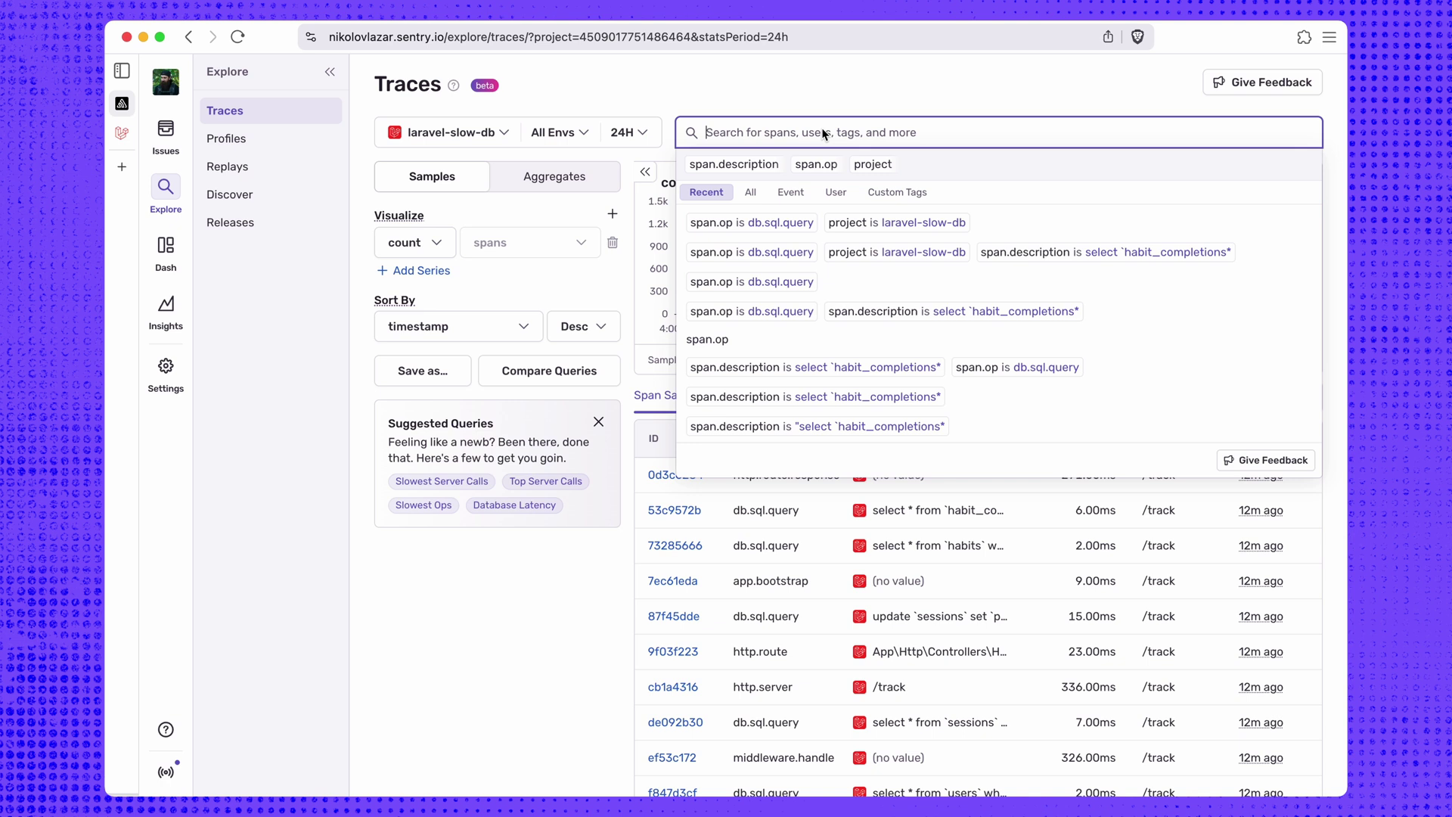
{"action": "left_click", "coordinate": [1012, 221]}
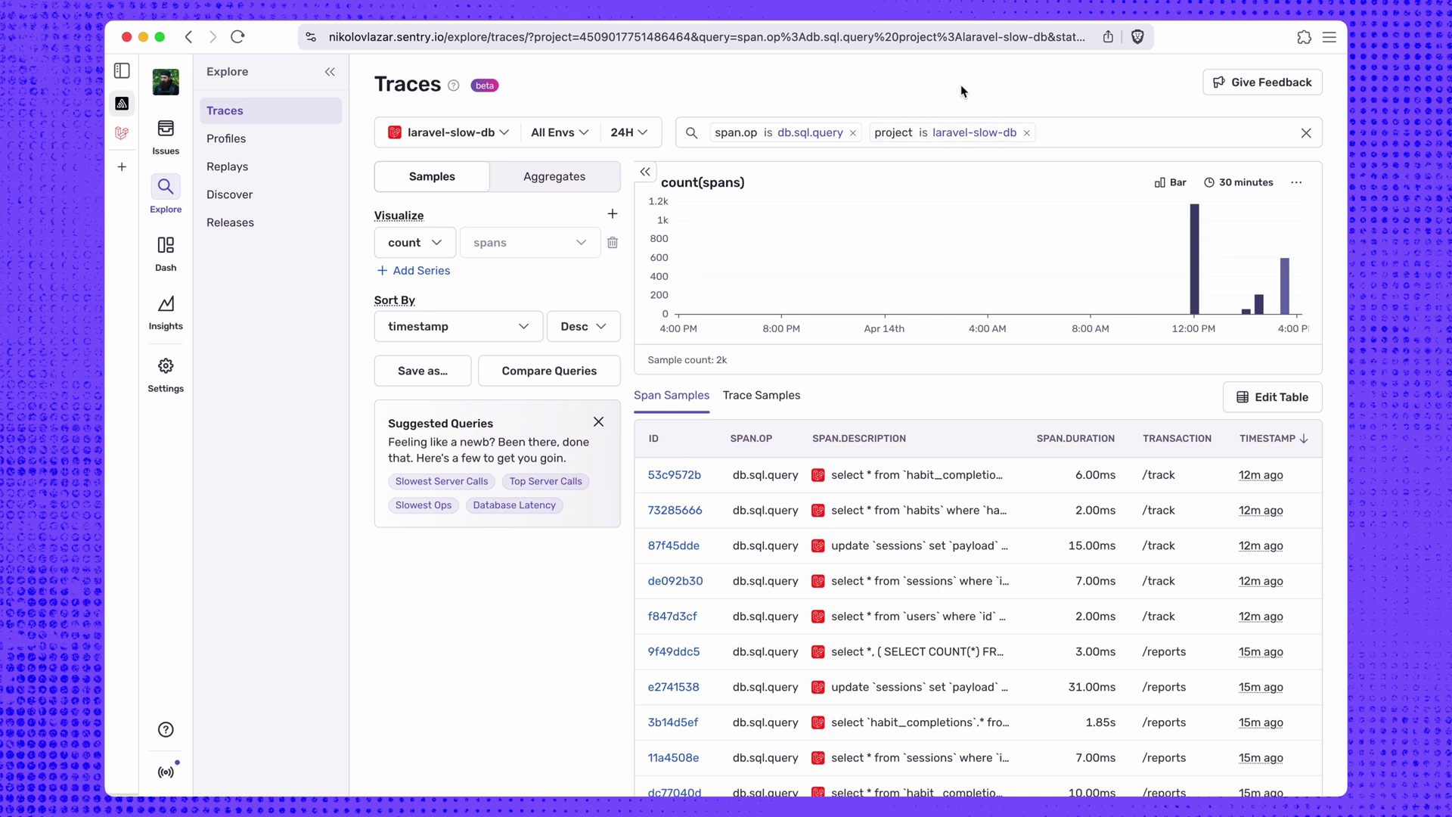
{"action": "left_click", "coordinate": [414, 242]}
{"action": "left_click", "coordinate": [421, 429]}
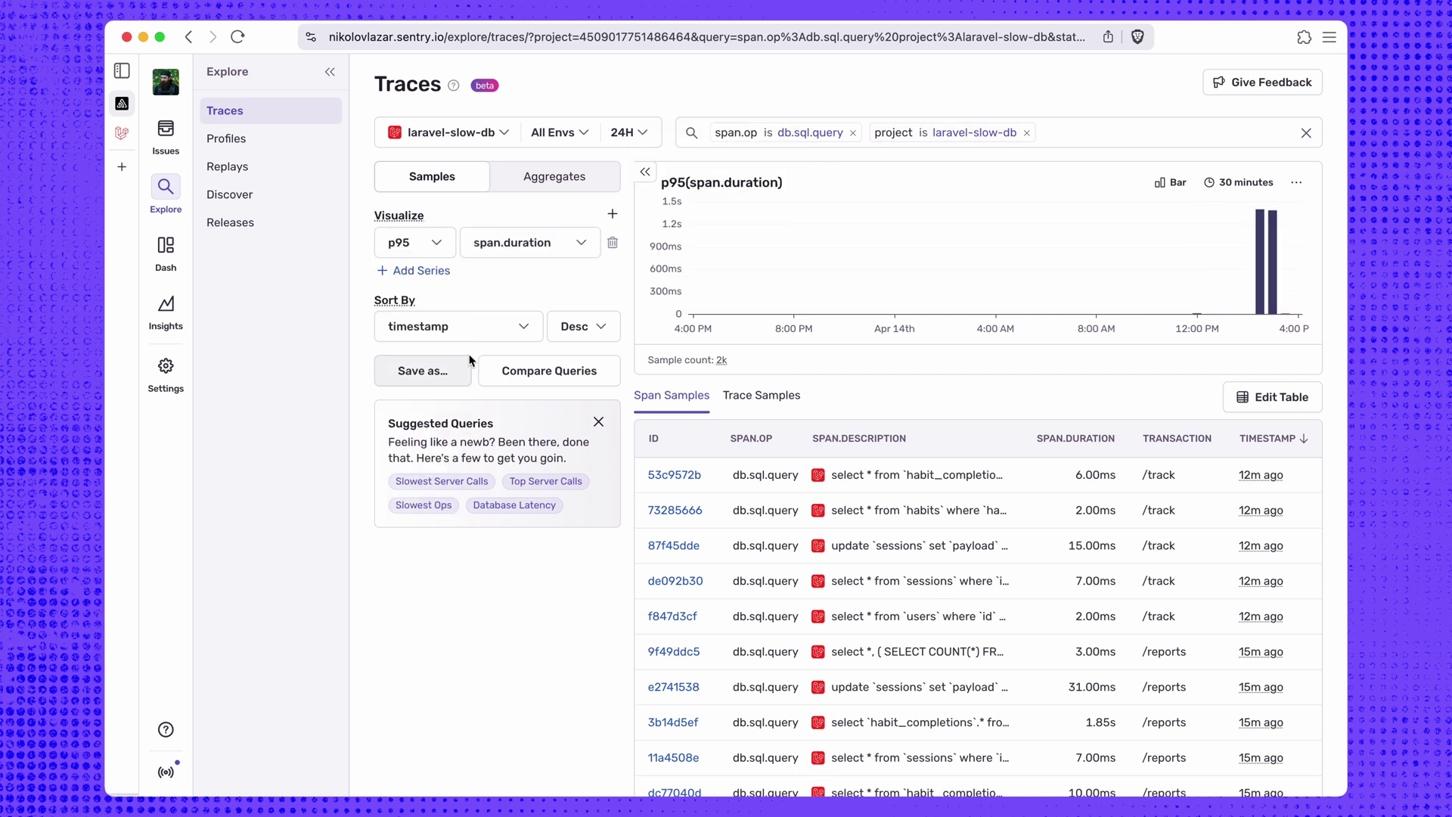
{"action": "left_click", "coordinate": [422, 371]}
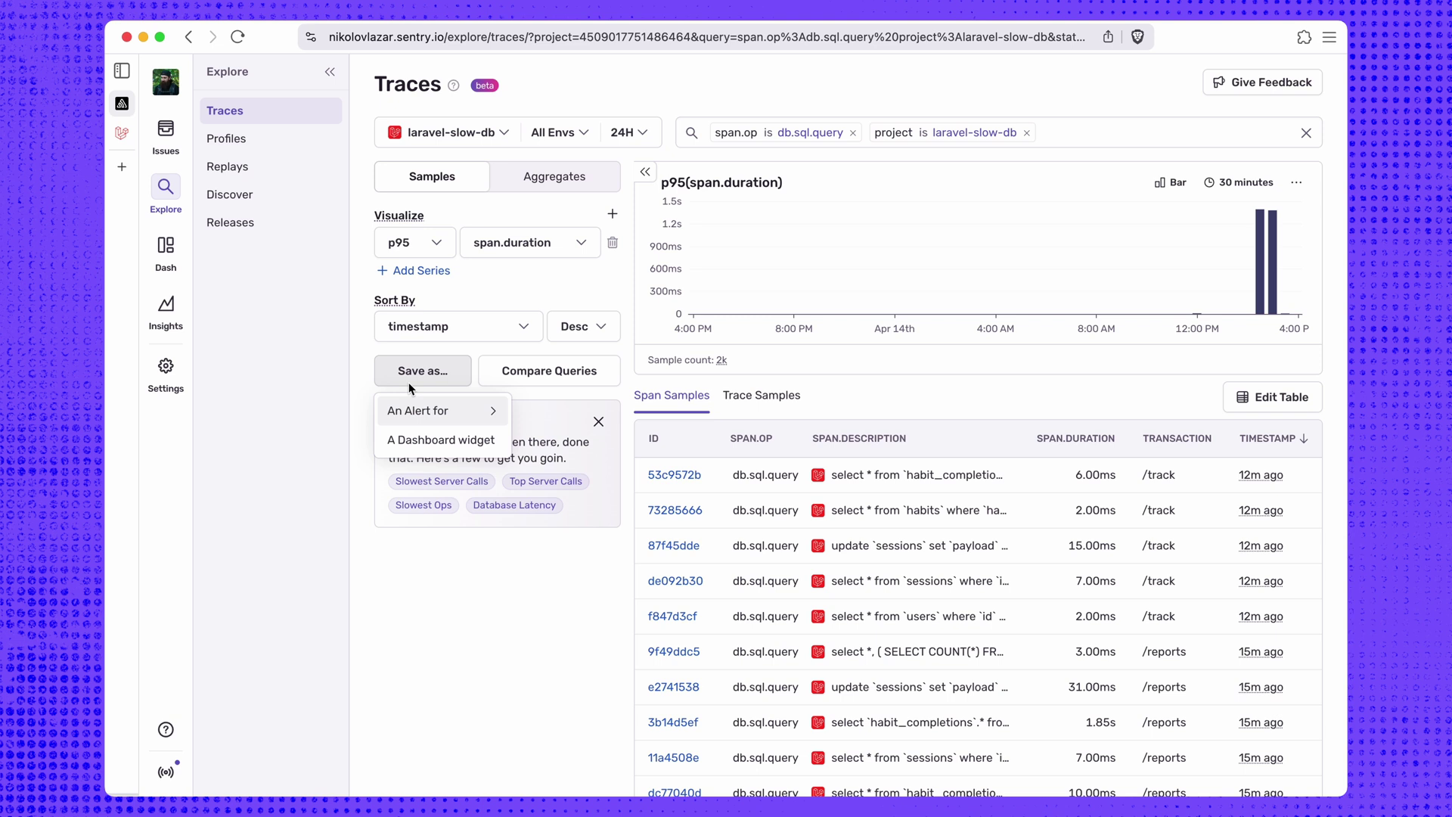
Add the chart as a widget for the Backend Overview dashboard and open the Widget Builder.
{"action": "left_click", "coordinate": [420, 439]}
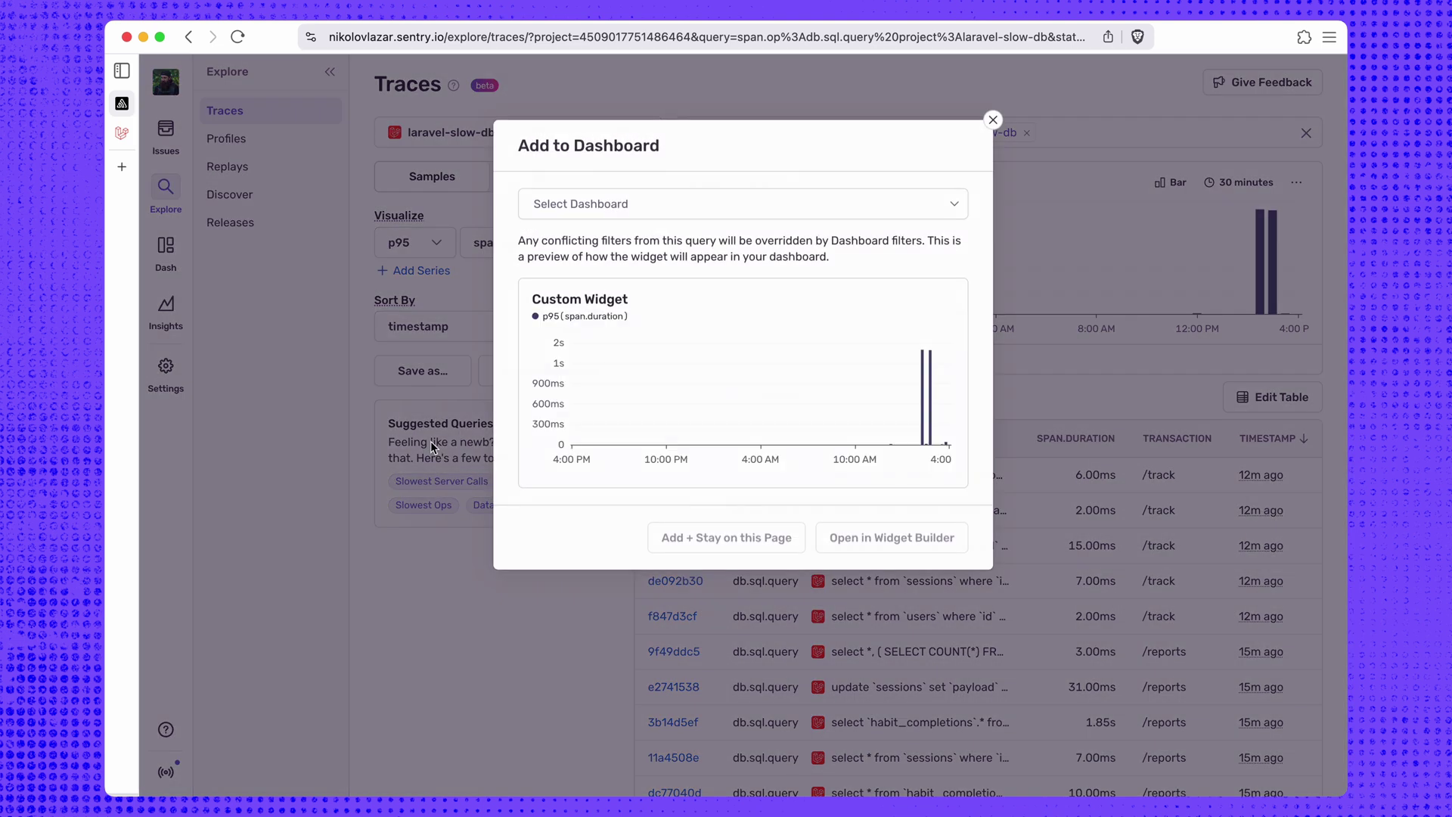
{"action": "left_click", "coordinate": [594, 205]}
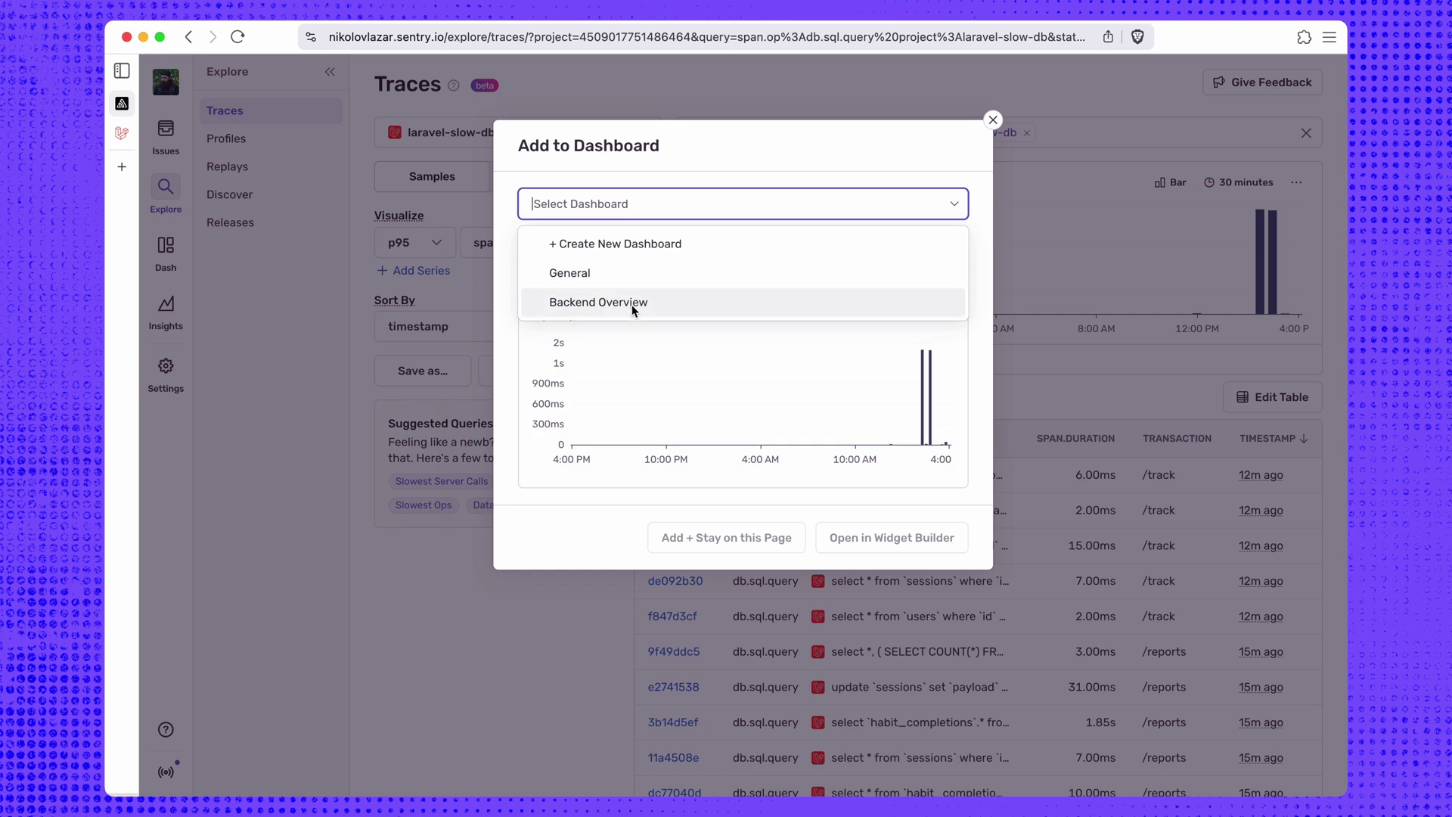
{"action": "left_click", "coordinate": [652, 302]}
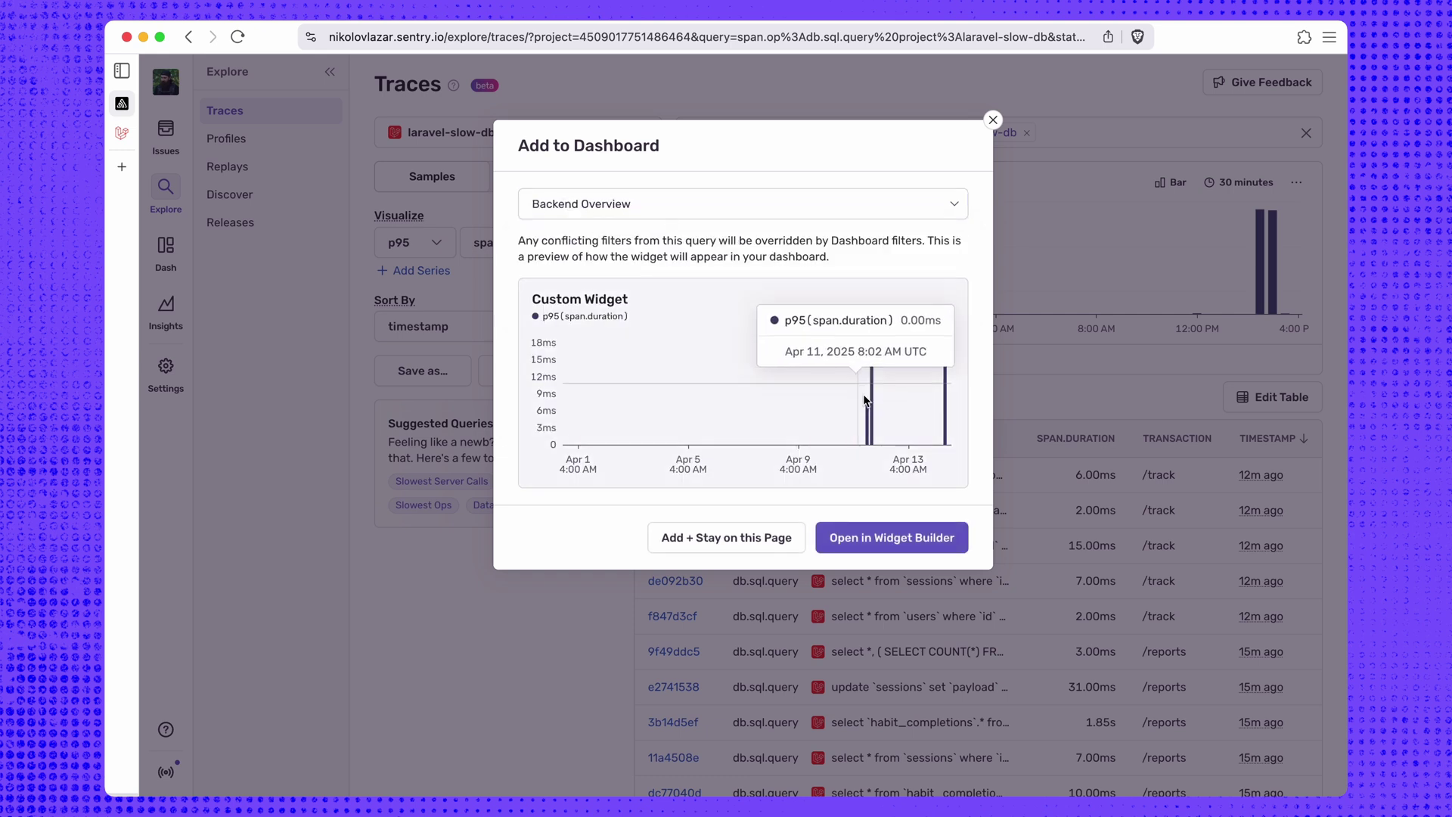
{"action": "left_click", "coordinate": [893, 537]}
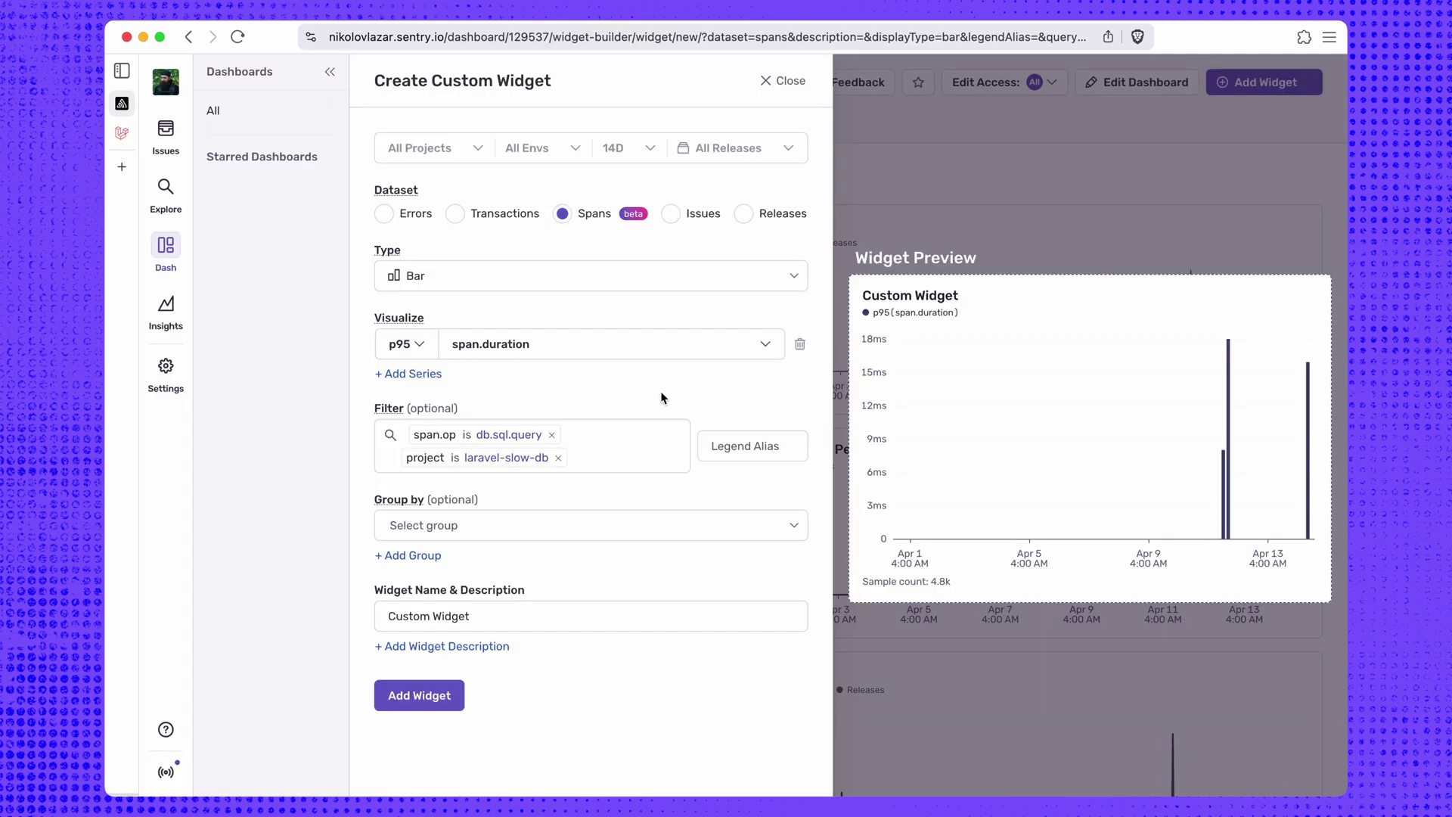
Make the widget an area chart named 'DB Queries' and add it to Backend Overview.
{"action": "left_click", "coordinate": [502, 280]}
{"action": "left_click", "coordinate": [494, 316]}
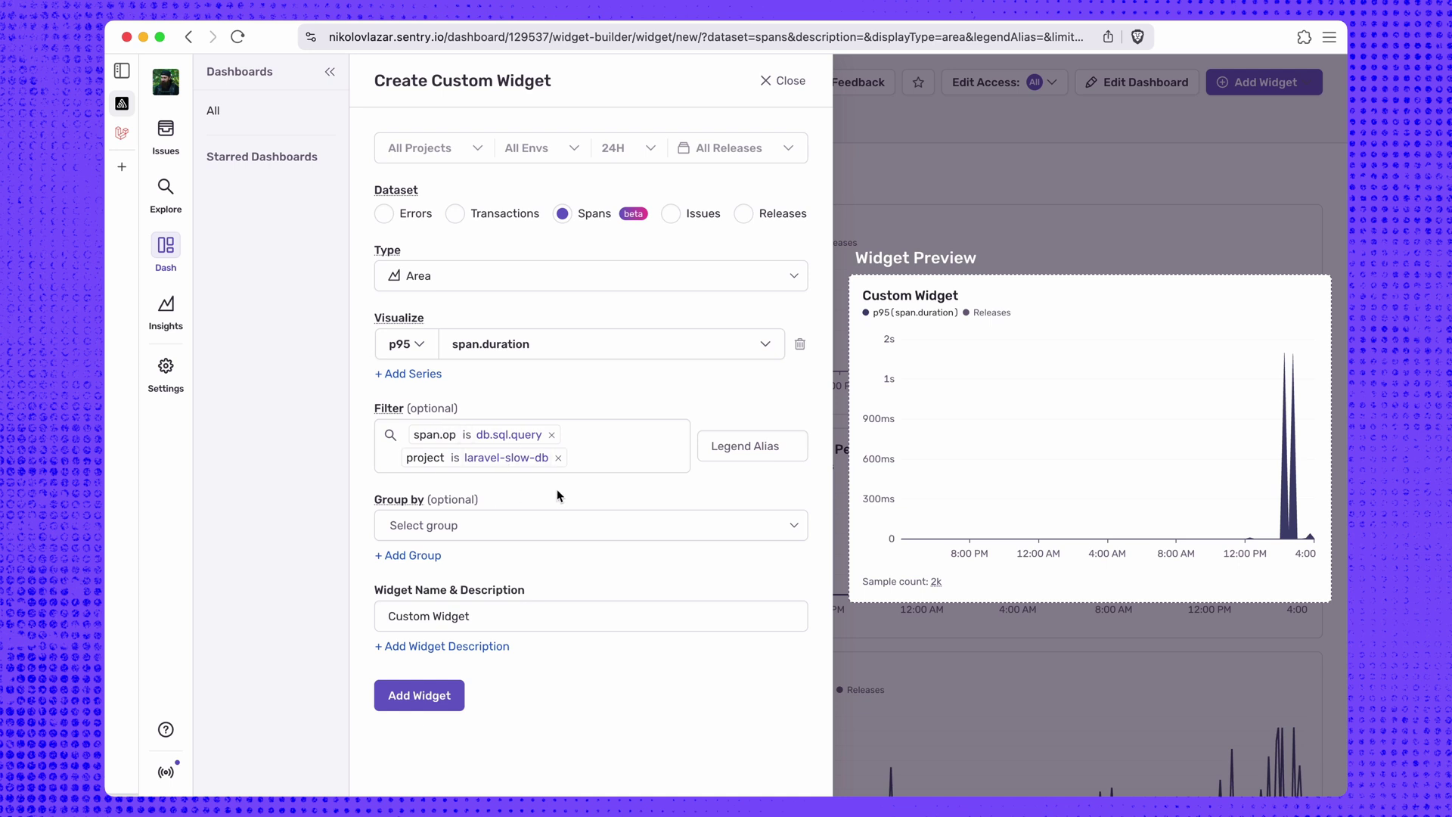
{"action": "left_click_drag", "start_coordinate": [500, 615], "coordinate": [347, 623]}
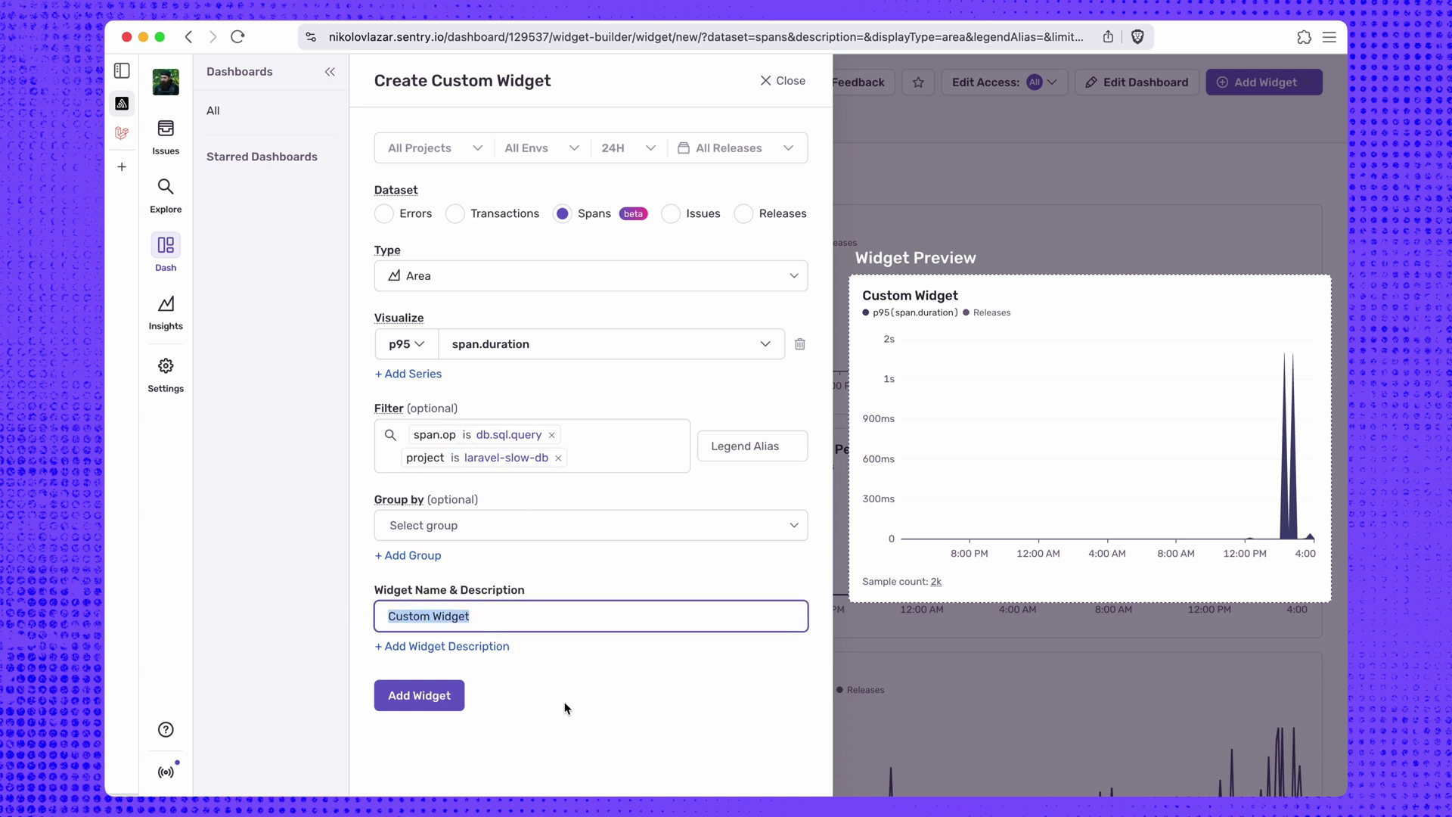
{"action": "type", "text": "DB Queries"}
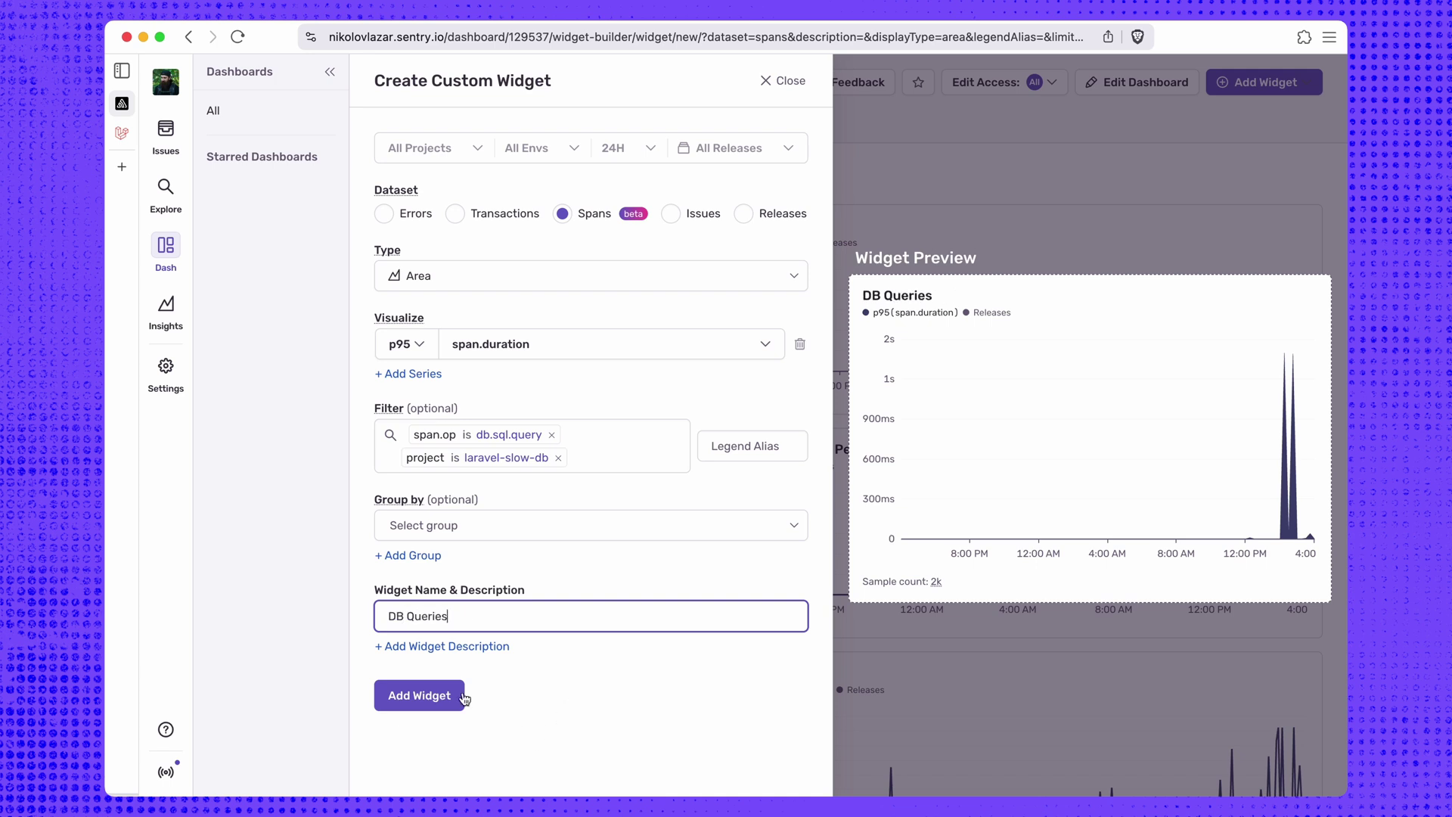
{"action": "left_click", "coordinate": [463, 698]}
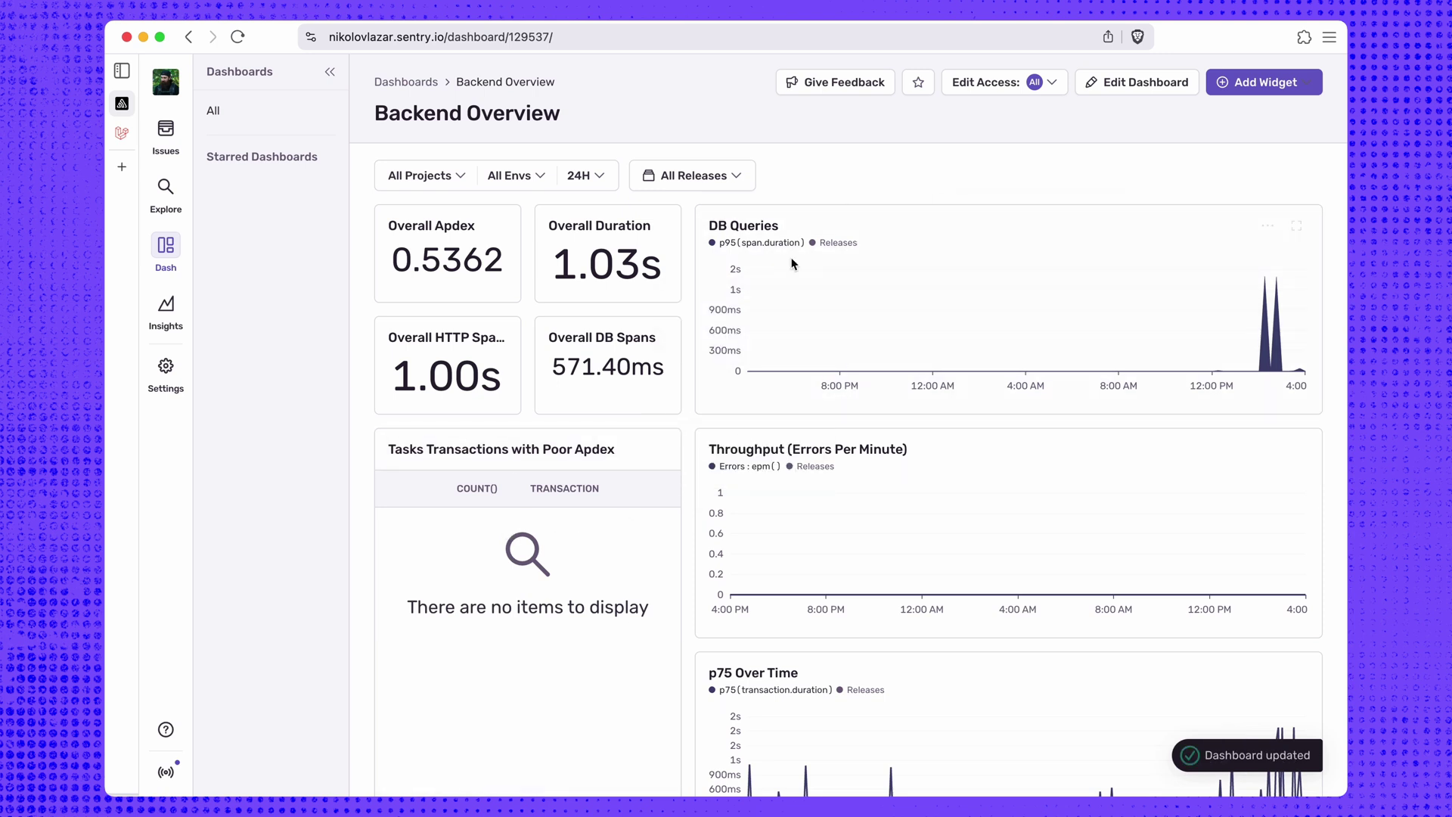
{"action": "scroll", "coordinate": [795, 397], "scroll_direction": "down", "scroll_amount": 10}
{"action": "scroll", "coordinate": [661, 427], "scroll_direction": "down", "scroll_amount": 8}
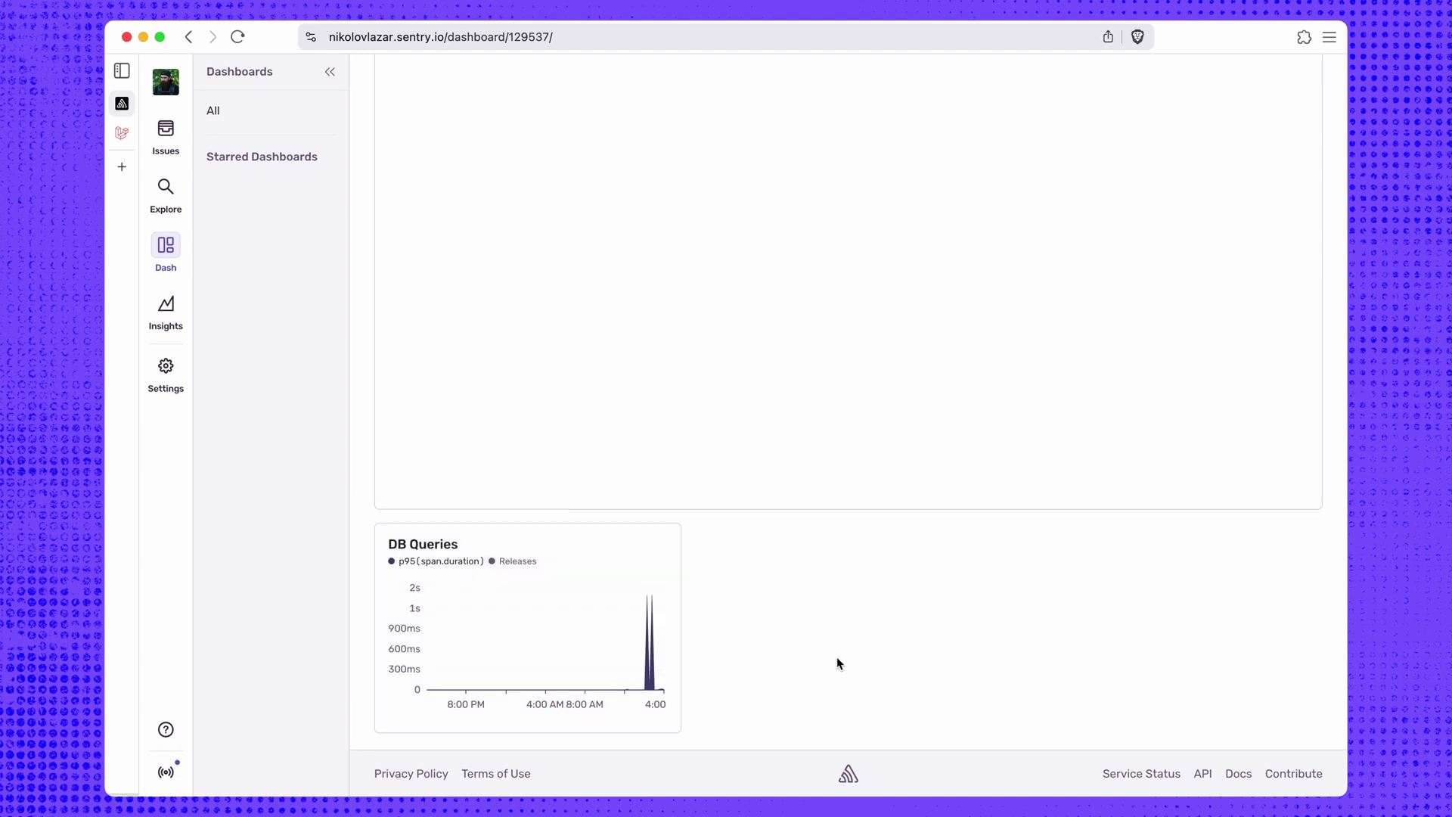
{"action": "scroll", "coordinate": [837, 455], "scroll_direction": "up", "scroll_amount": 15}
{"action": "scroll", "coordinate": [1021, 340], "scroll_direction": "up", "scroll_amount": 10}
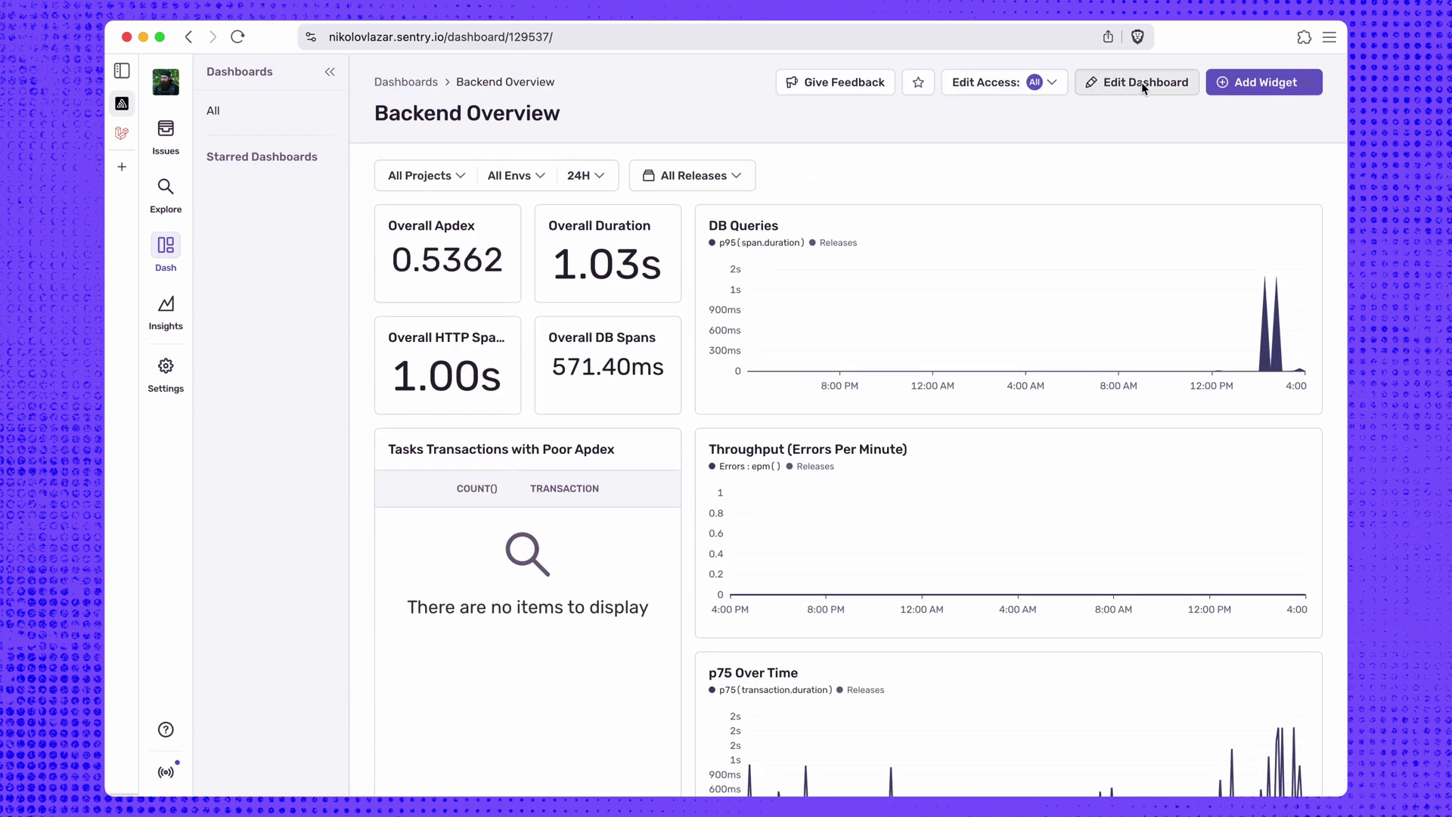
In dashboard edit mode, stretch the DB Queries widget to full width.
{"action": "left_click", "coordinate": [1143, 82]}
{"action": "scroll", "coordinate": [727, 454], "scroll_direction": "down", "scroll_amount": 15}
{"action": "mouse_move", "coordinate": [527, 629]}
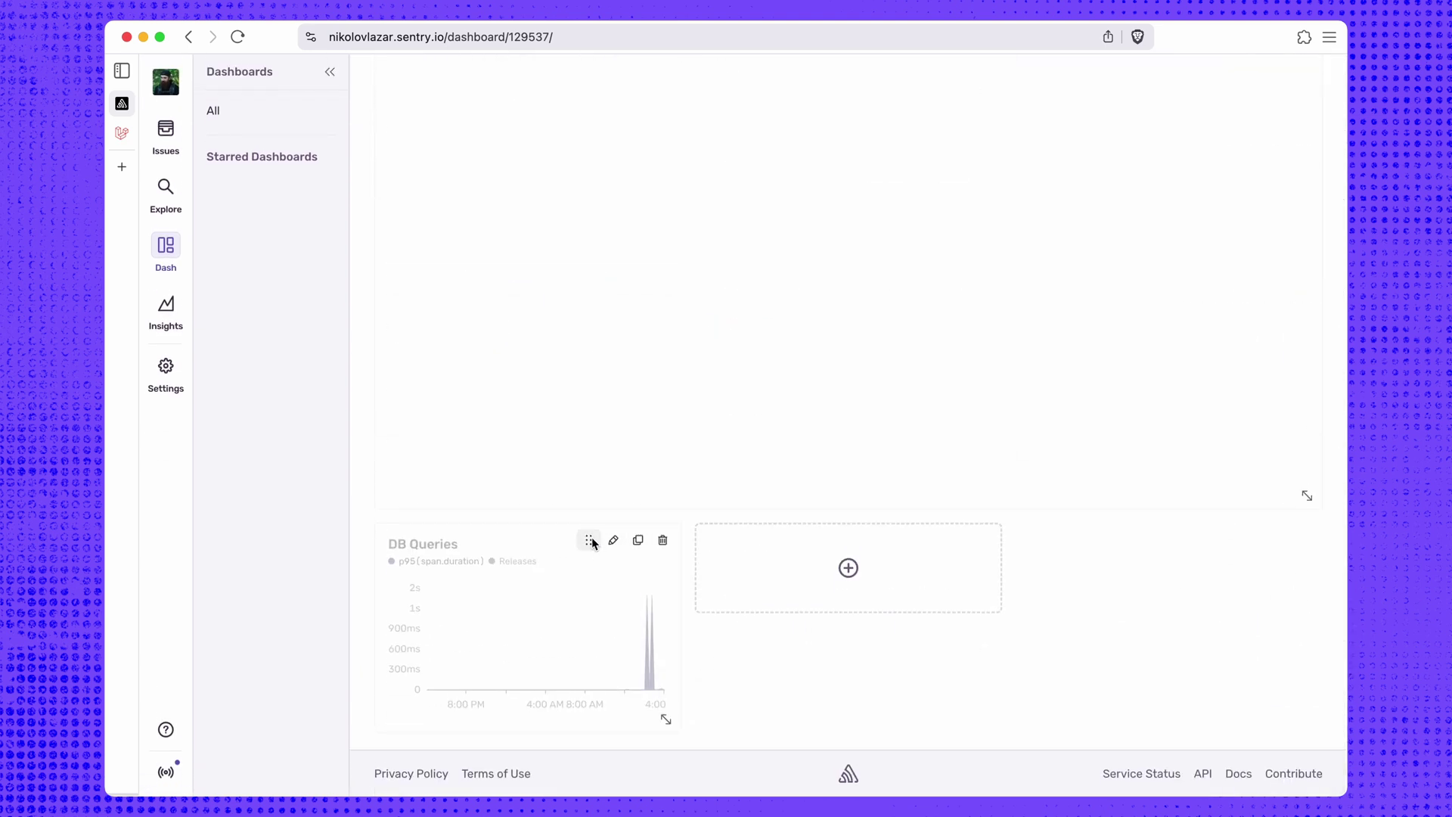
{"action": "left_click_drag", "start_coordinate": [589, 541], "coordinate": [616, 315]}
{"action": "left_click_drag", "start_coordinate": [666, 717], "coordinate": [1293, 715]}
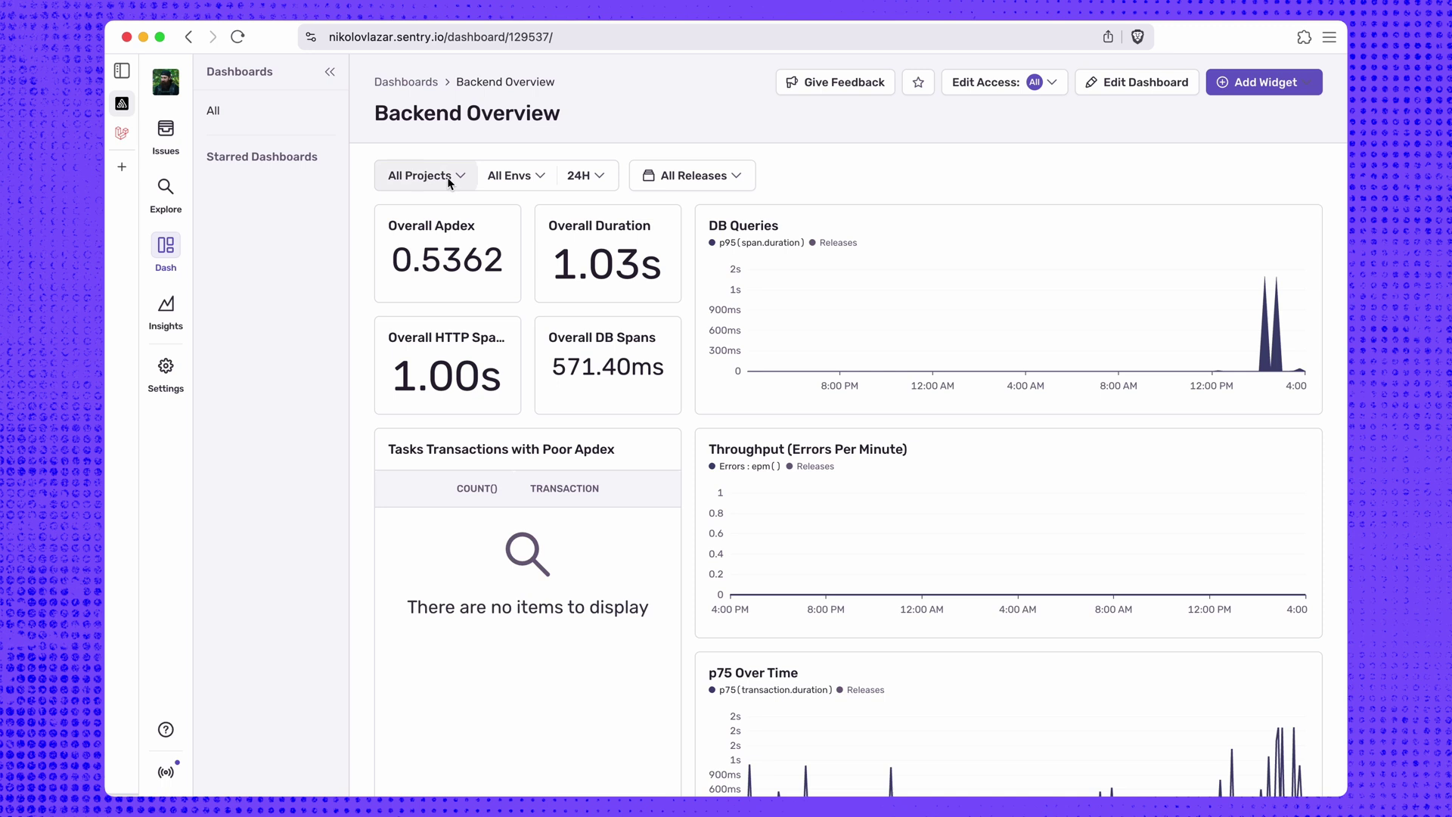
Change the Backend Overview time range from 24H to Last hour.
{"action": "left_click", "coordinate": [590, 176]}
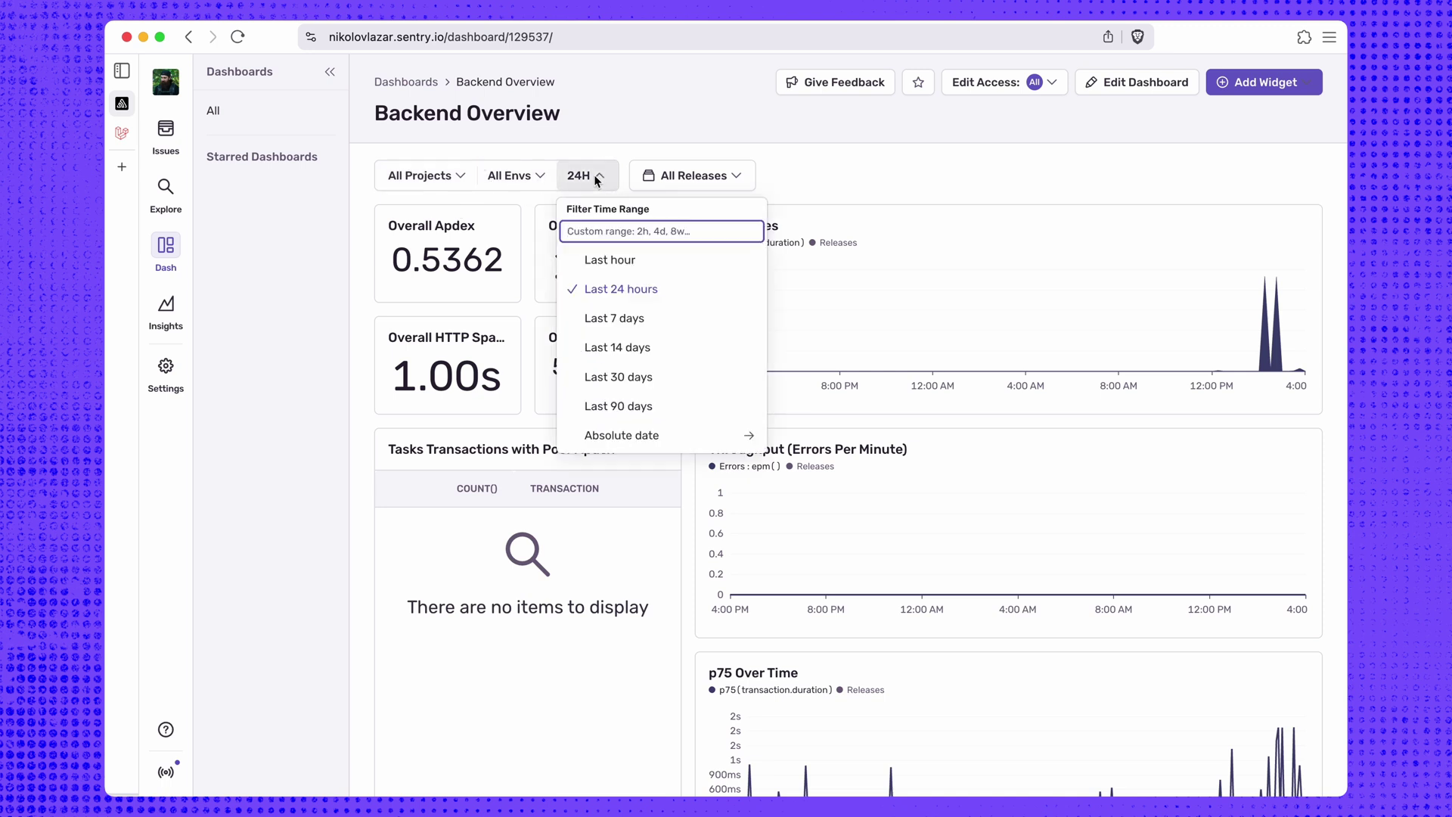
{"action": "left_click", "coordinate": [610, 261]}
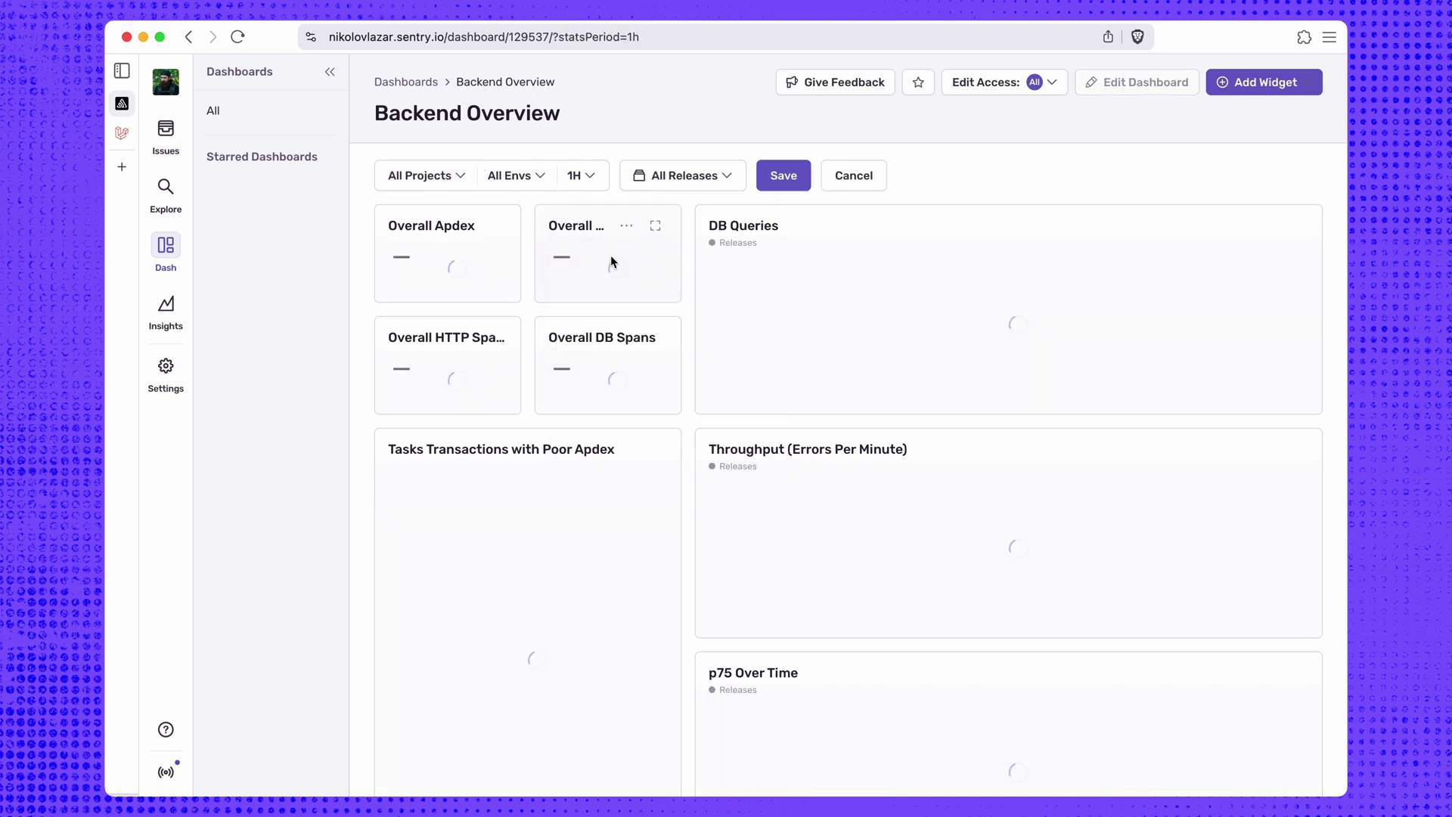